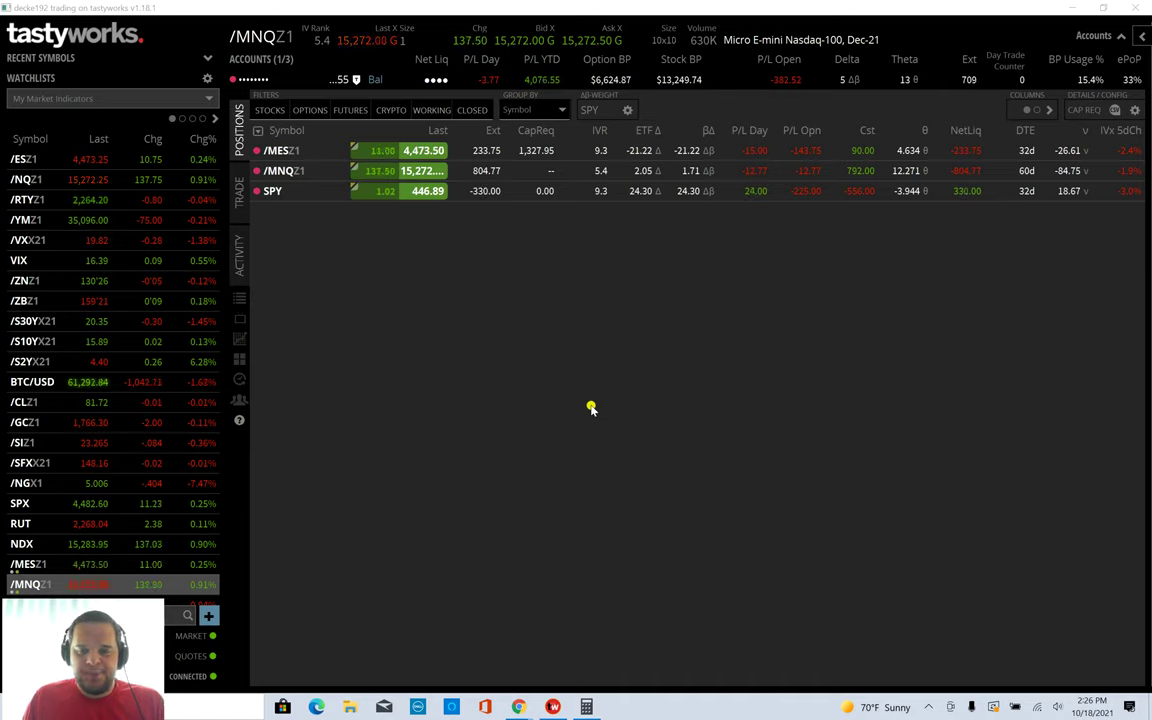
# Step: Load the Micro E-mini S&P 500 future (/MES) as the active symbol
pyautogui.click(276, 35)
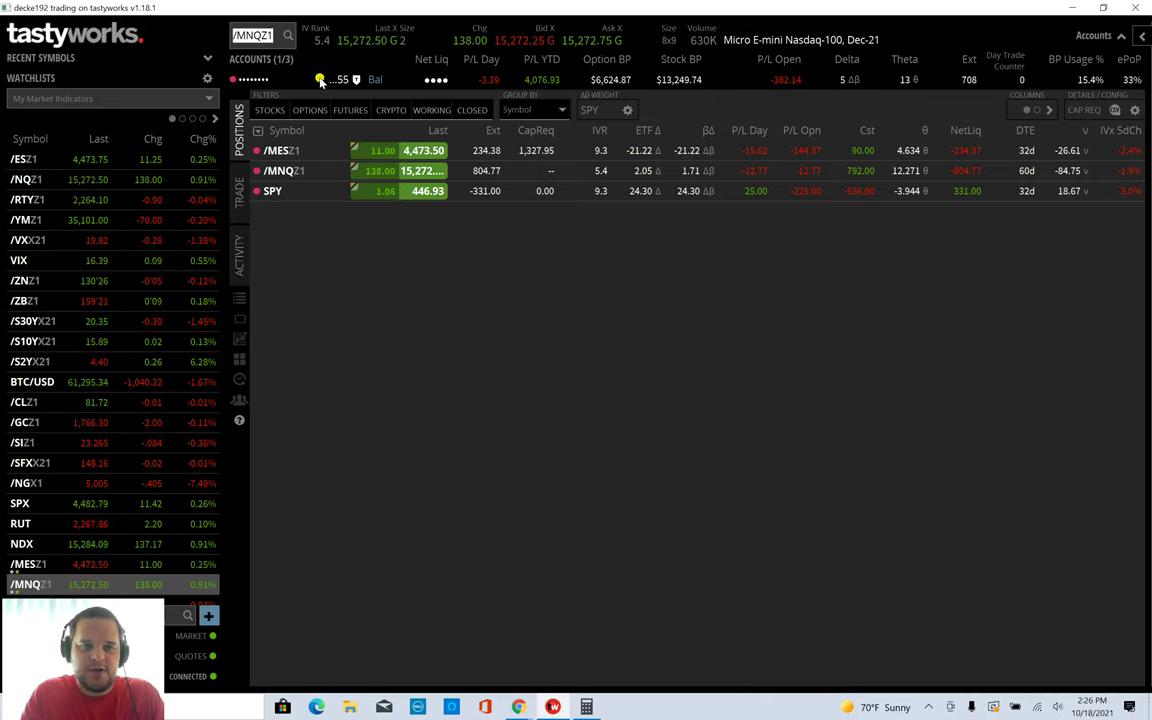
pyautogui.write('/M')
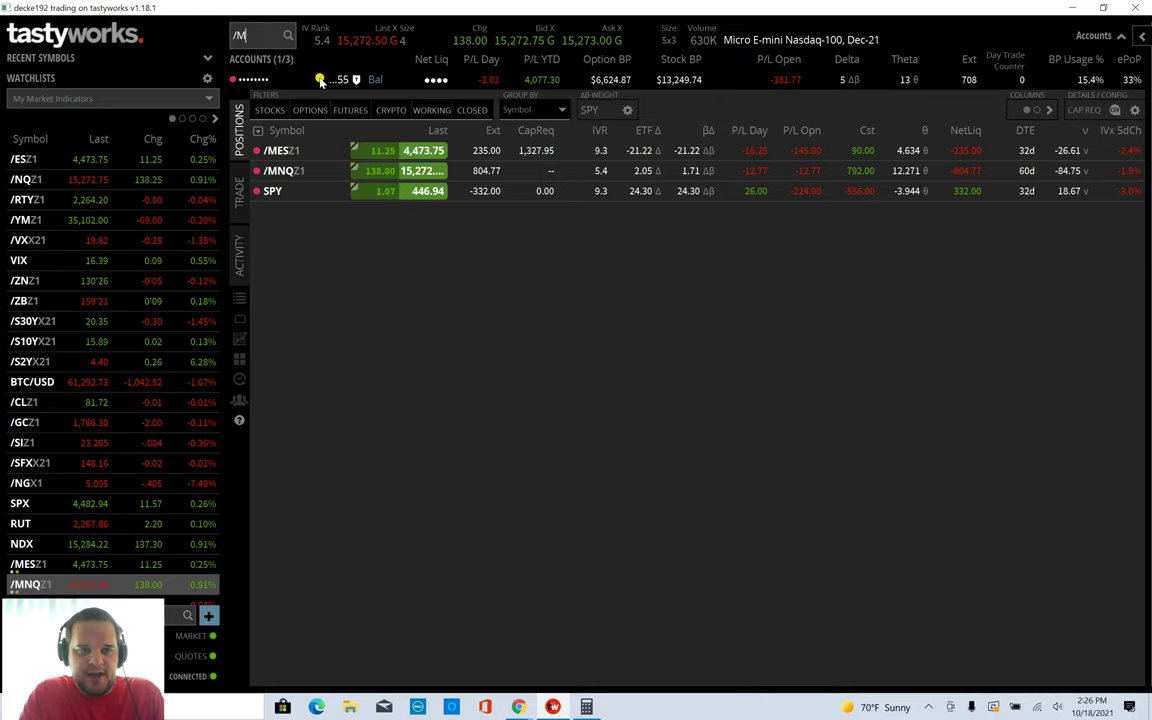
pyautogui.write('ES')
pyautogui.press('Return')
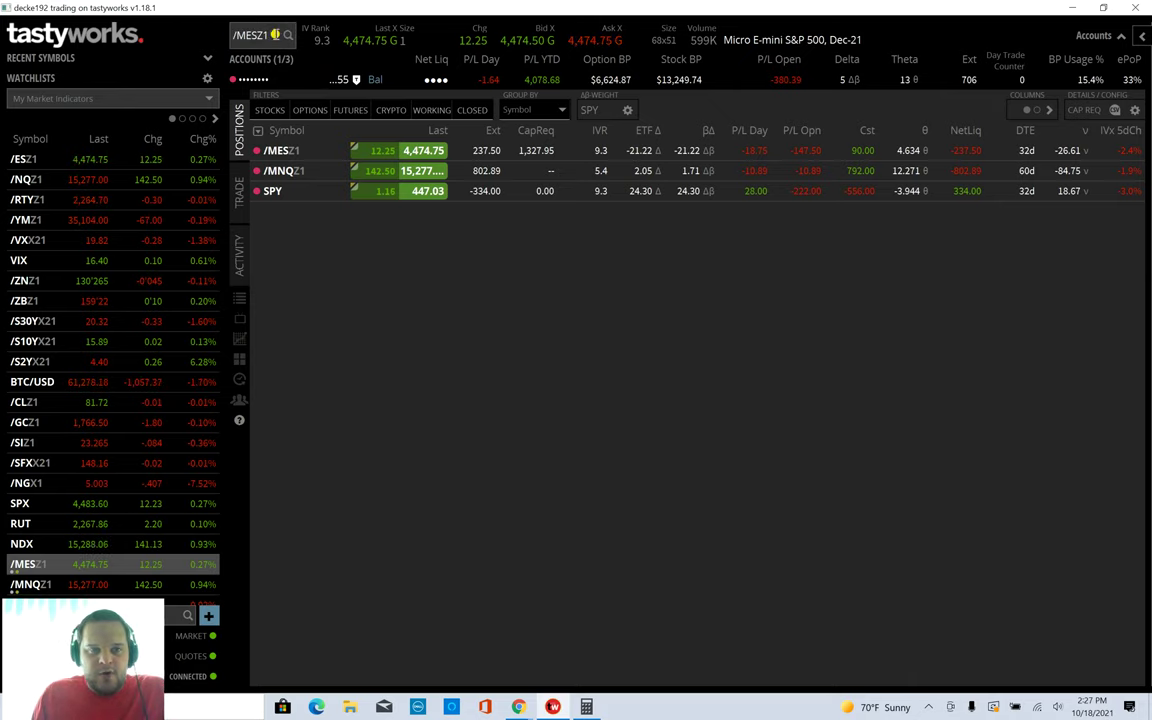
# Step: Examine the /MES daily price chart over the longer trend and over the most recent candles
pyautogui.click(240, 339)
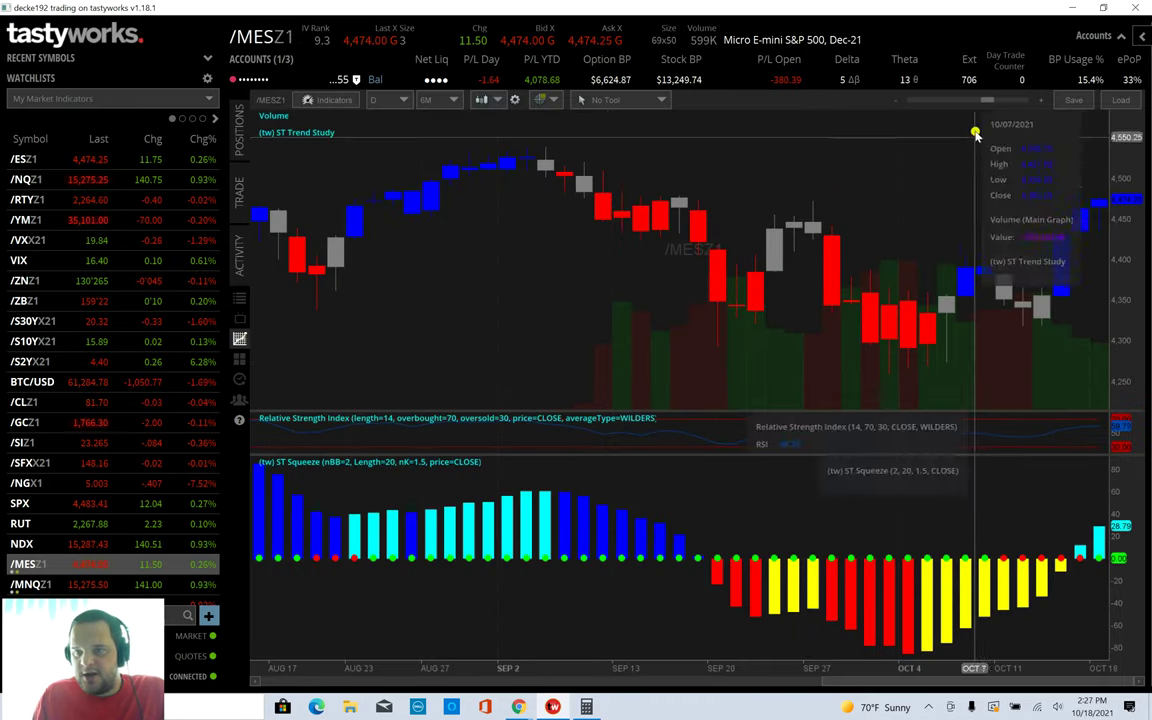
pyautogui.moveTo(990, 104); pyautogui.dragTo(888, 112)
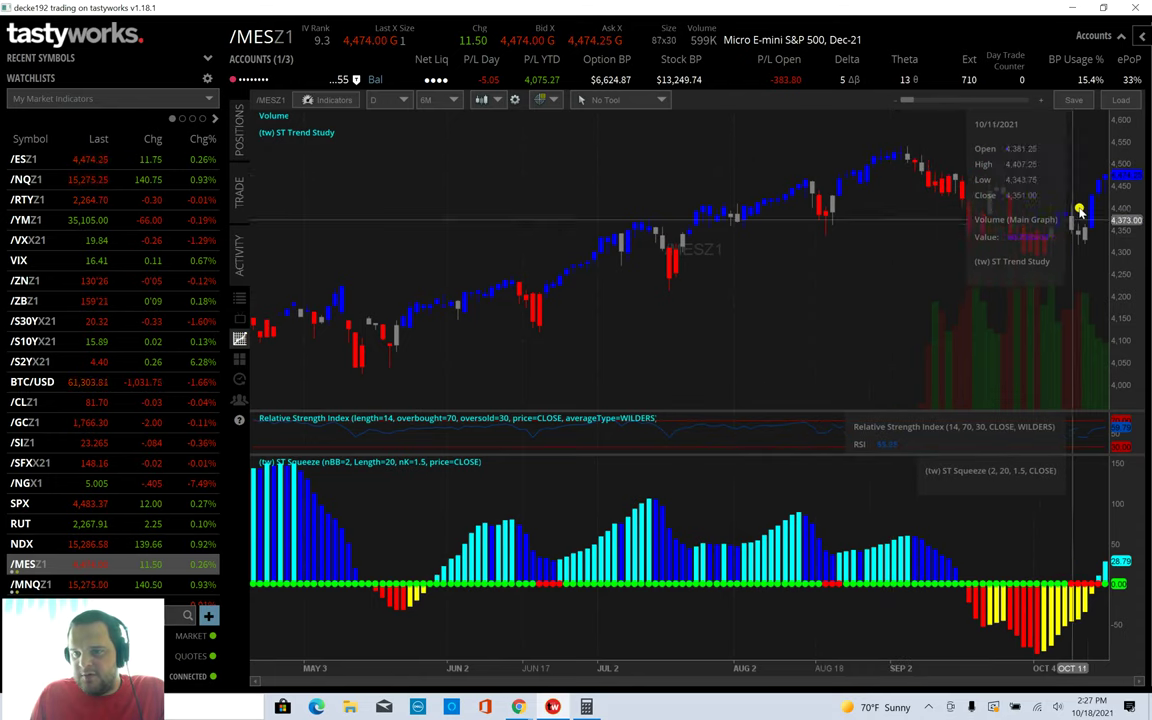
pyautogui.moveTo(930, 104); pyautogui.dragTo(985, 106)
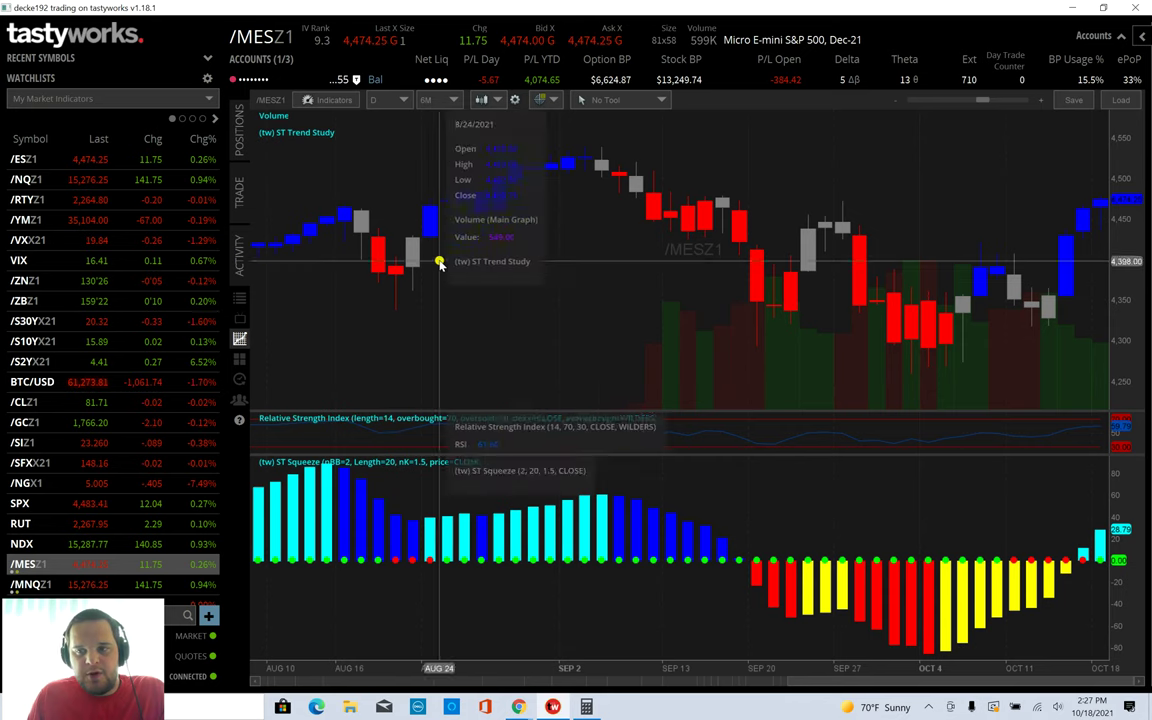
# Step: Set up an order to sell one 4200 put in the /MES Dec 17, 2021 expiration with a limit price of 45.00
pyautogui.click(238, 196)
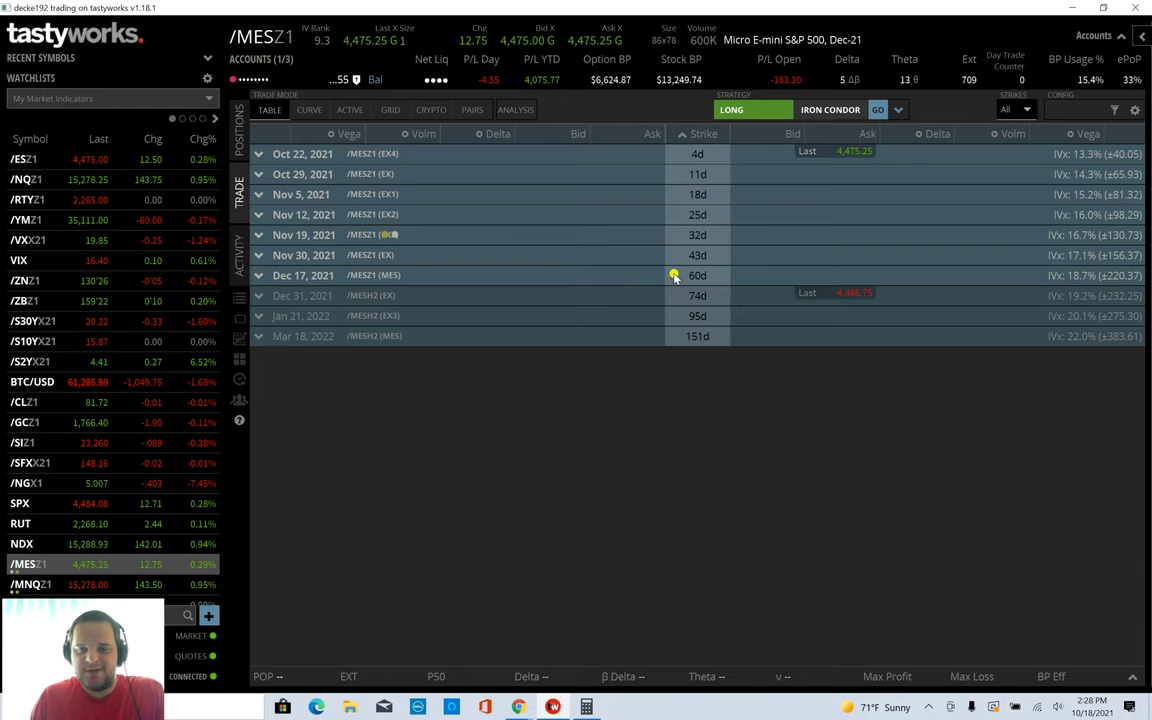
pyautogui.click(624, 282)
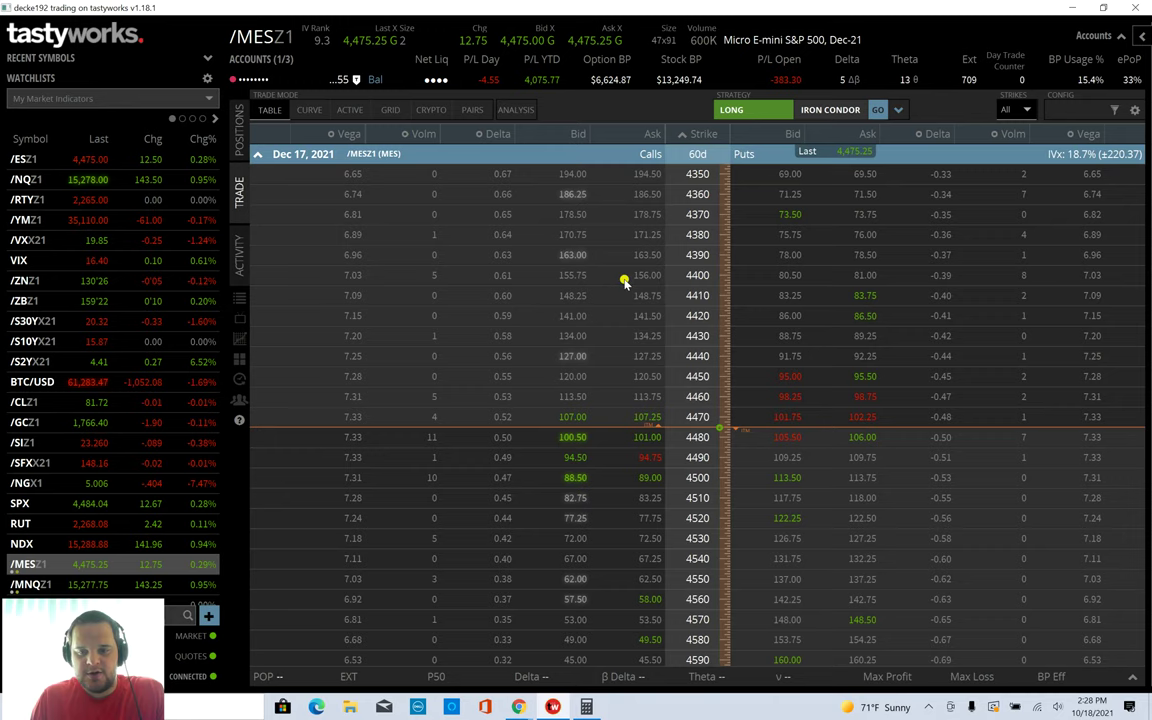
pyautogui.scroll(7, 816, 381)
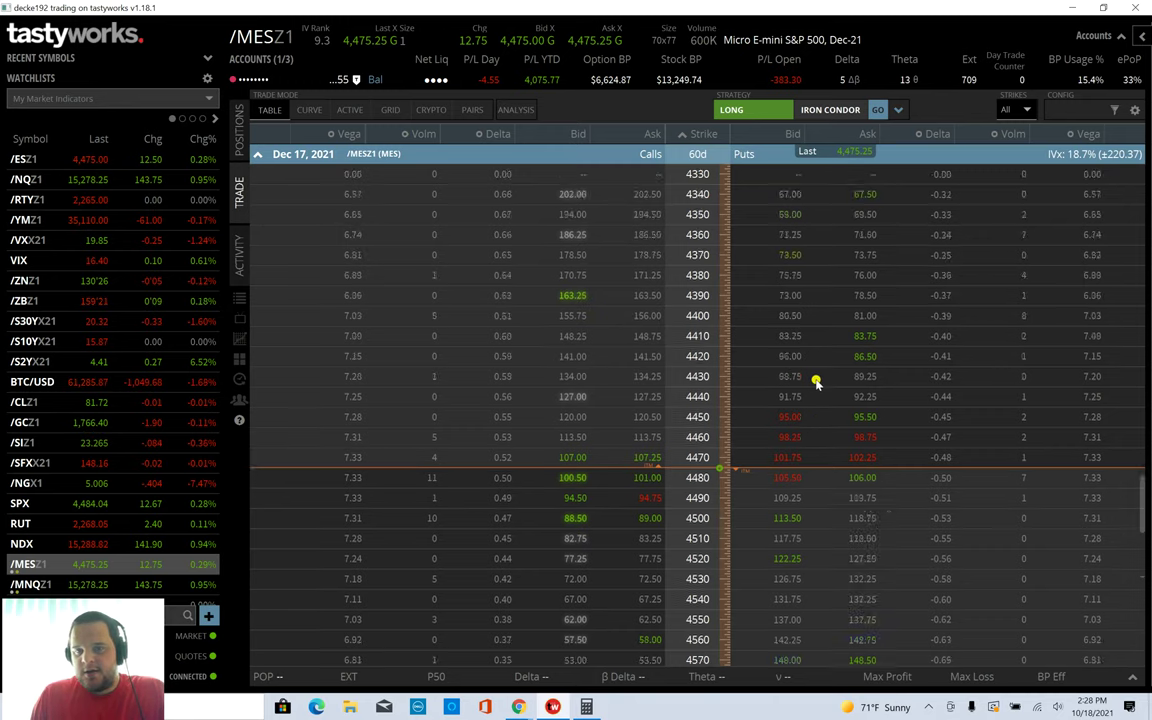
pyautogui.scroll(3, 816, 381)
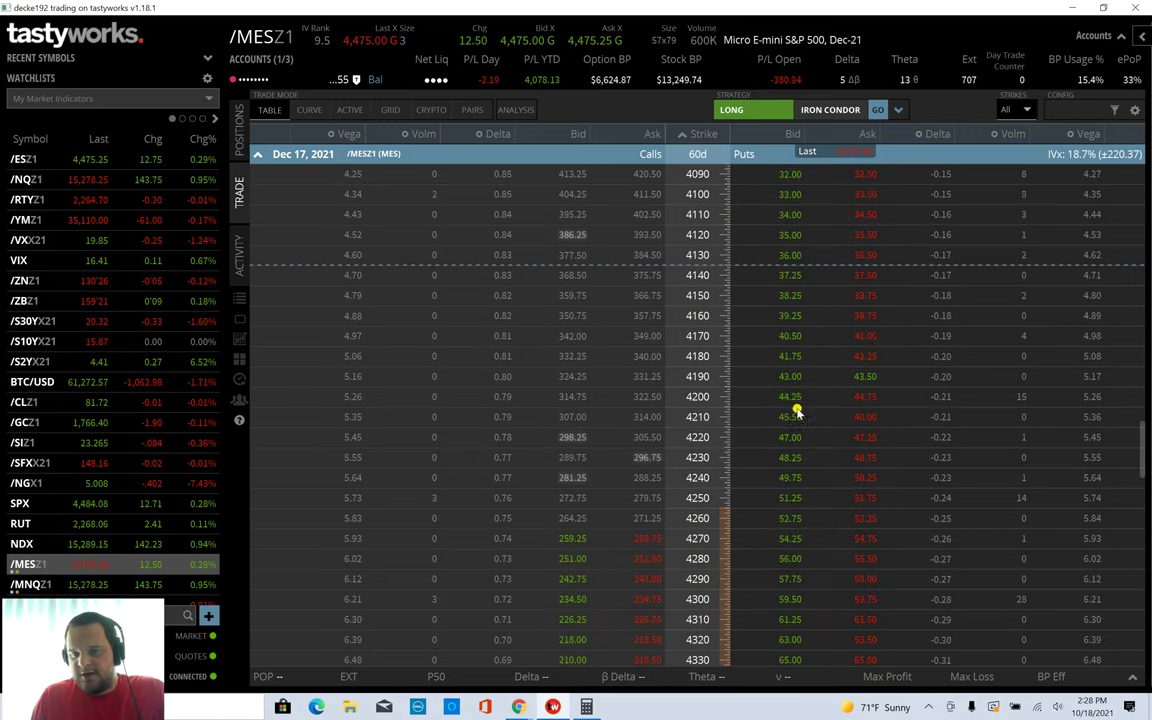
pyautogui.scroll(-1, 797, 406)
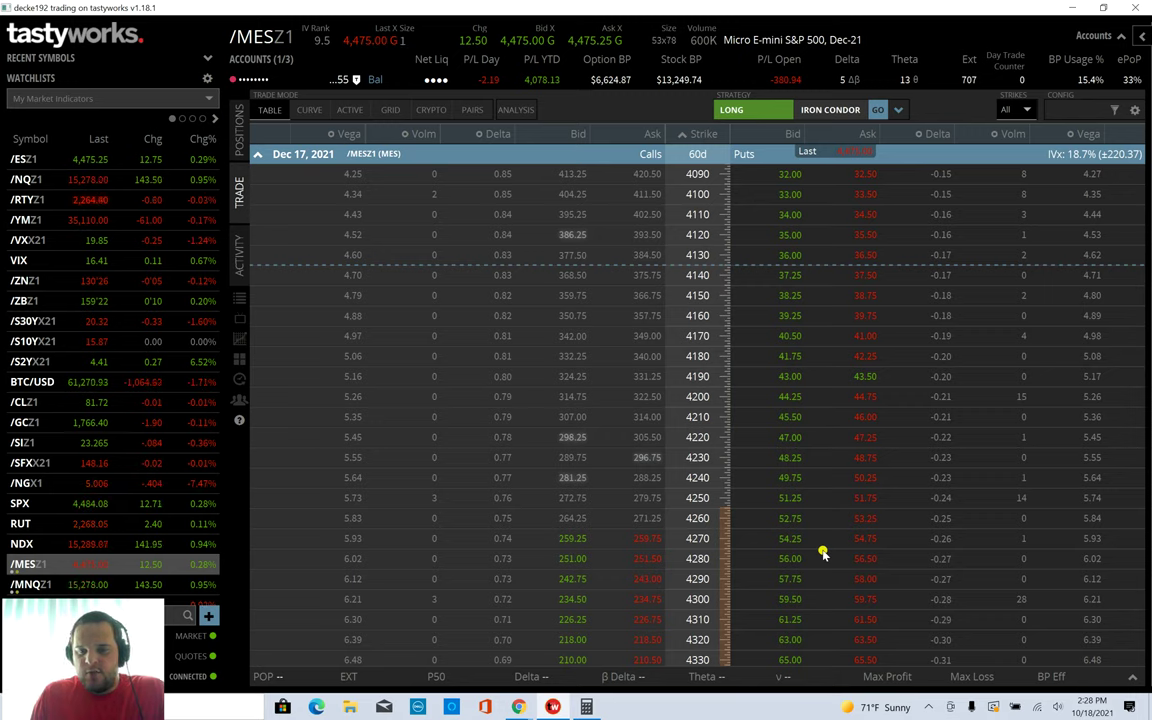
pyautogui.scroll(-1, 800, 480)
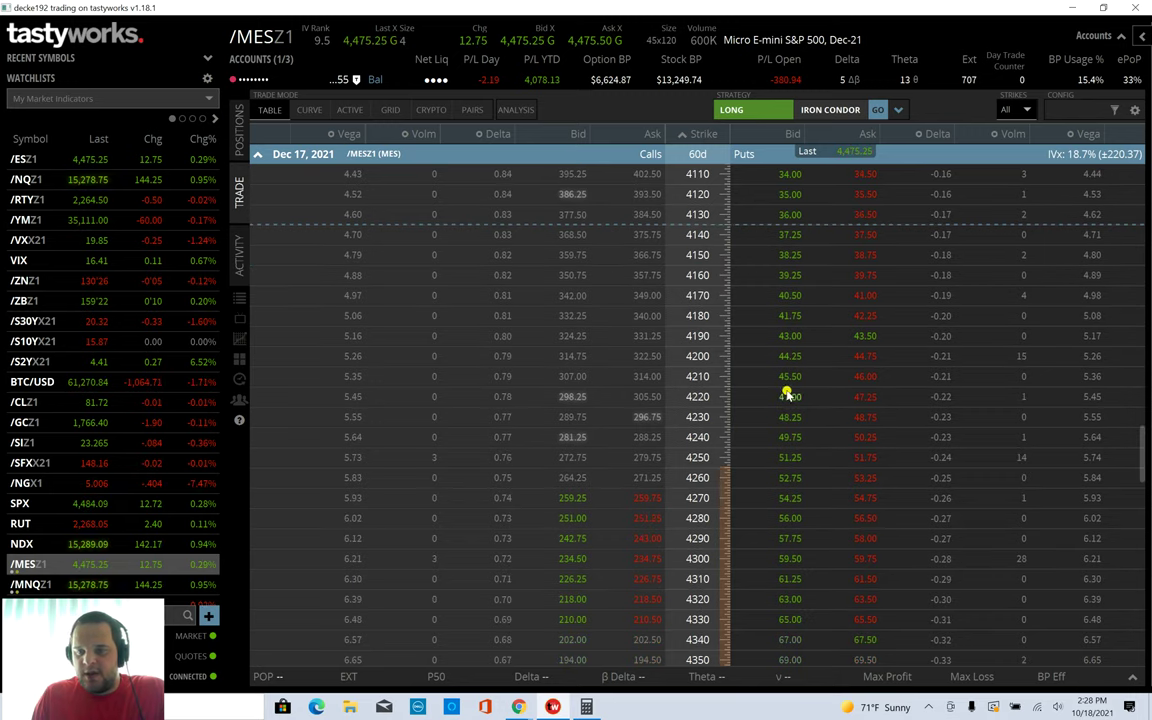
pyautogui.click(789, 336)
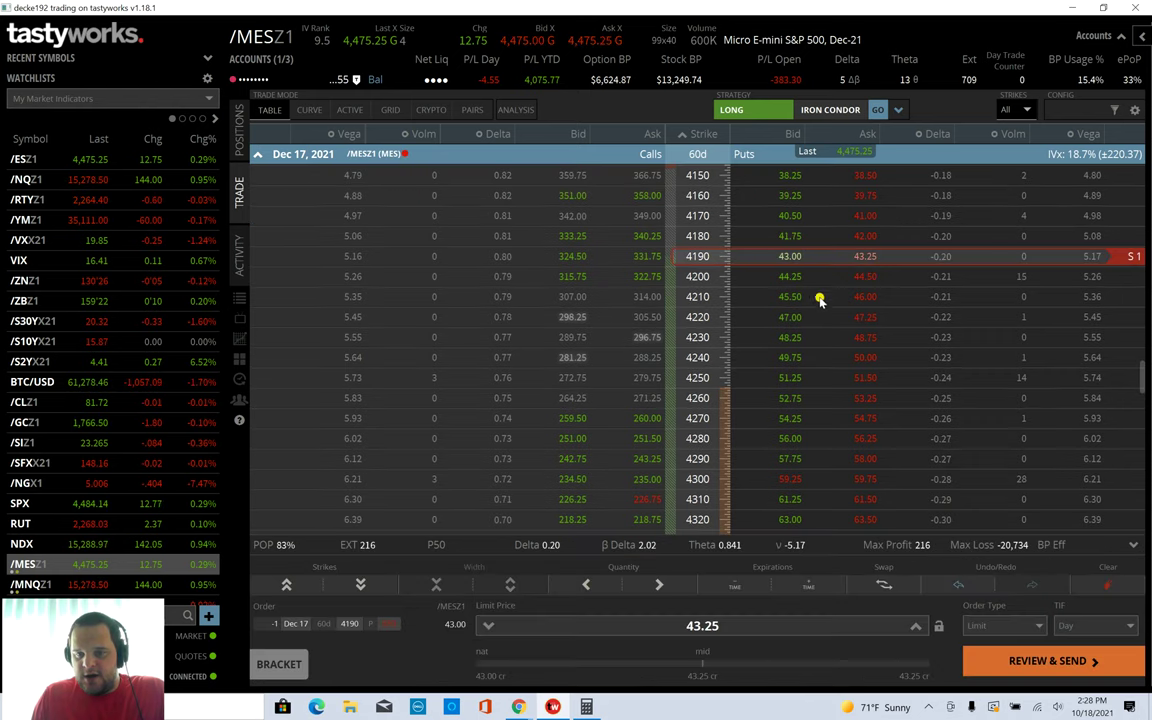
pyautogui.click(810, 277)
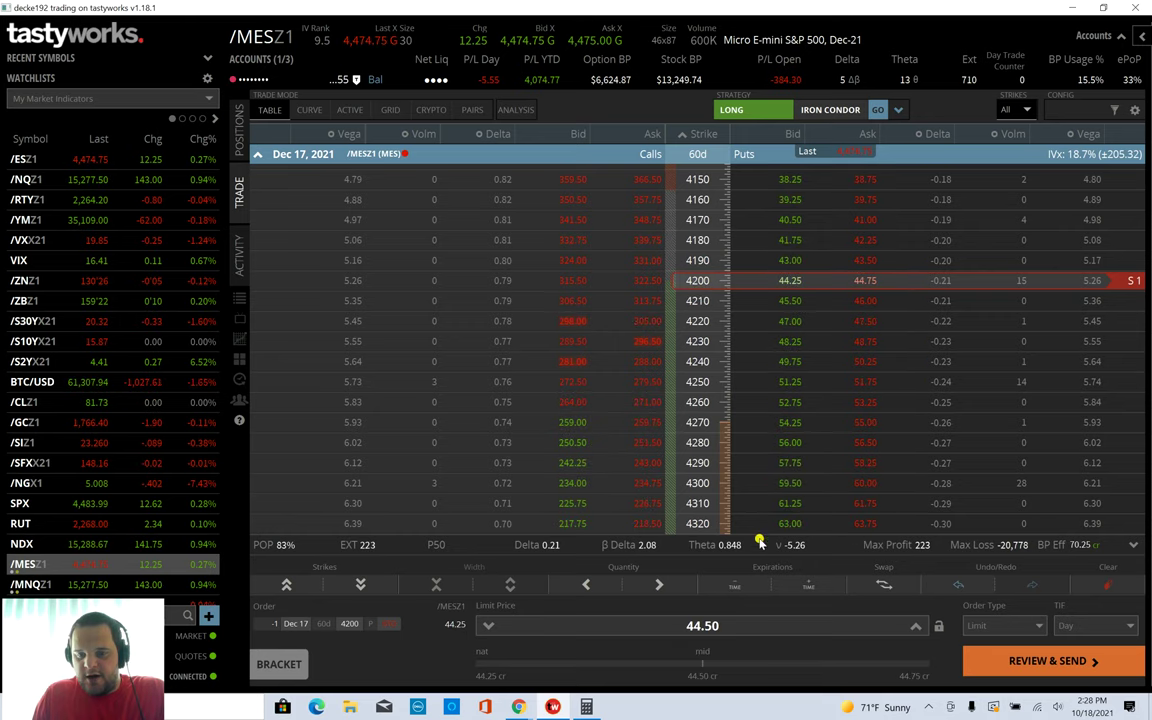
pyautogui.click(915, 627)
pyautogui.click(915, 627)
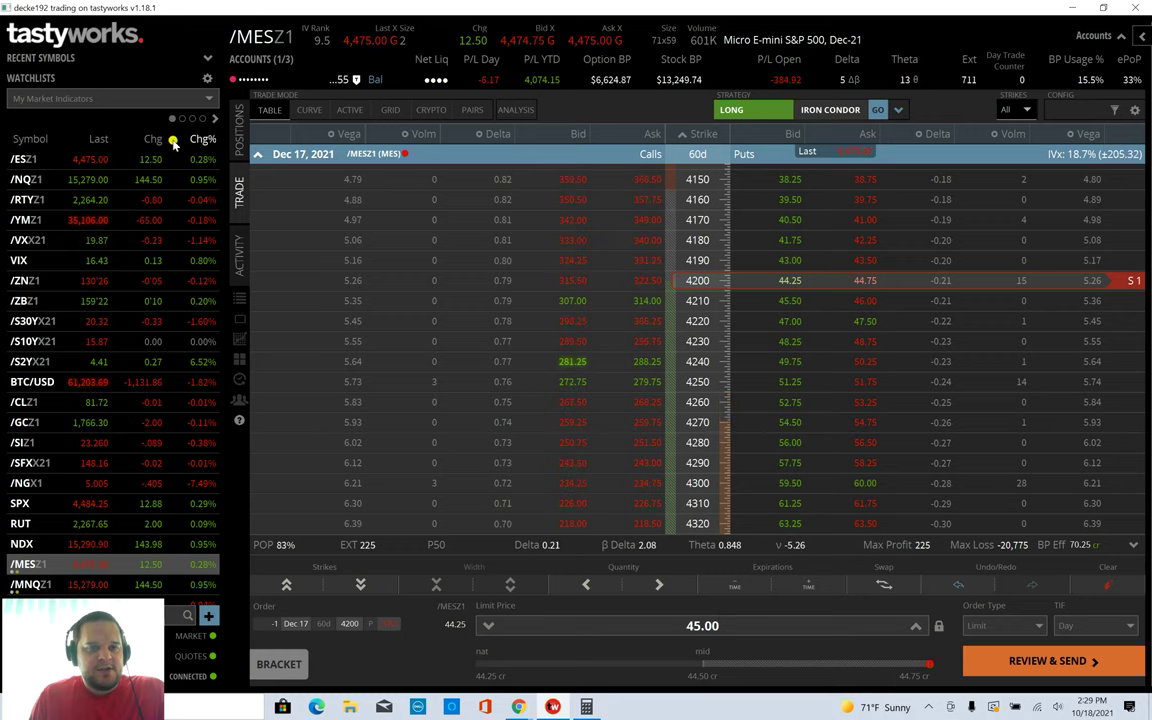
# Step: View the /ES option expirations and return to the /MES Dec 17, 2021 chain around the short put
pyautogui.click(53, 160)
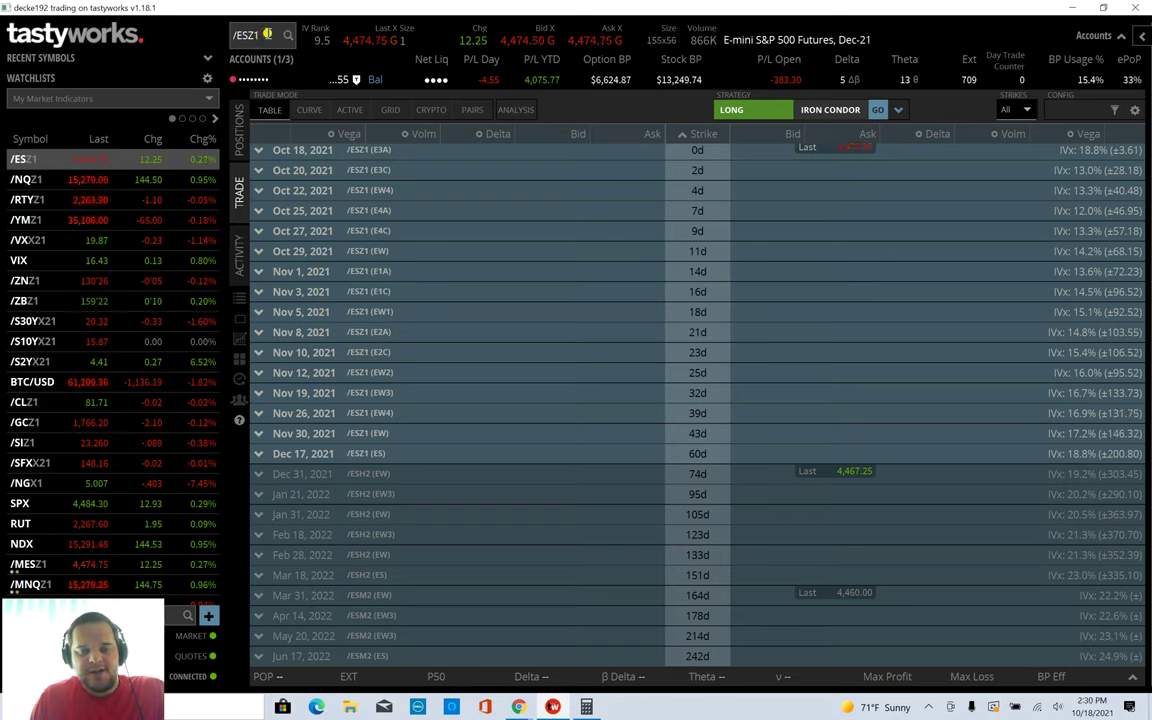
pyautogui.click(267, 34)
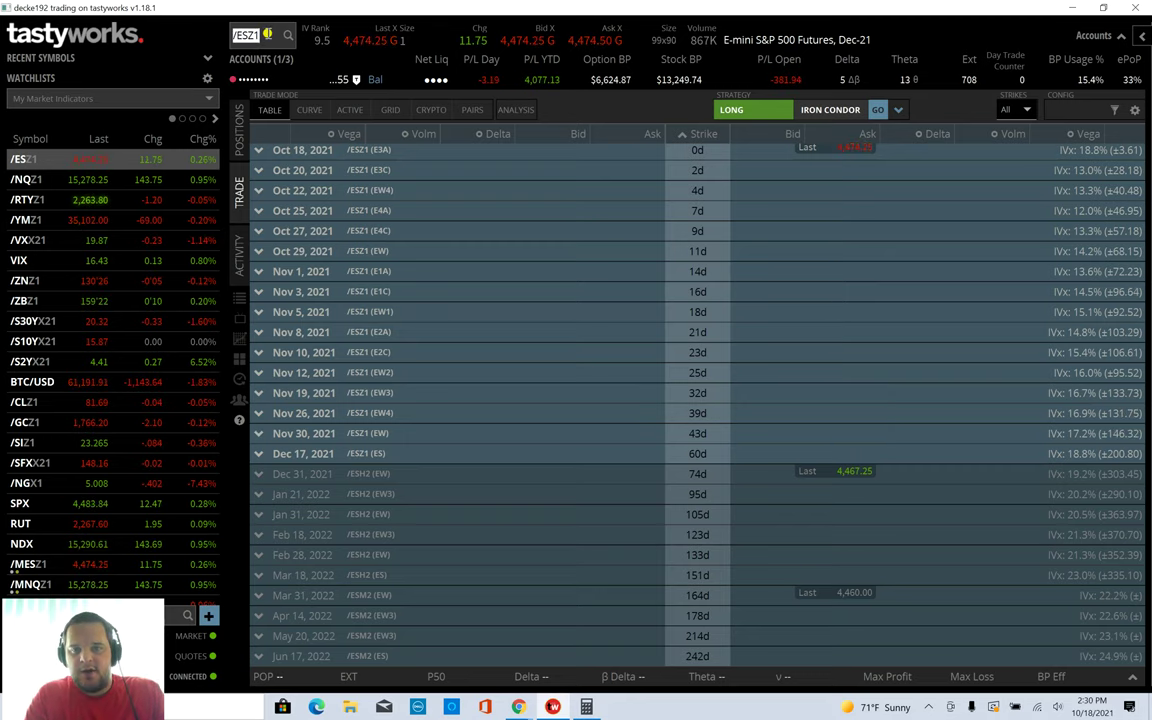
pyautogui.click(267, 34)
pyautogui.write('/MES')
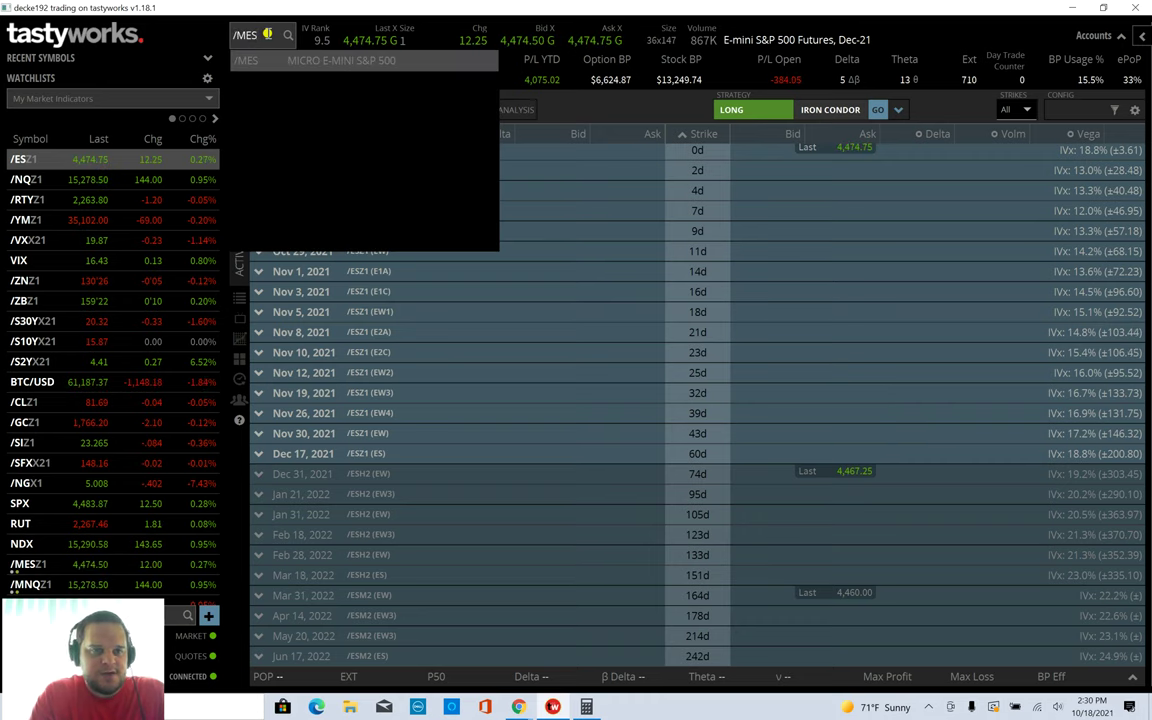
pyautogui.press('Return')
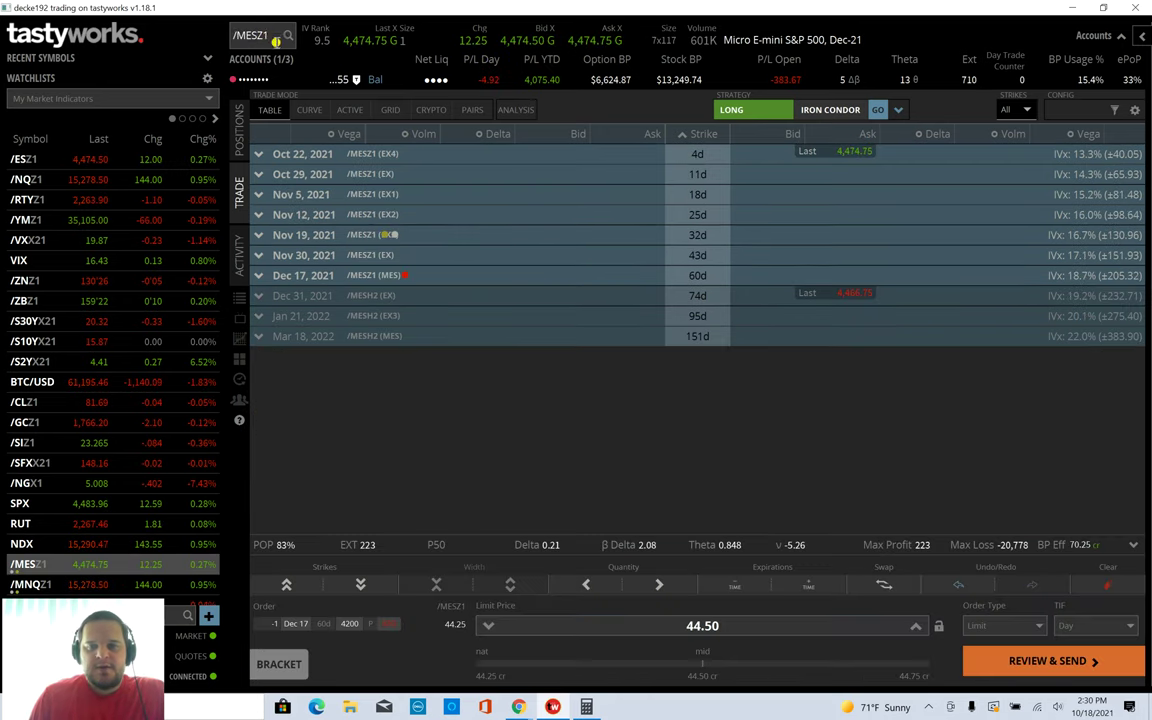
pyautogui.click(495, 276)
pyautogui.scroll(10, 722, 360)
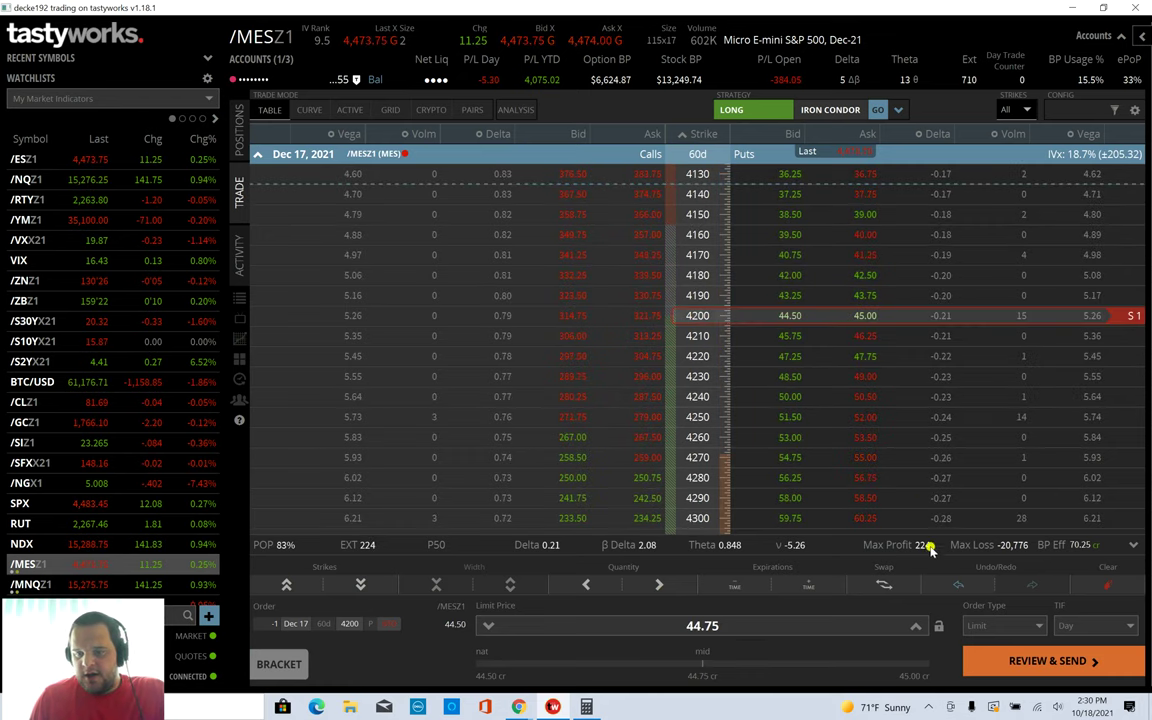
# Step: Try the short put at the 4290 and 4320 strikes and settle it at the 4250 strike
pyautogui.scroll(-9, 815, 320)
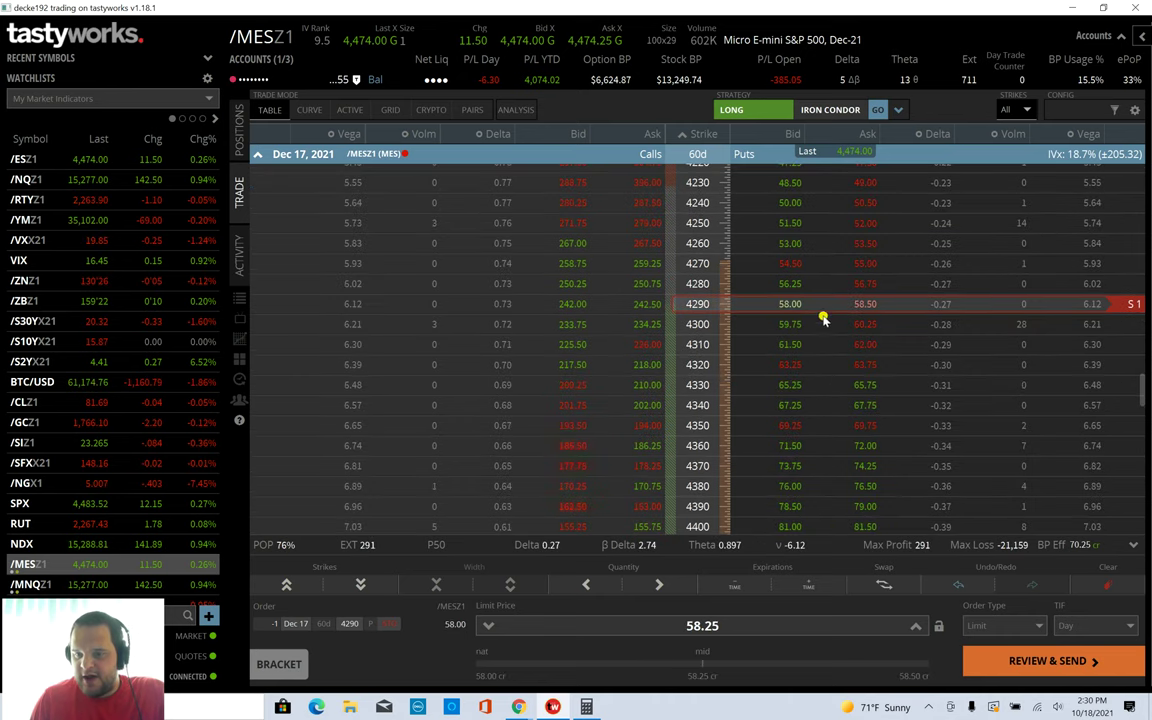
pyautogui.scroll(-3, 820, 330)
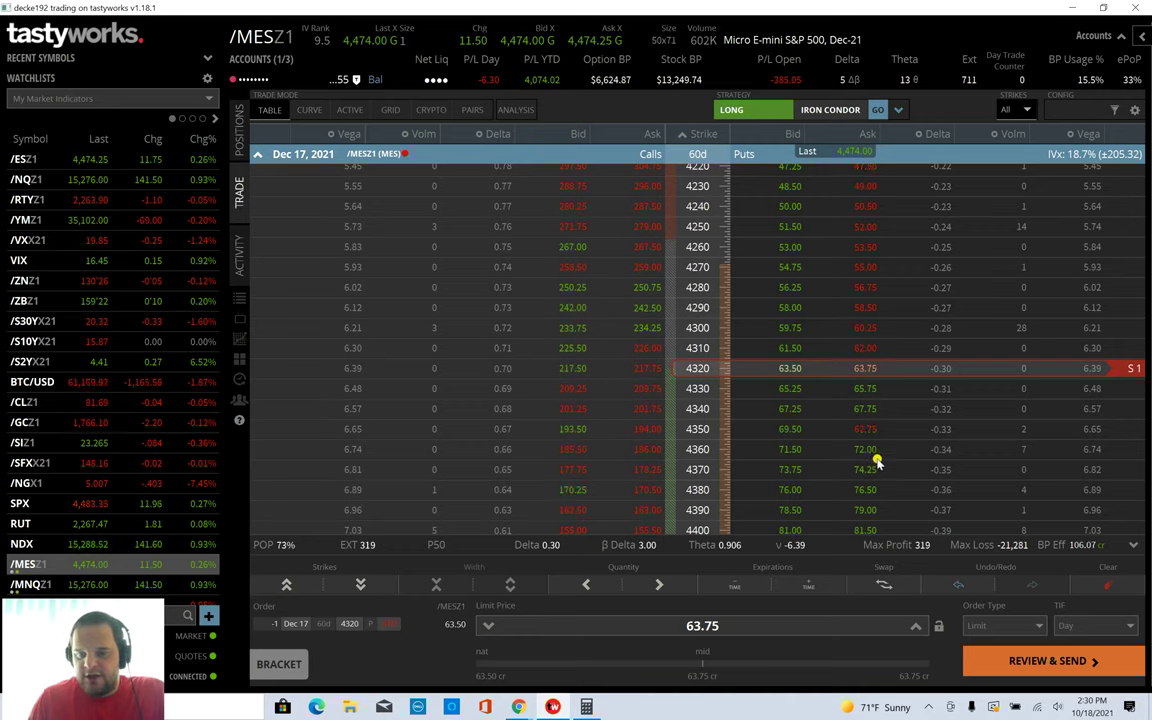
pyautogui.scroll(2, 876, 460)
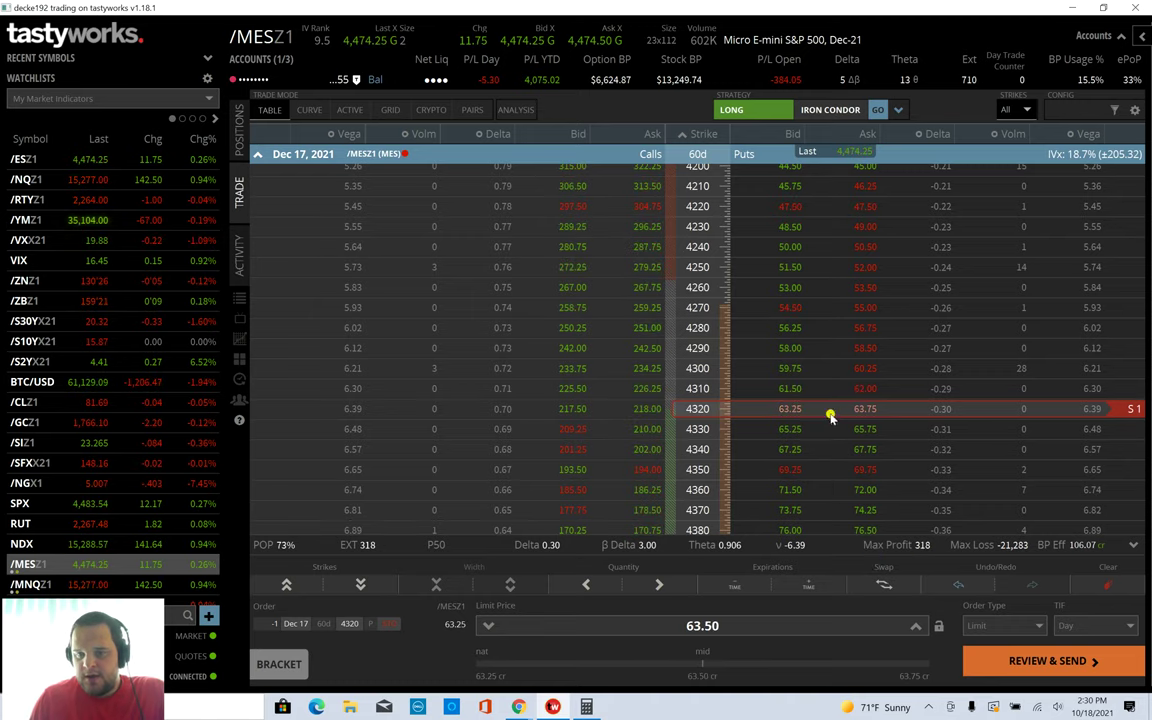
pyautogui.moveTo(830, 412); pyautogui.dragTo(740, 268)
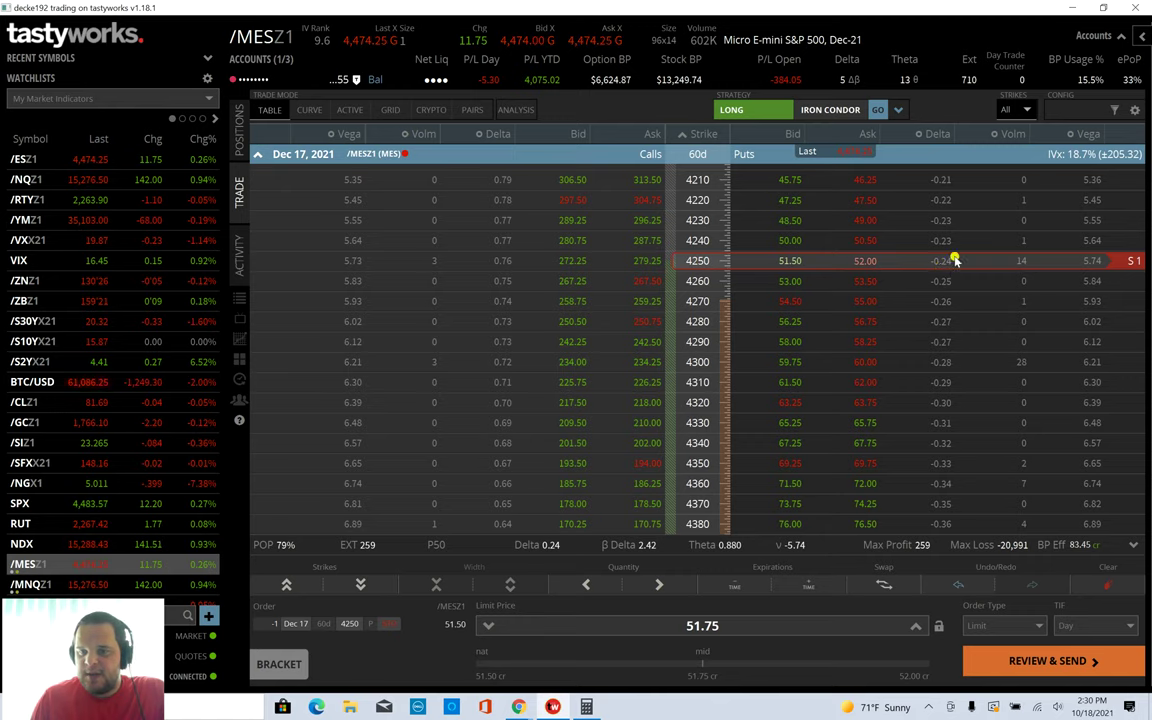
# Step: Add a short call to the order at the 4660 strike and move it to 4650 to form a strangle
pyautogui.scroll(-12, 558, 375)
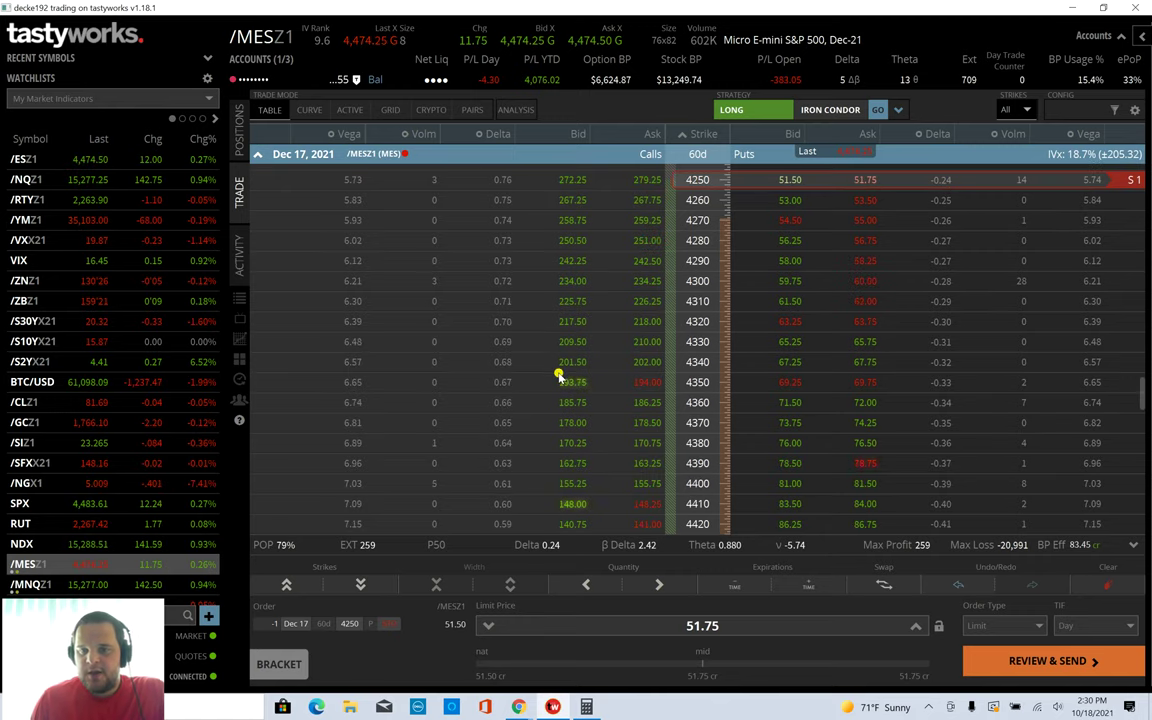
pyautogui.scroll(-2, 556, 378)
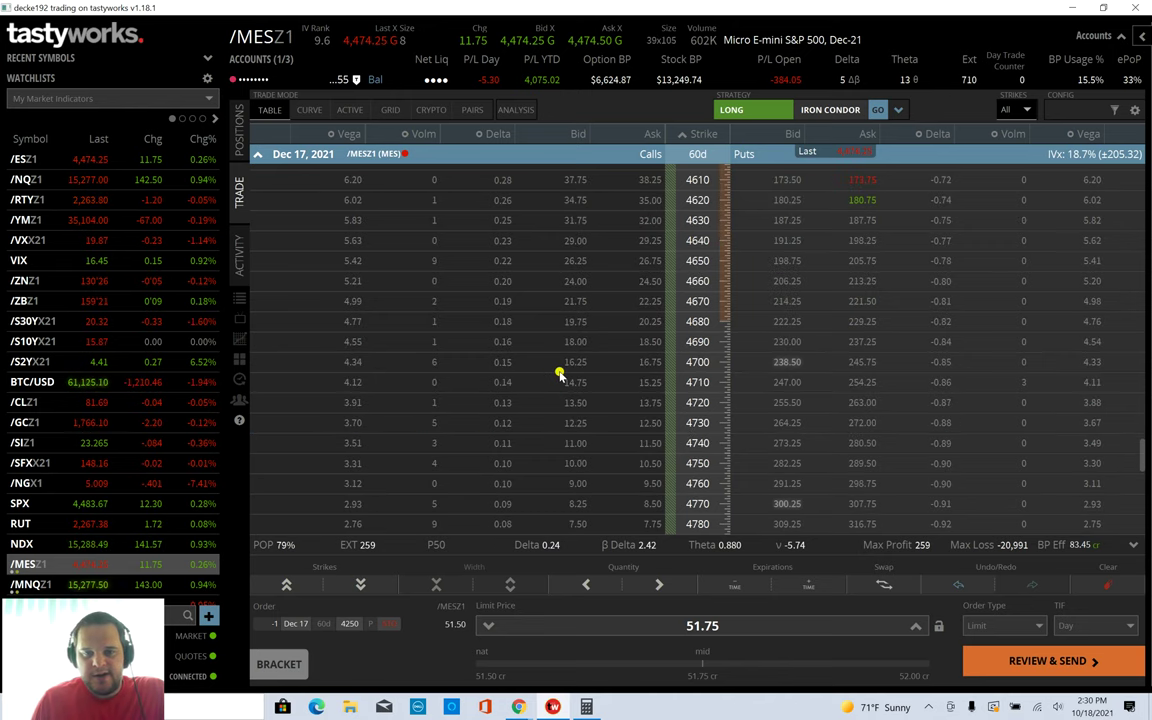
pyautogui.click(574, 282)
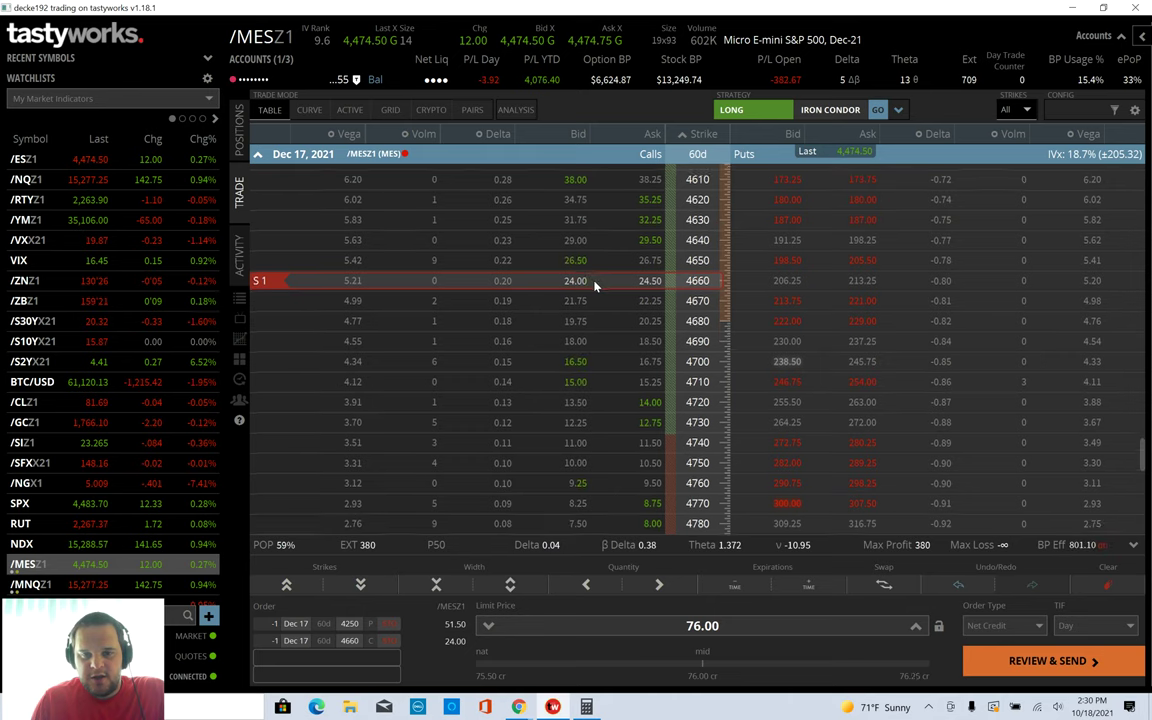
pyautogui.moveTo(594, 287); pyautogui.dragTo(592, 267)
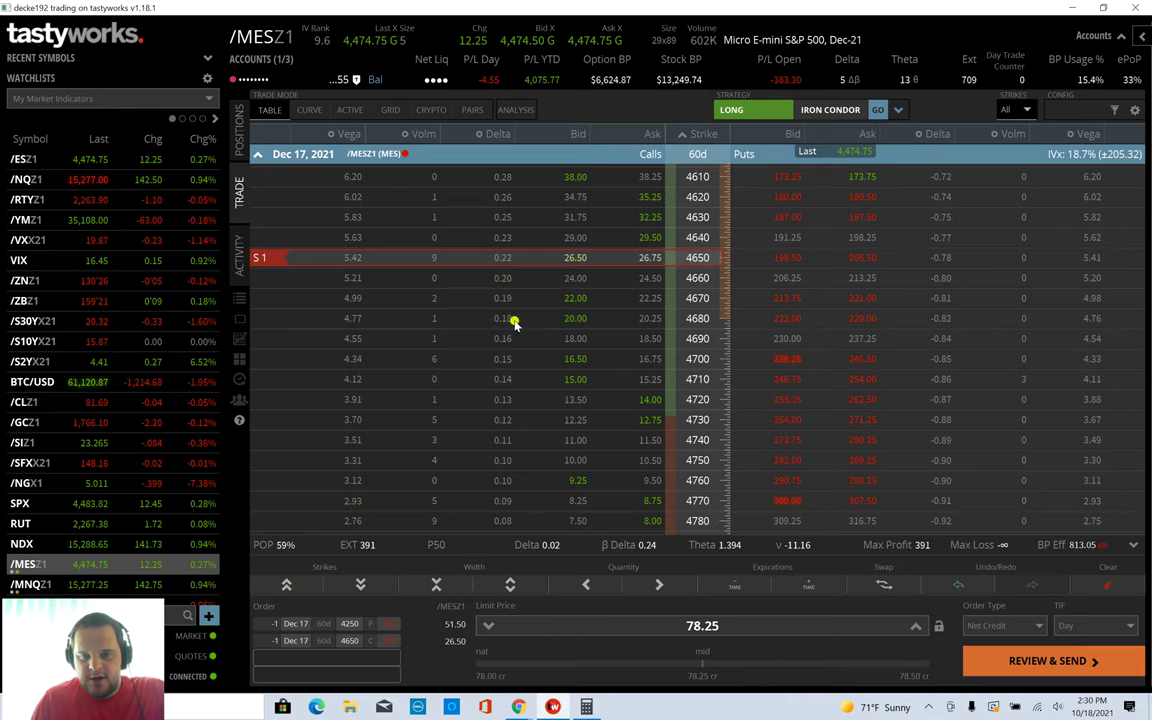
# Step: Increase the strangle's quantity to 2 contracts on both the short 4250 put and the short 4650 call
pyautogui.scroll(15, 613, 336)
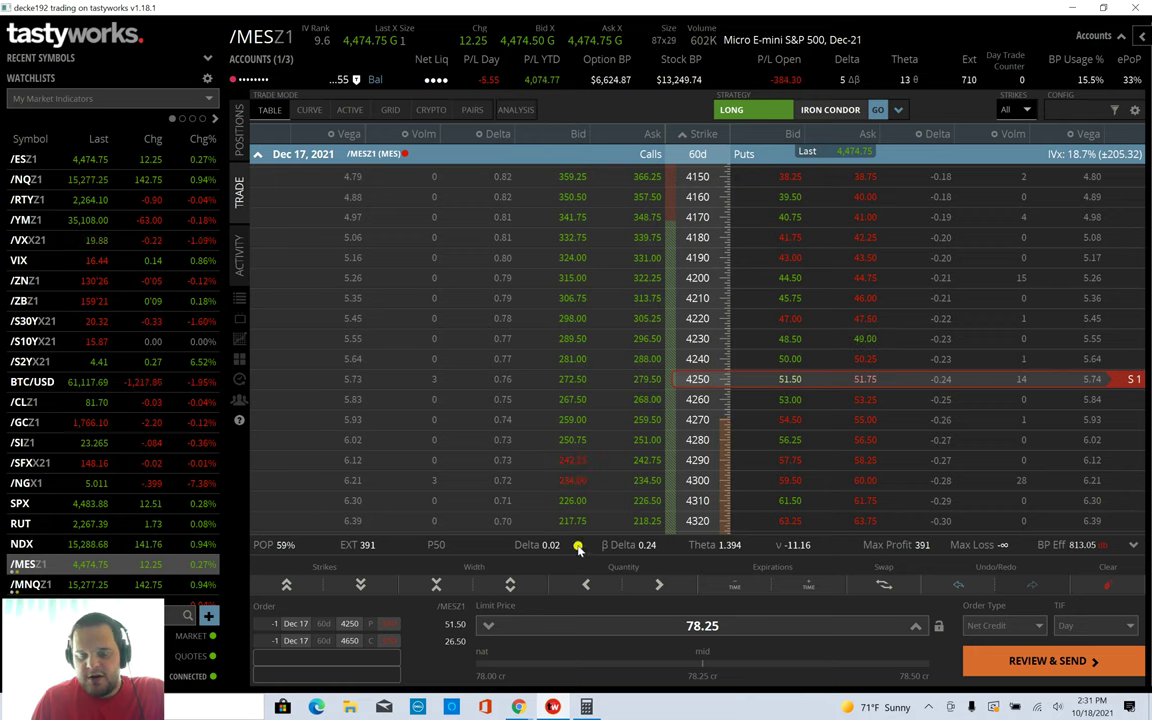
pyautogui.scroll(-8, 584, 424)
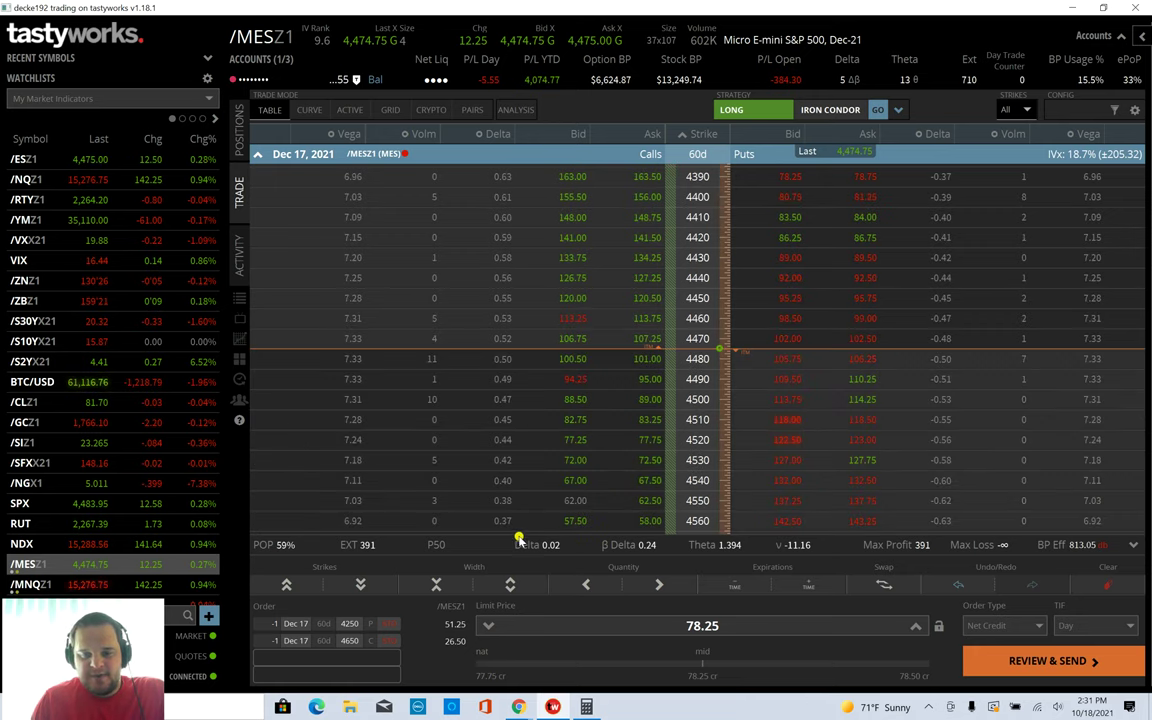
pyautogui.scroll(-2, 590, 395)
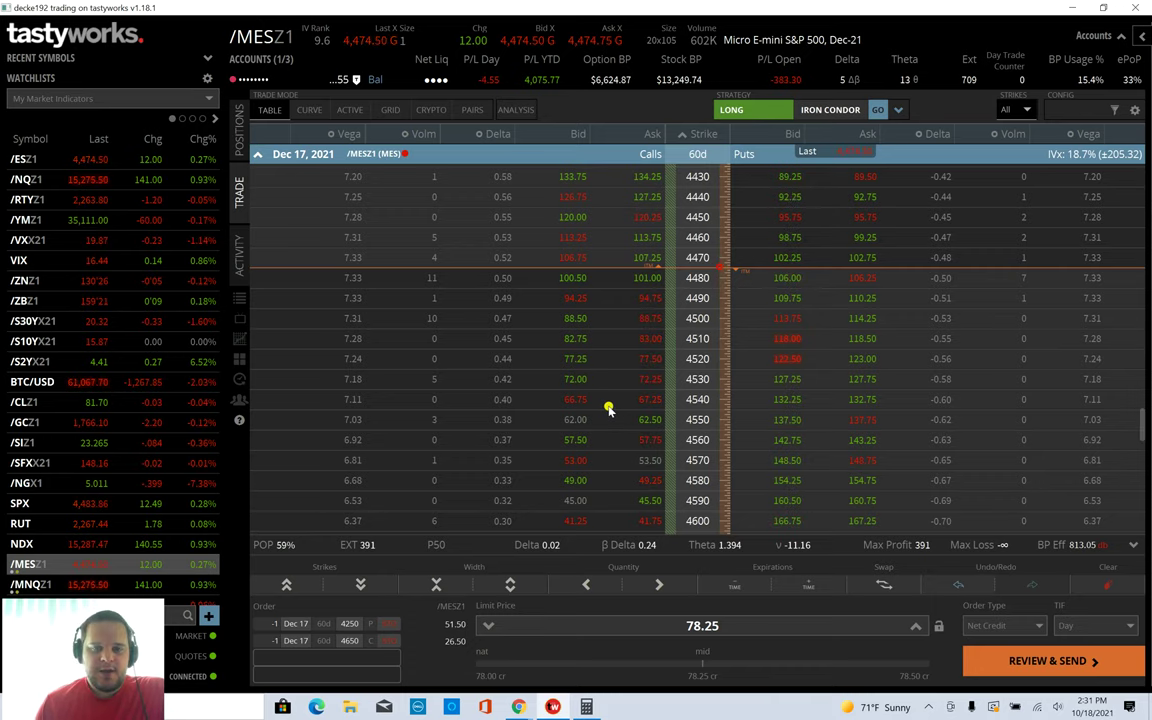
pyautogui.scroll(-1, 608, 409)
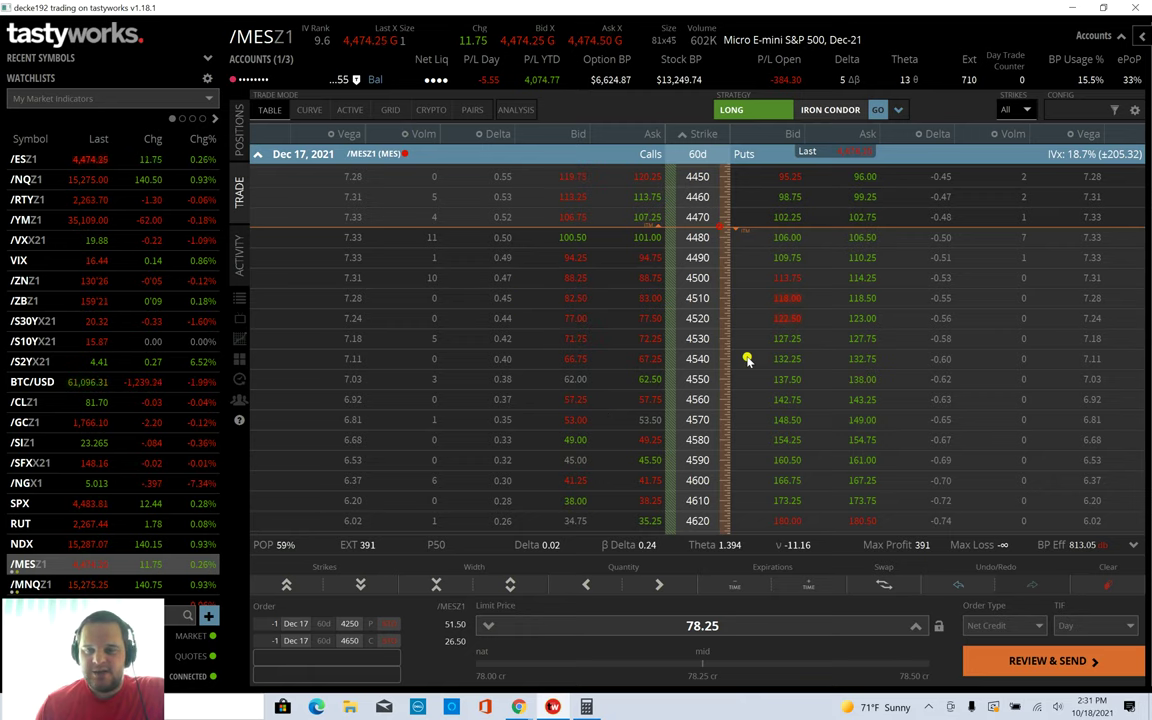
pyautogui.scroll(-1, 747, 360)
pyautogui.scroll(-1, 747, 360)
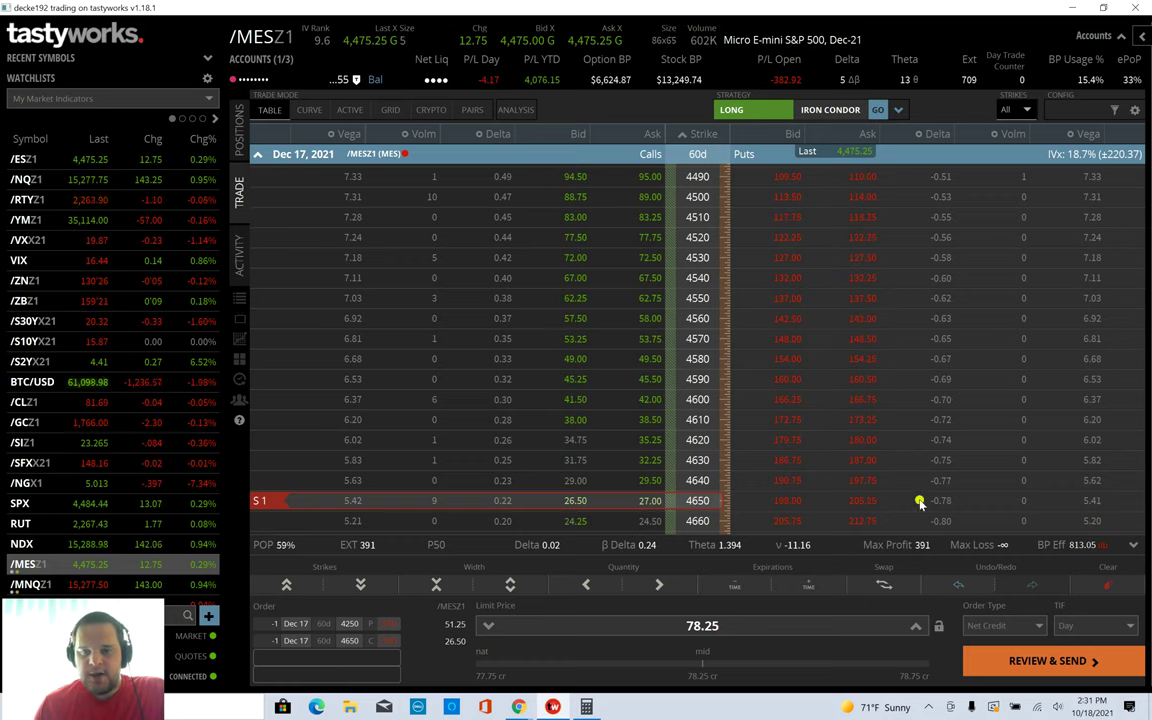
pyautogui.click(266, 38)
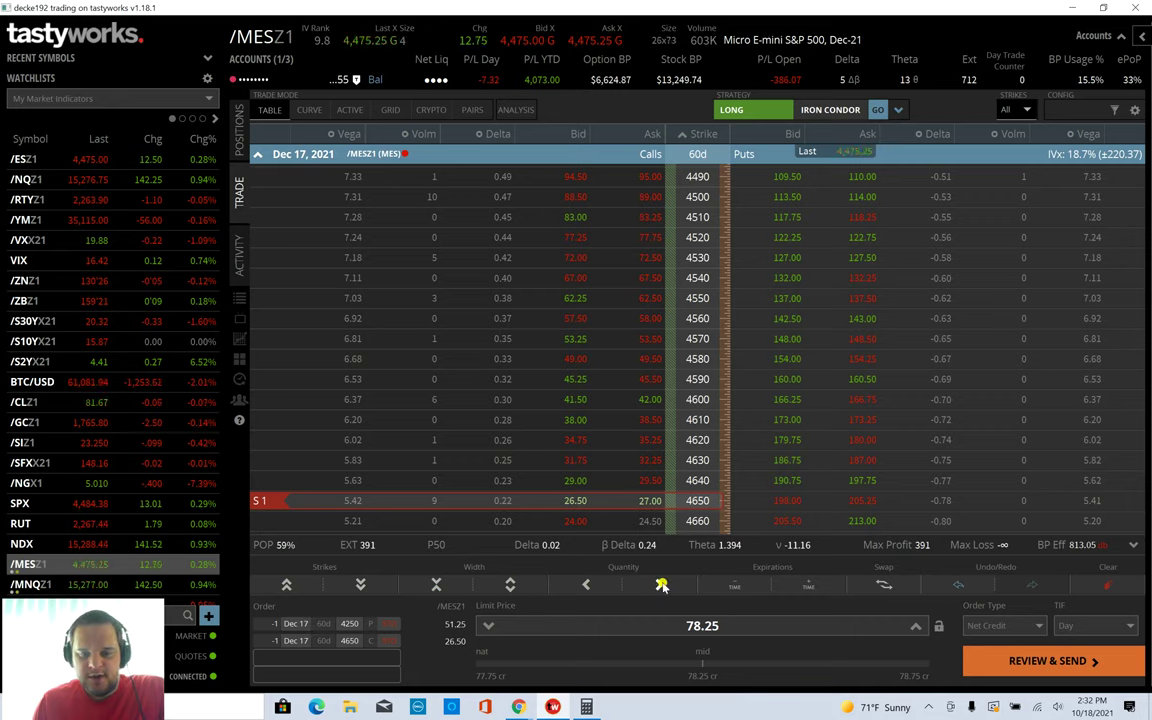
pyautogui.click(659, 584)
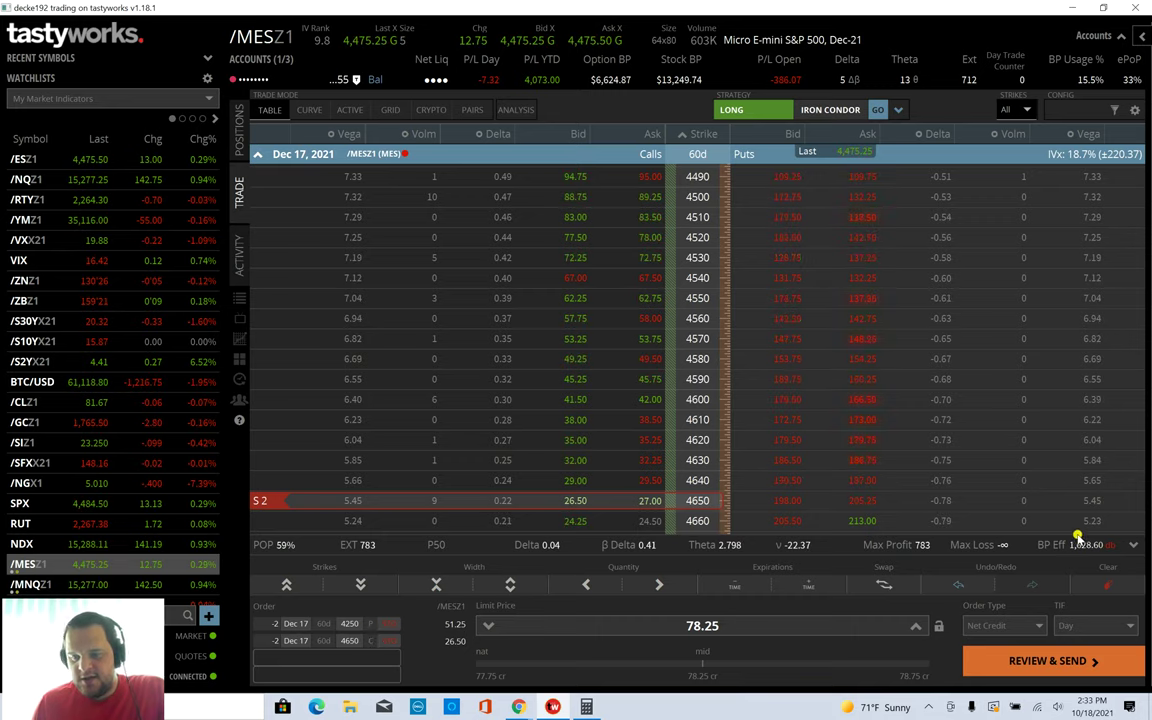
# Step: Load SPY's Dec 17, 2021 option chain and start a comparison order with a short 425 put
pyautogui.click(279, 42)
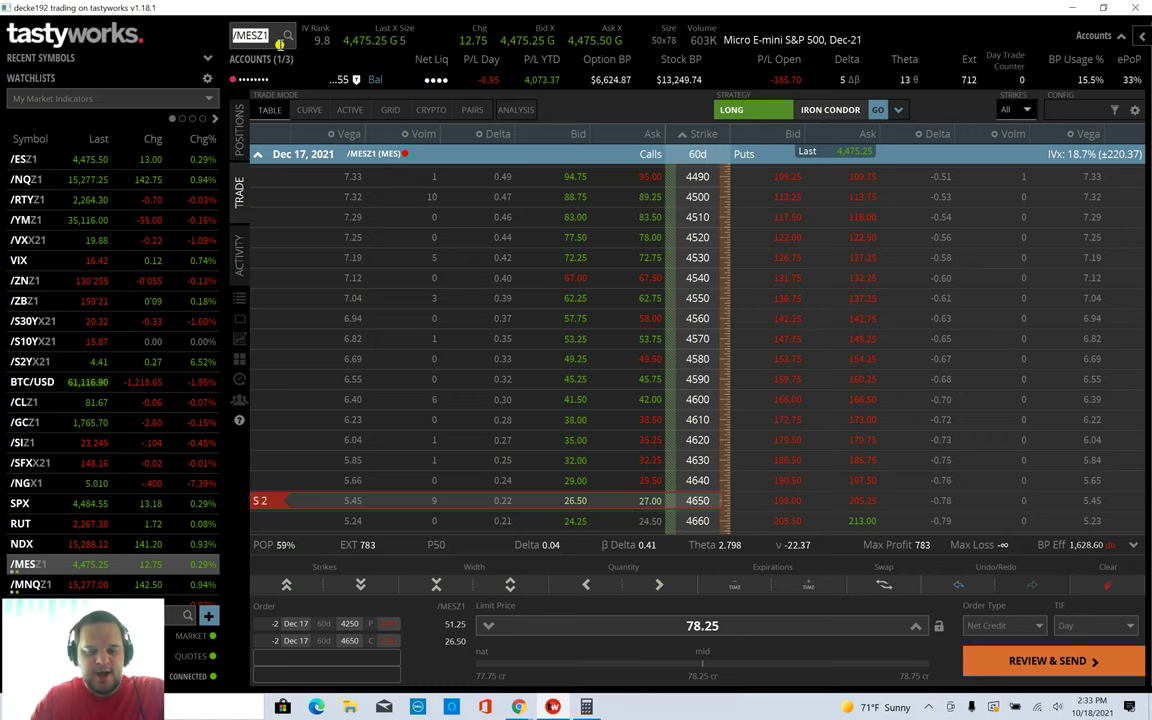
pyautogui.write('SPY')
pyautogui.press('Return')
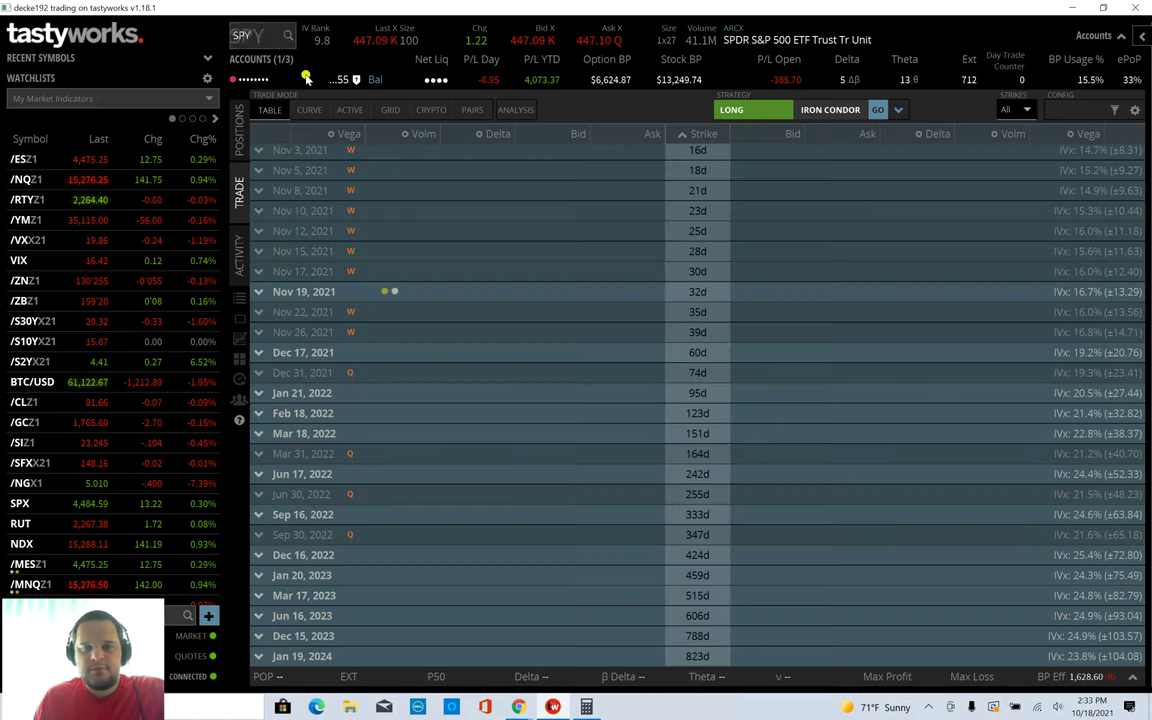
pyautogui.click(535, 358)
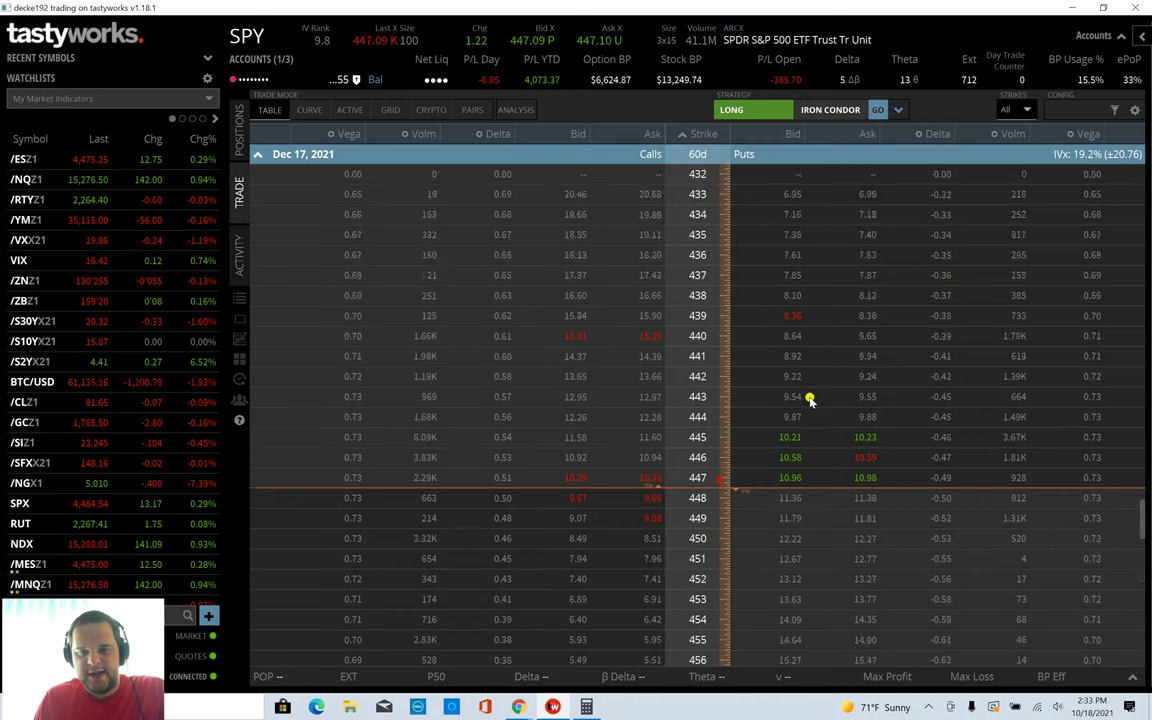
pyautogui.scroll(6, 810, 400)
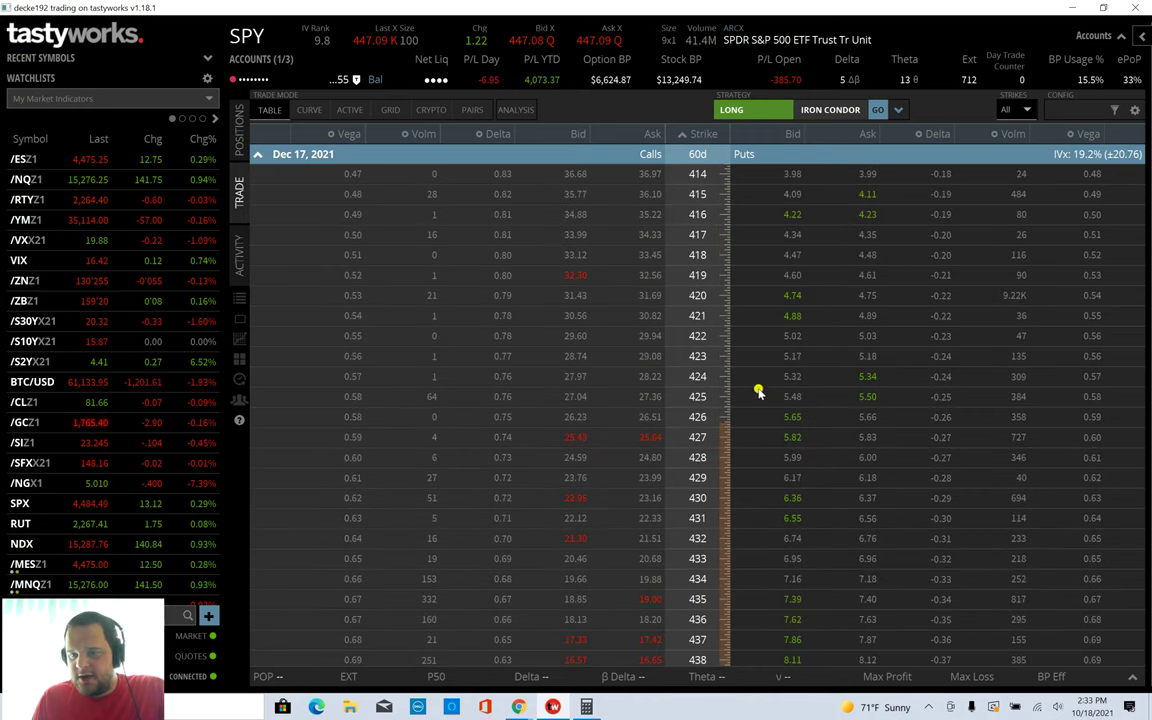
pyautogui.click(784, 397)
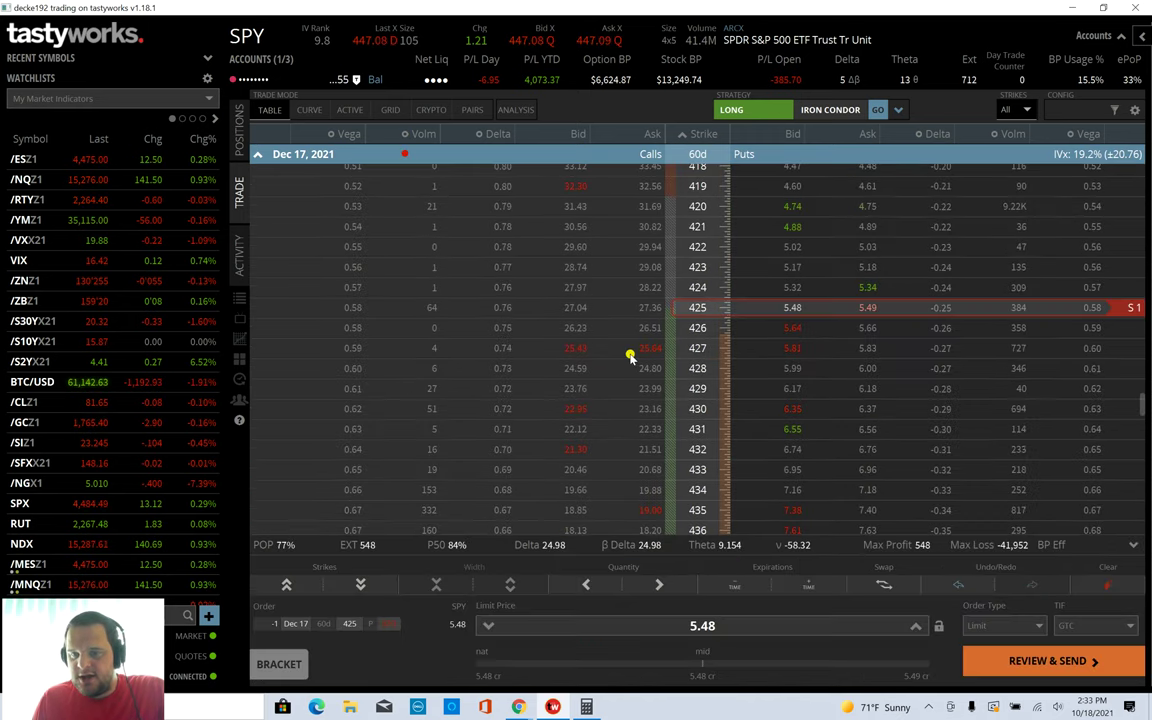
# Step: Add a short call at the 465 strike to the SPY order to form a strangle
pyautogui.scroll(-11, 625, 360)
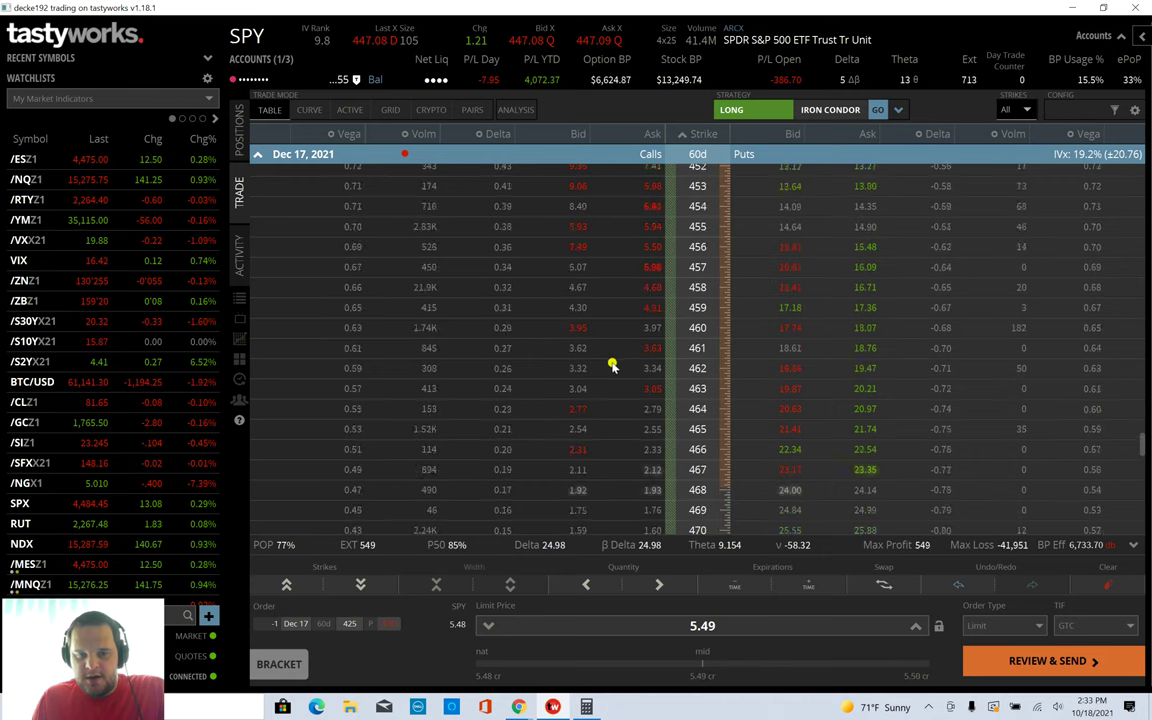
pyautogui.scroll(-1, 605, 370)
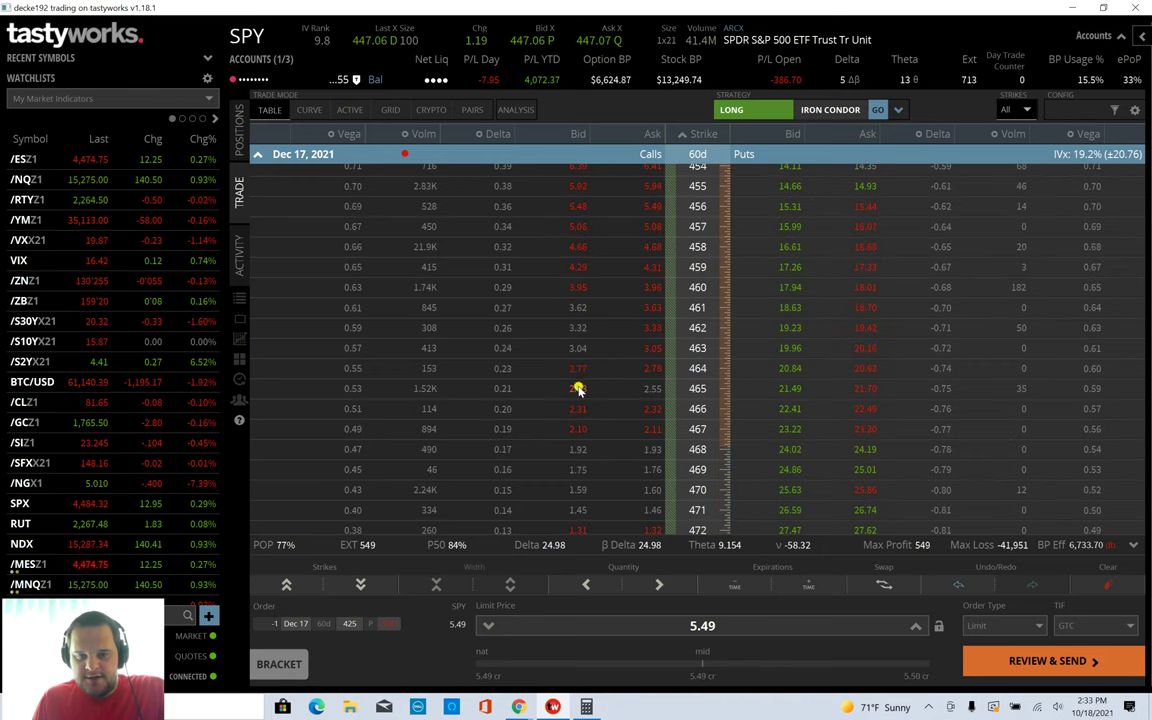
pyautogui.click(578, 389)
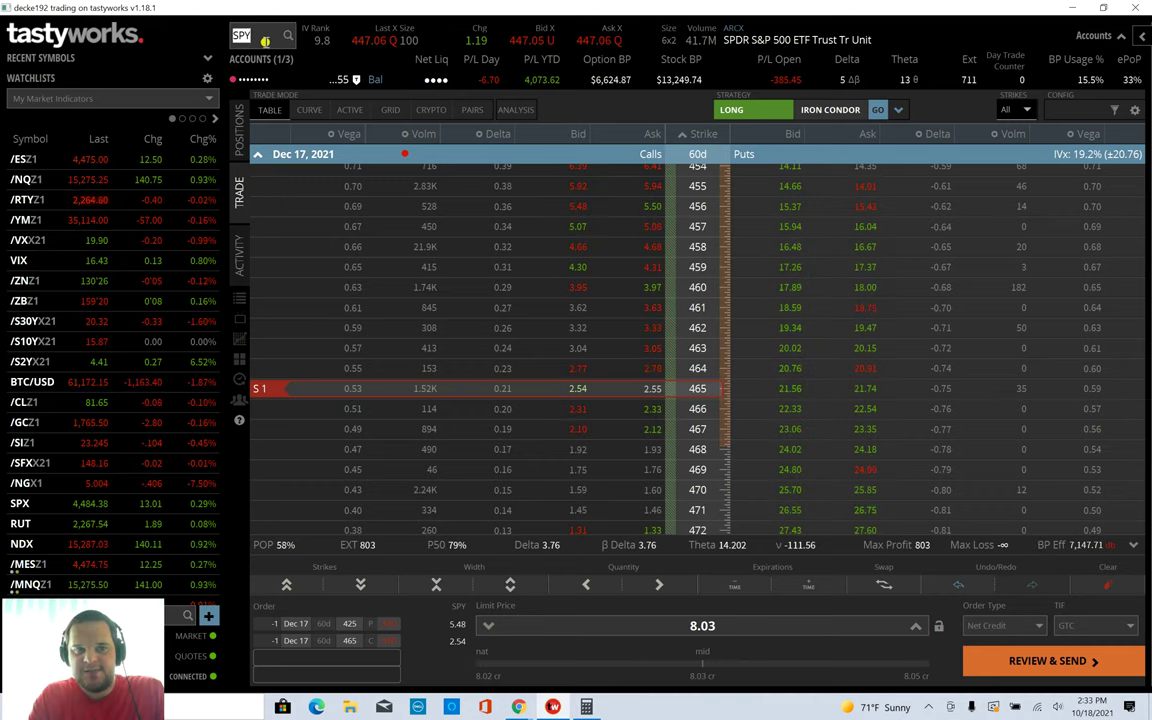
# Step: Return to the /MES Dec 17, 2021 strangle order and reduce its quantity to 1 contract per leg
pyautogui.click(265, 41)
pyautogui.write('/MES')
pyautogui.press('Return')
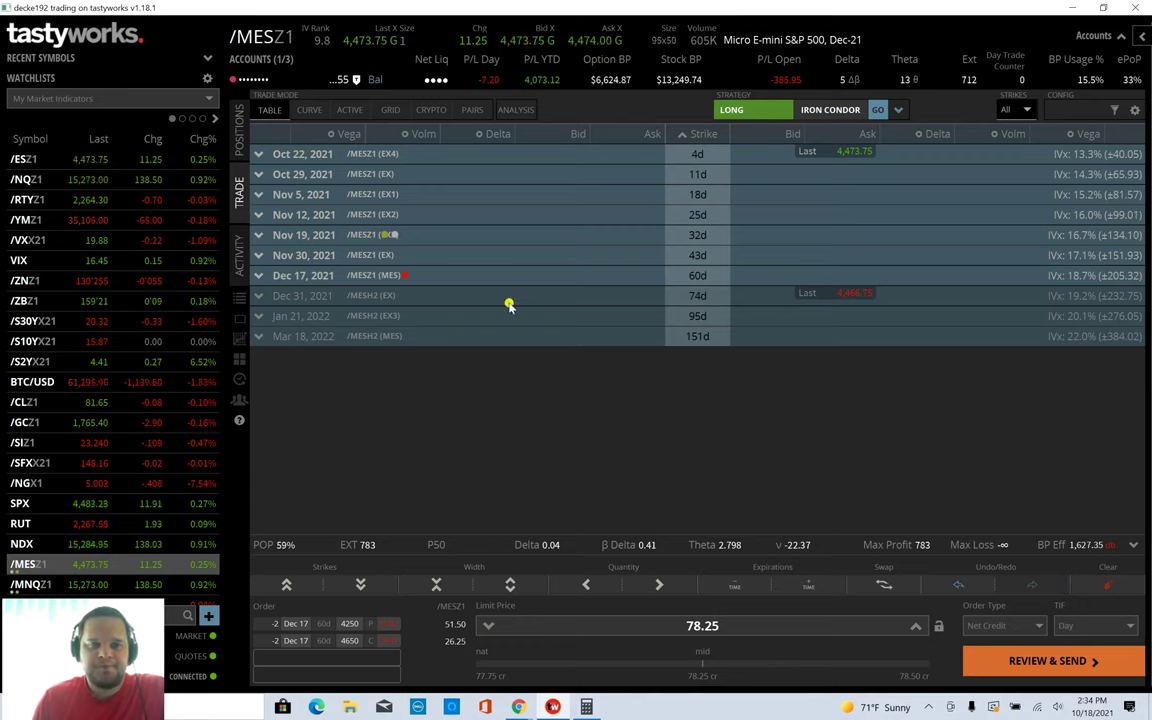
pyautogui.click(236, 138)
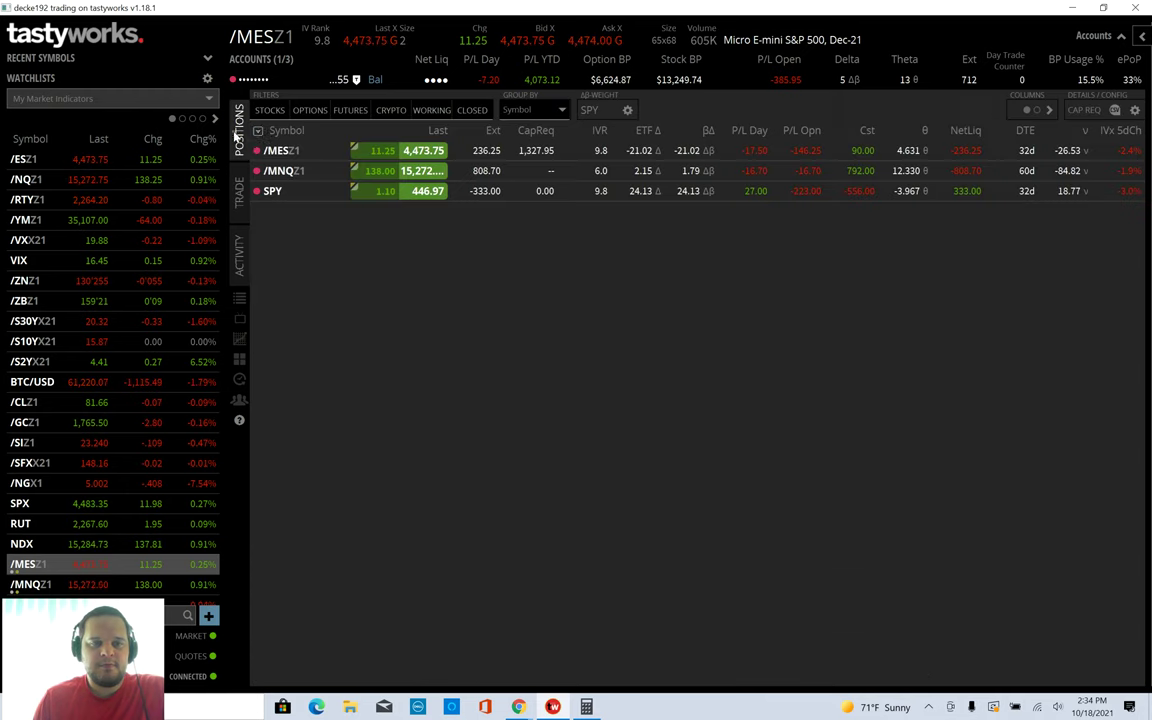
pyautogui.click(236, 188)
pyautogui.click(393, 278)
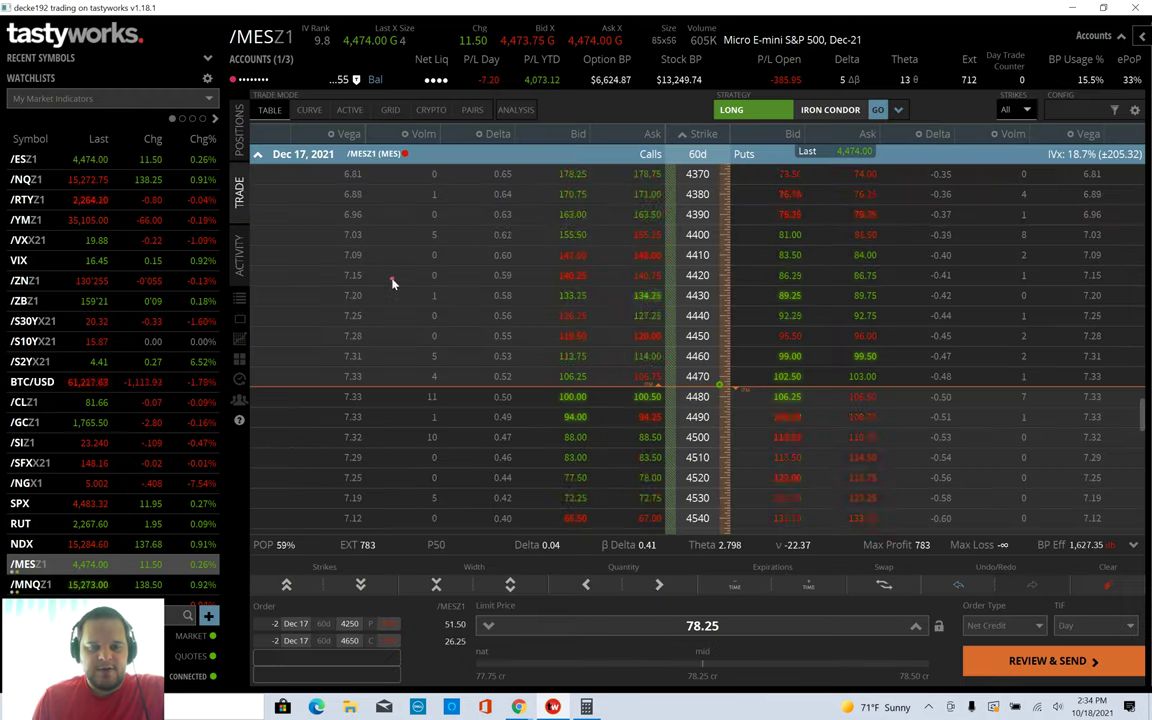
pyautogui.click(586, 585)
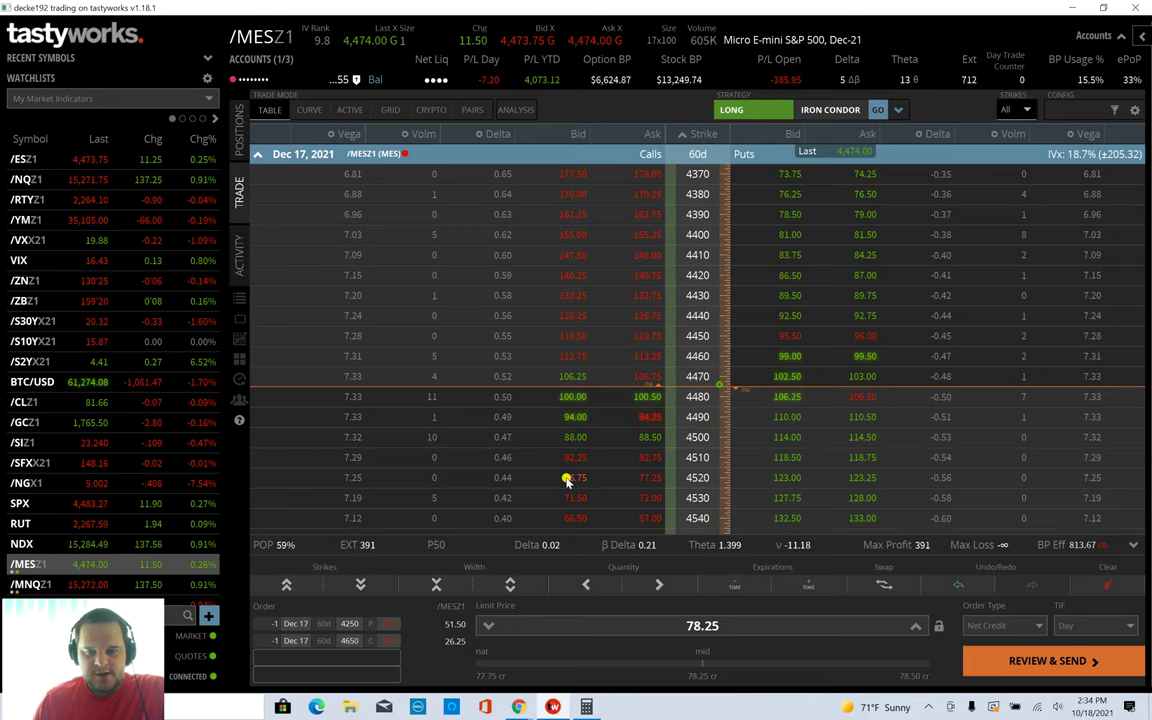
# Step: Set the /MES 4250/4650 short strangle's limit price to 78.00 net credit, then review and send the order
pyautogui.scroll(7, 643, 458)
pyautogui.scroll(-15, 681, 360)
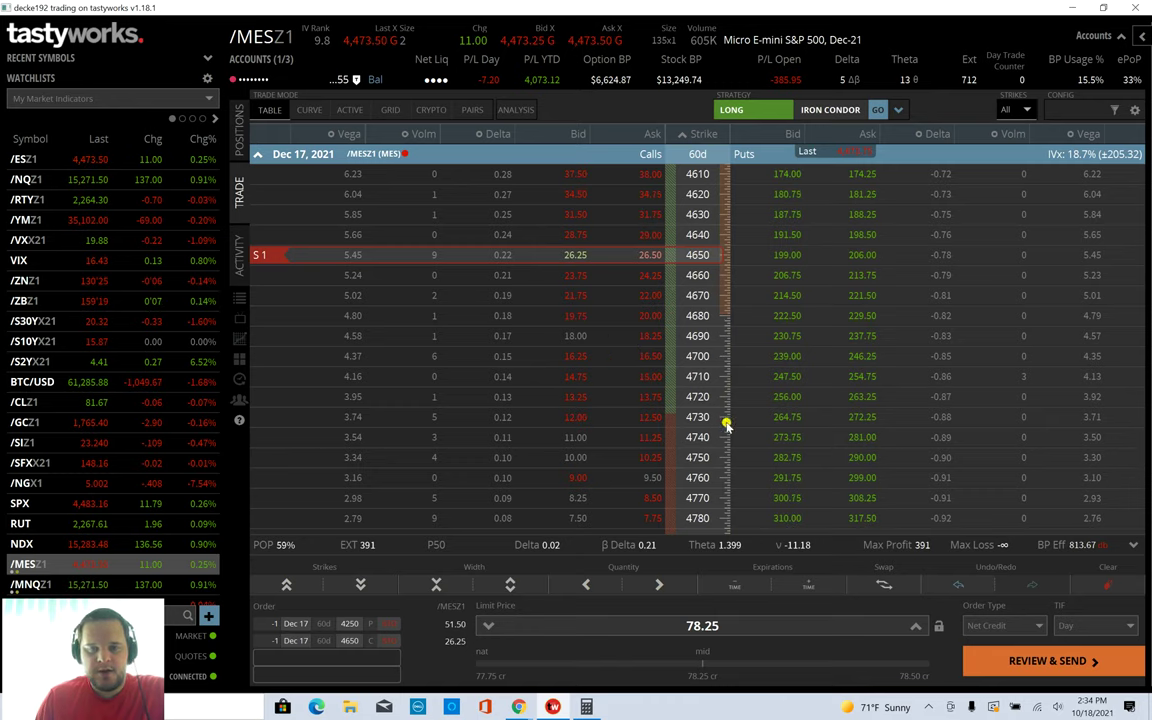
pyautogui.click(915, 626)
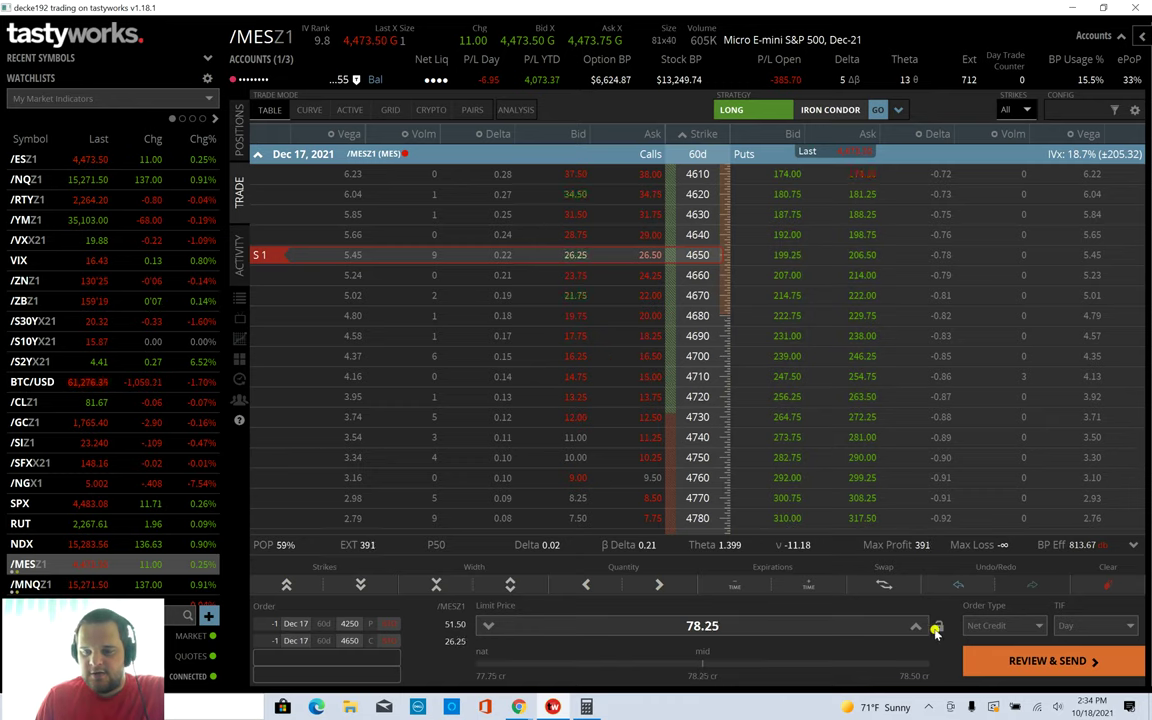
pyautogui.click(488, 626)
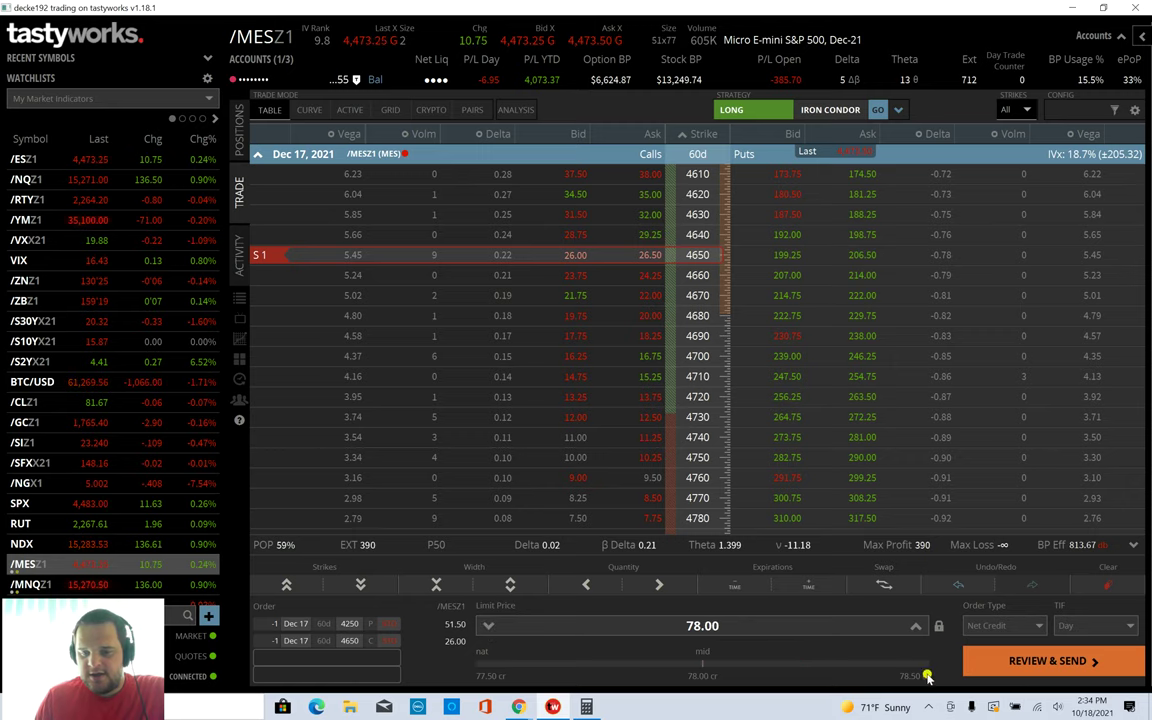
pyautogui.click(1050, 661)
pyautogui.click(1055, 659)
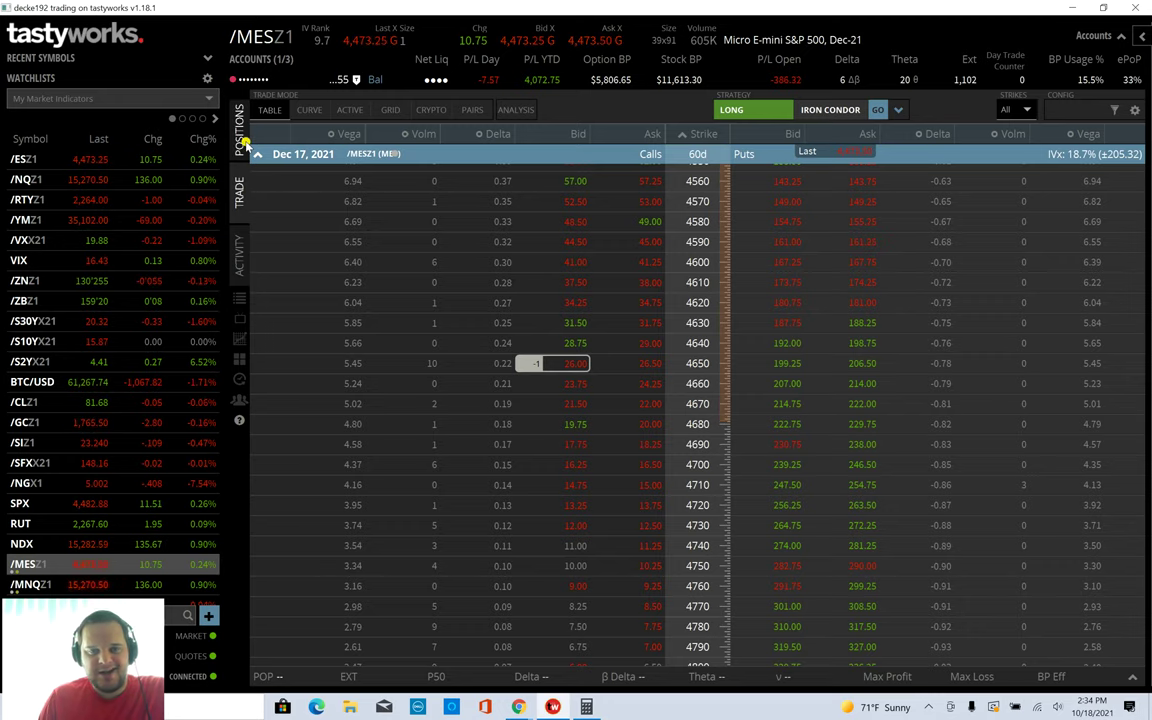
# Step: Expand the /MES position and select its Dec 17 short 4250 put and short 4650 call together
pyautogui.click(244, 142)
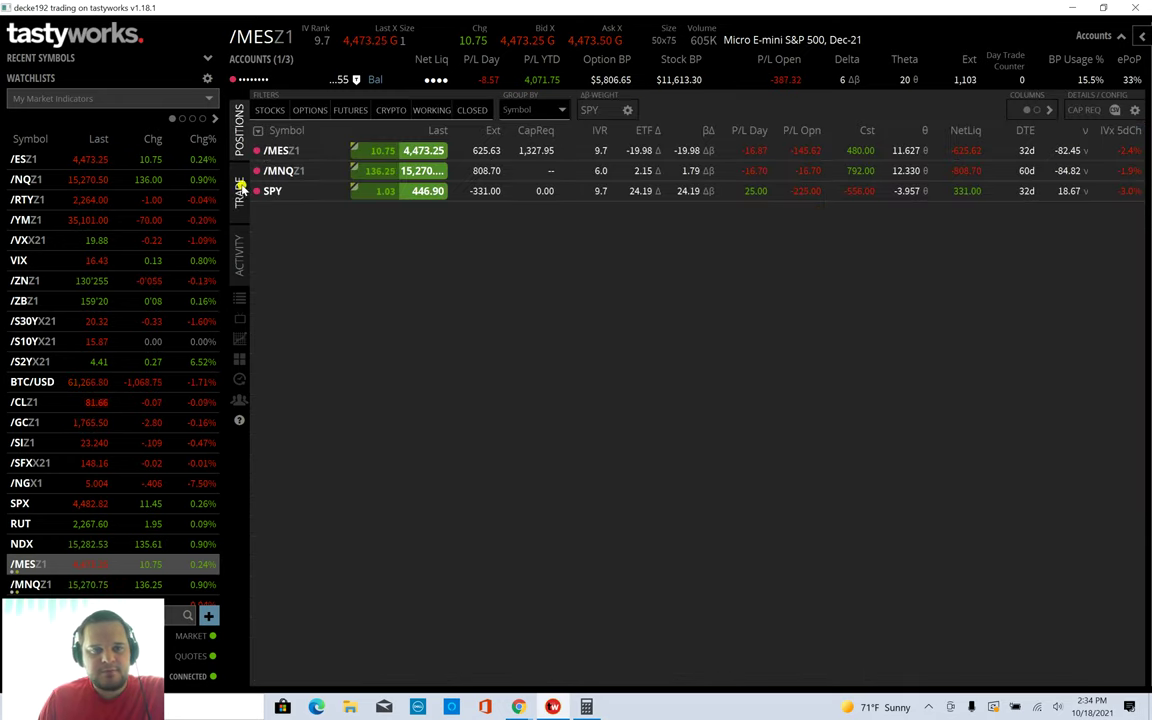
pyautogui.click(311, 155)
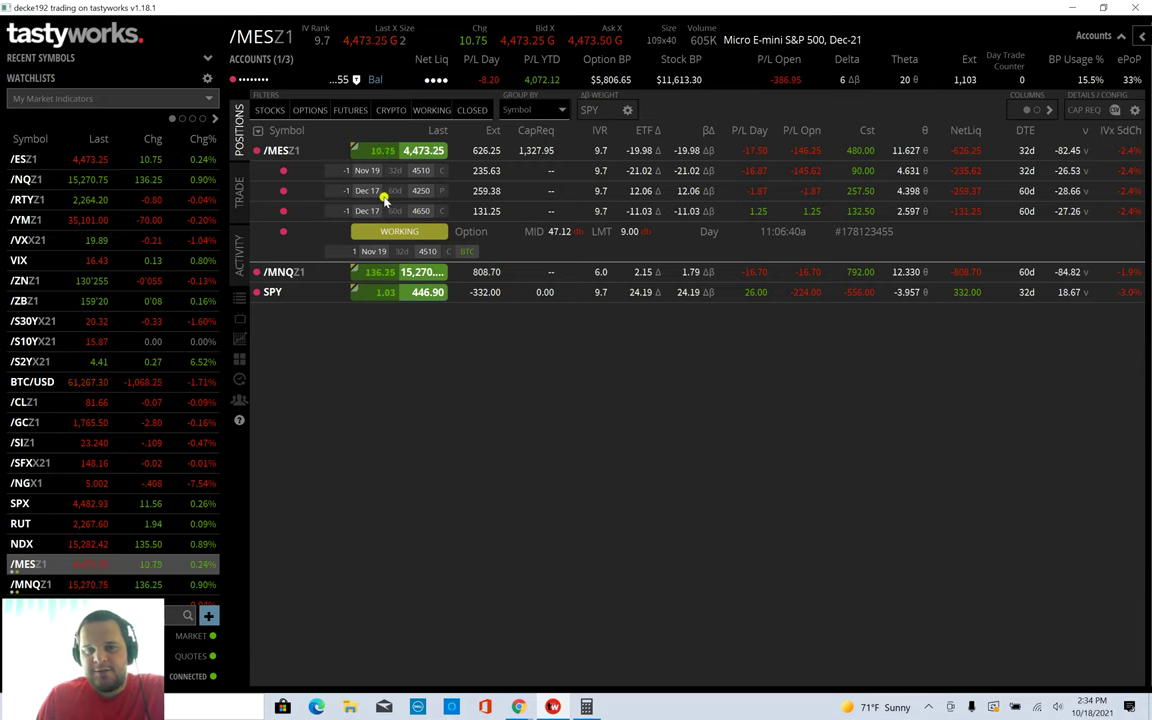
pyautogui.moveTo(388, 190); pyautogui.dragTo(390, 213)
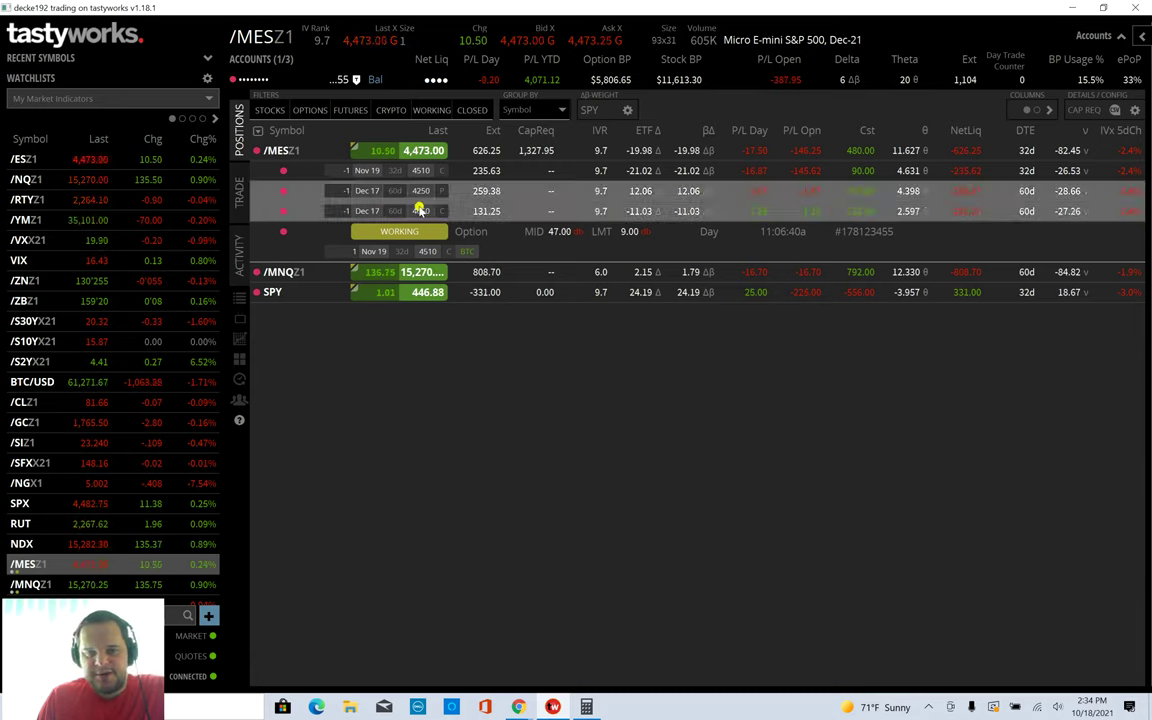
pyautogui.rightClick(424, 210)
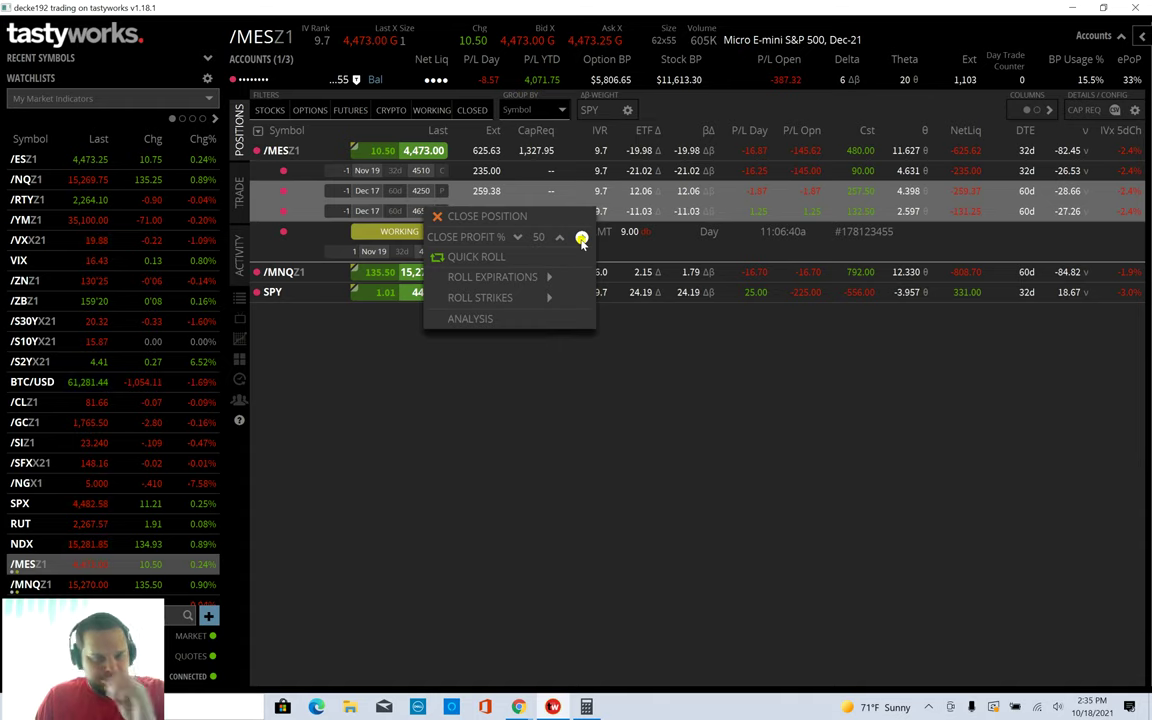
# Step: Reselect both Dec 17 strangle legs and generate a closing order at 50% profit
pyautogui.click(373, 192)
pyautogui.click(376, 191)
pyautogui.keyDown('shift'); pyautogui.click(380, 210); pyautogui.keyUp('shift')
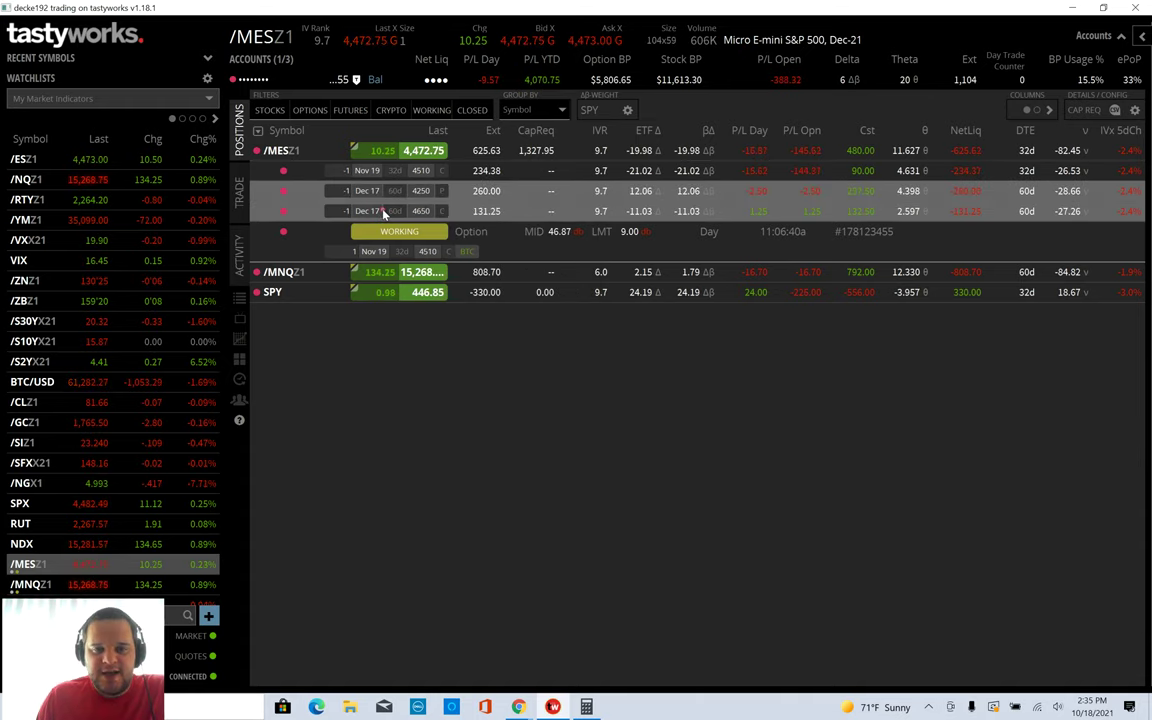
pyautogui.rightClick(383, 210)
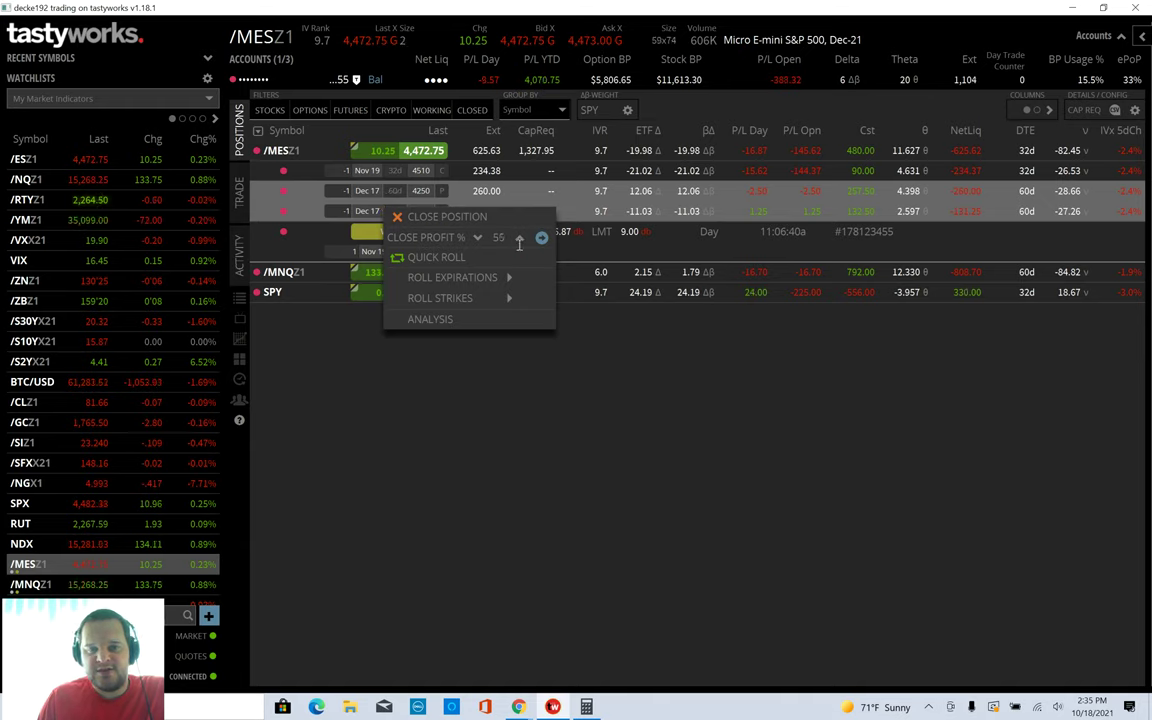
pyautogui.click(478, 237)
pyautogui.click(519, 238)
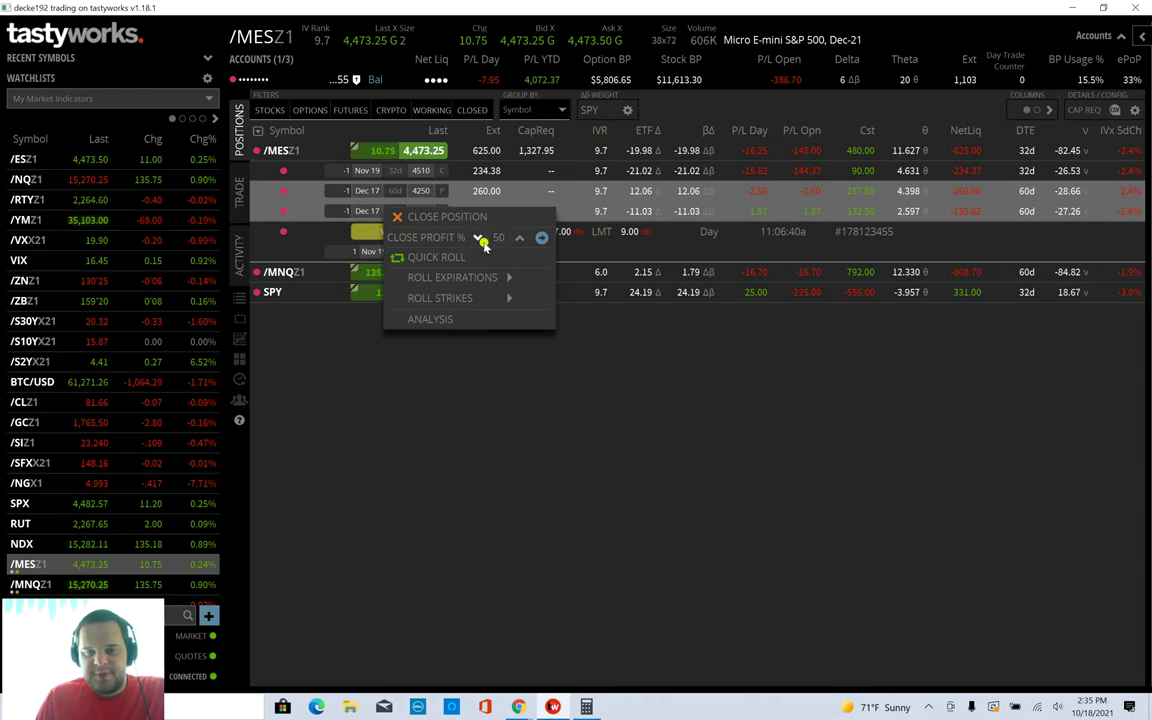
pyautogui.click(541, 237)
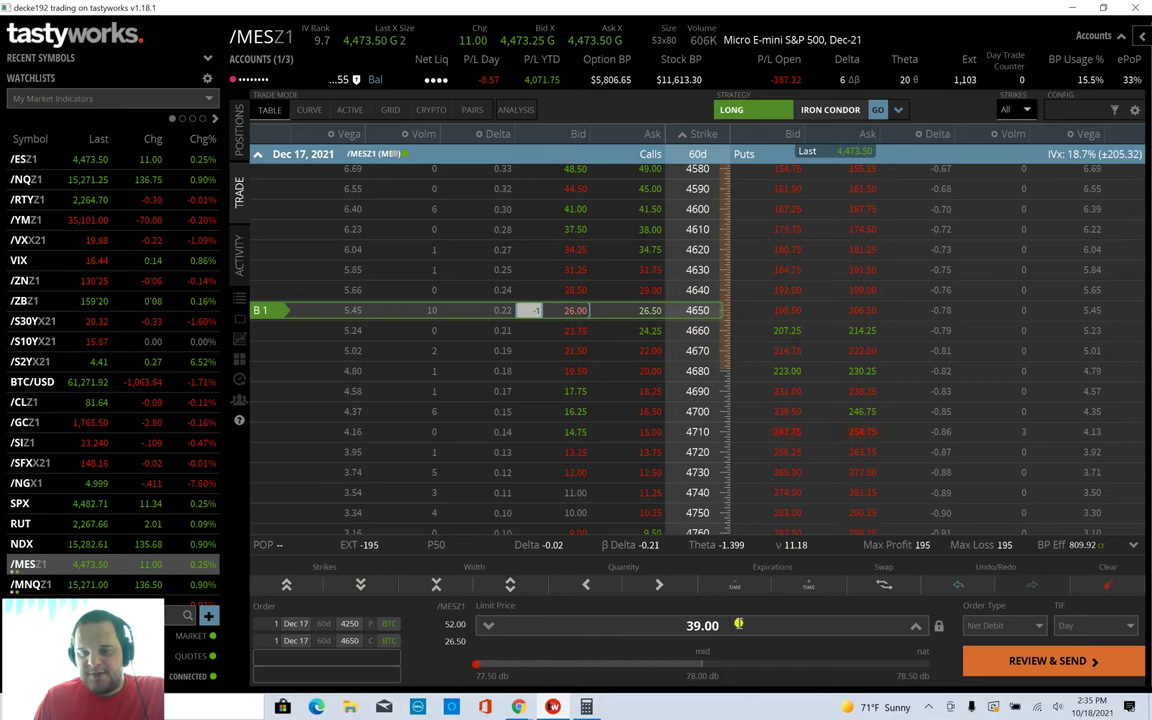
# Step: Try a 39.12 limit price on the closing strangle order and set it back to 39.00
pyautogui.click(239, 128)
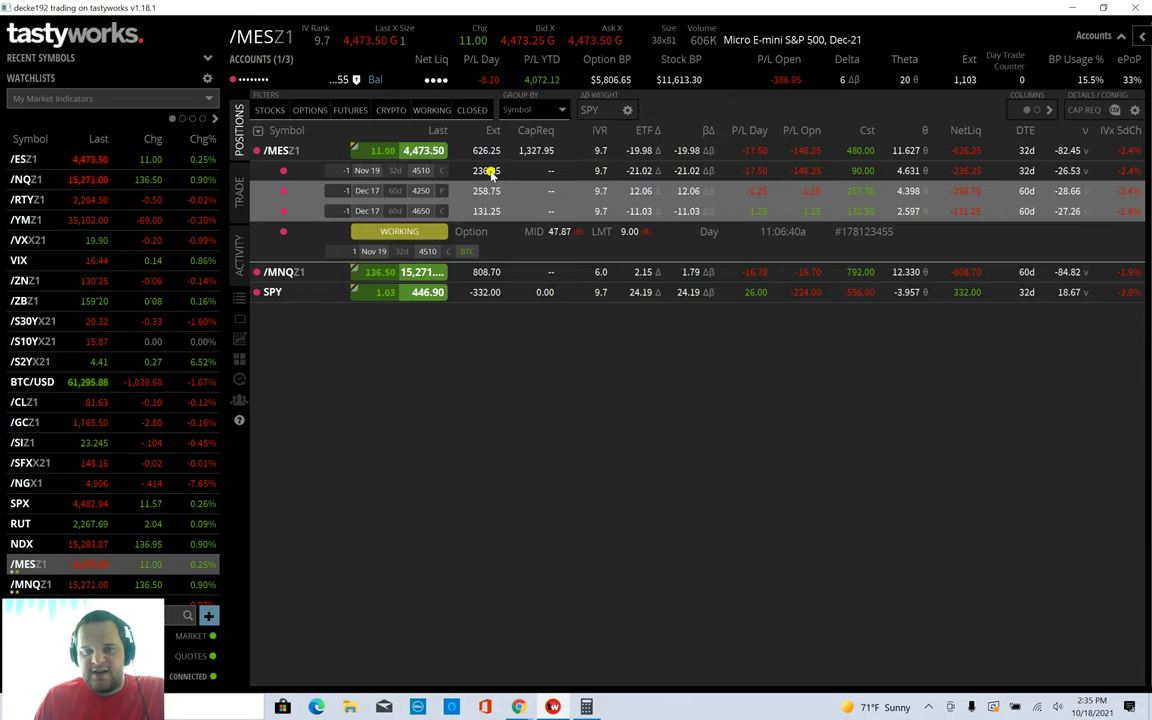
pyautogui.click(240, 200)
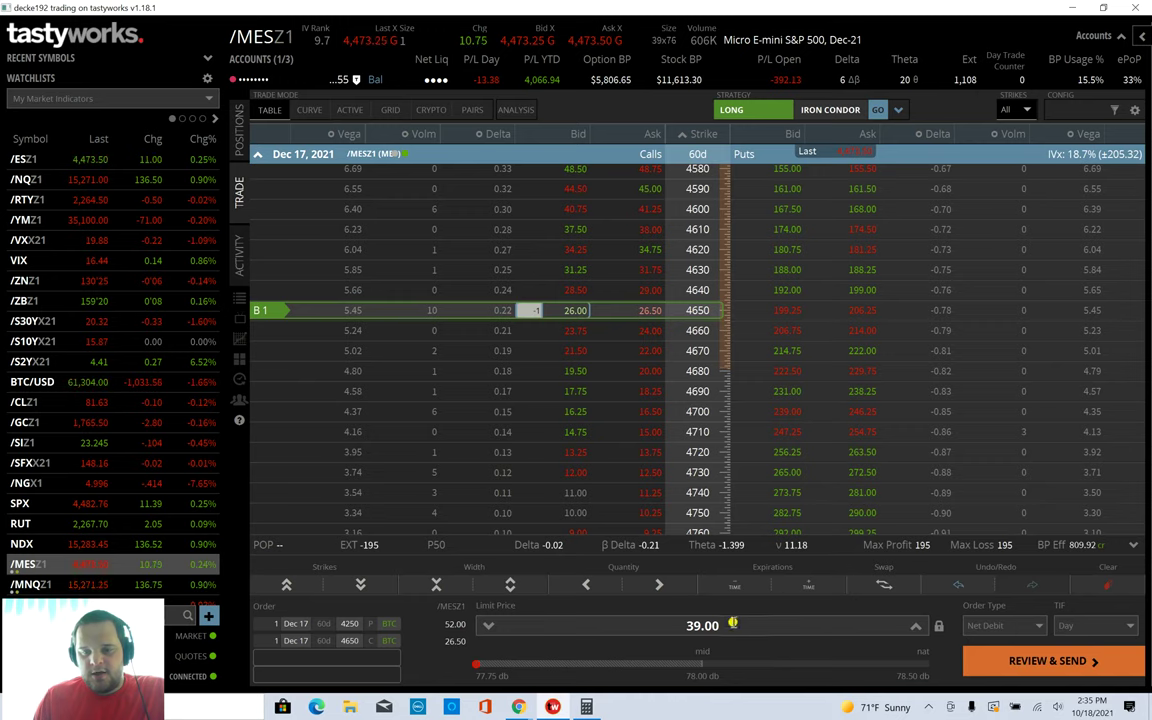
pyautogui.click(681, 623)
pyautogui.press('BackSpace')
pyautogui.press('BackSpace')
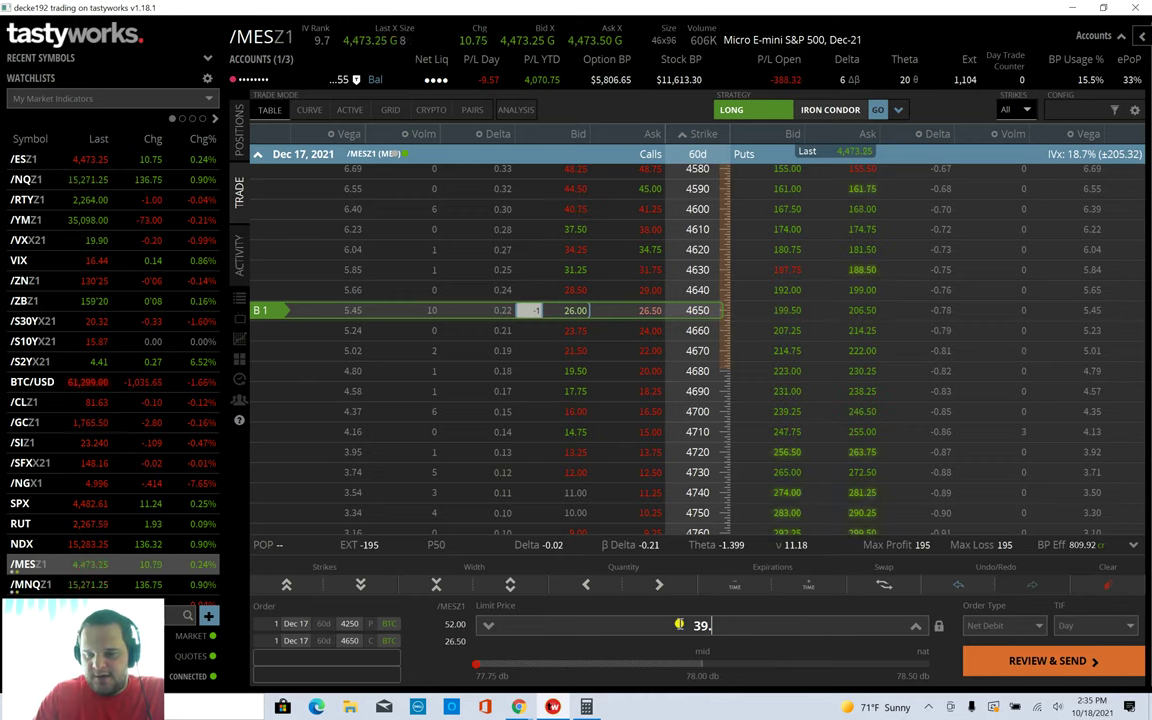
pyautogui.write('12')
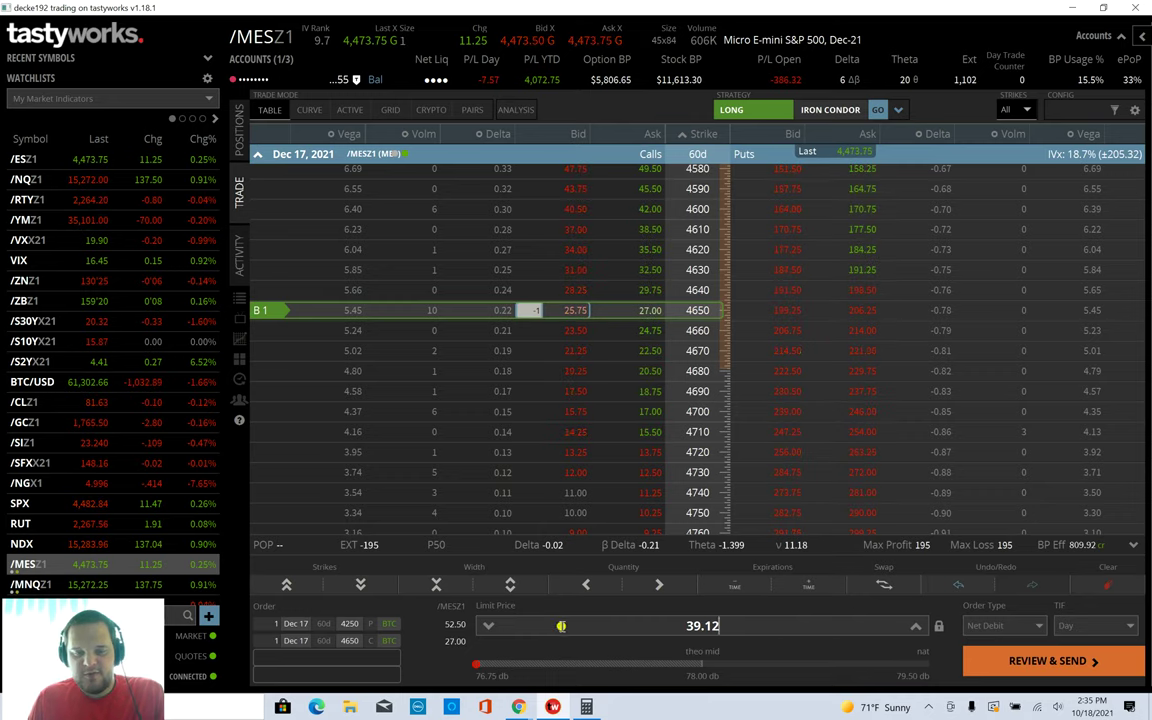
pyautogui.click(489, 626)
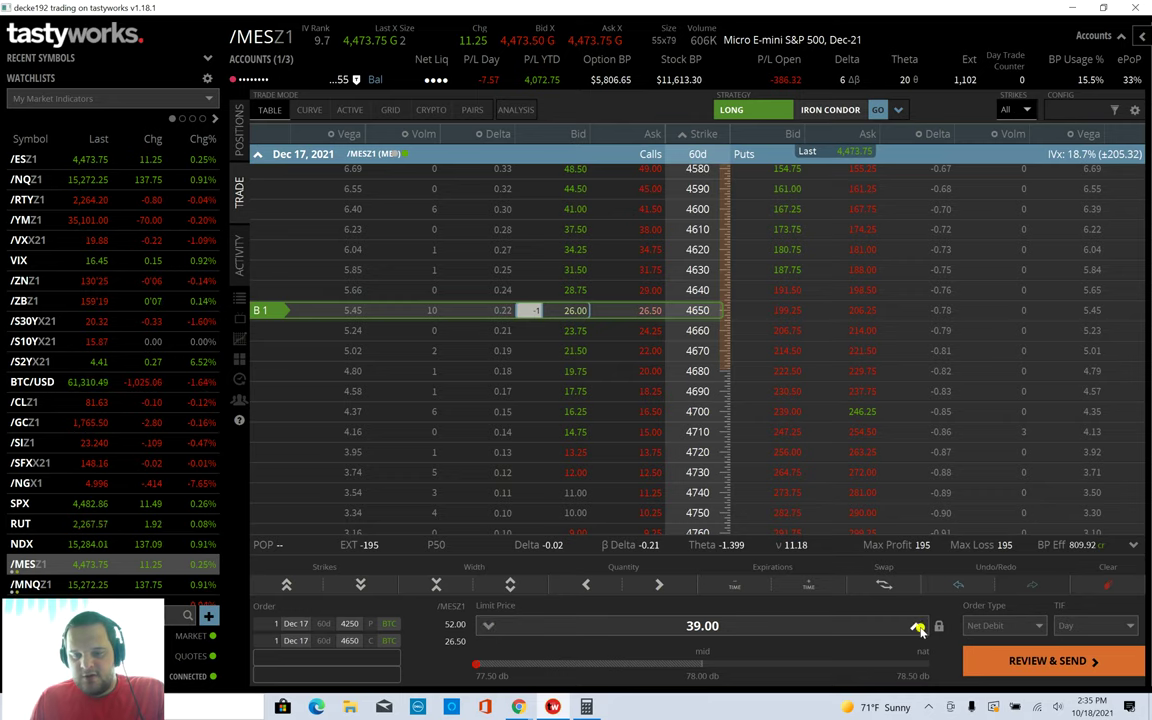
pyautogui.click(916, 627)
pyautogui.click(489, 626)
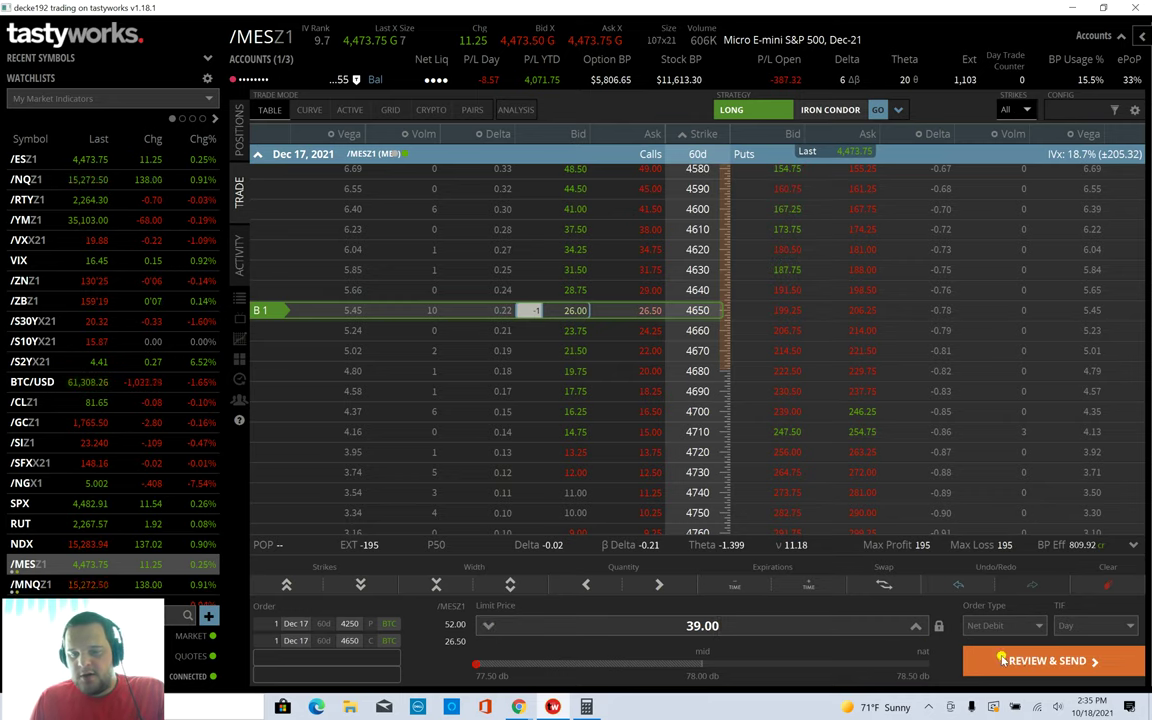
# Step: Review the buy-to-close strangle order at 39.00 net debit, return to edit it once, and send it
pyautogui.click(1055, 661)
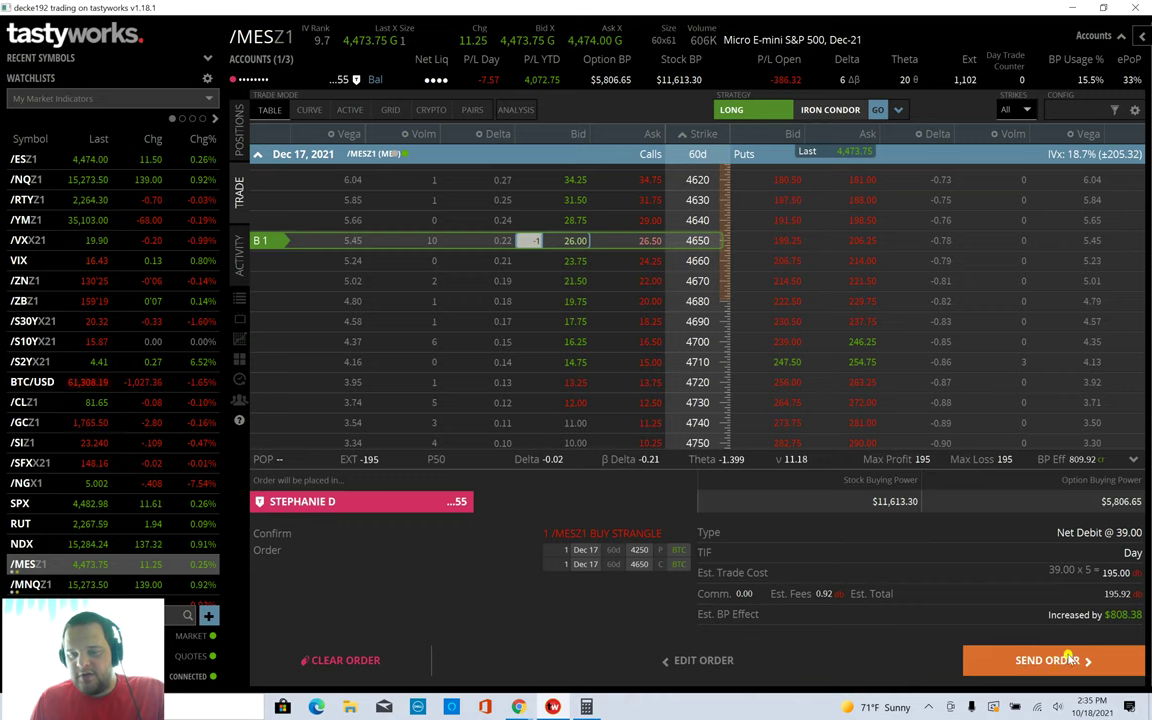
pyautogui.click(700, 662)
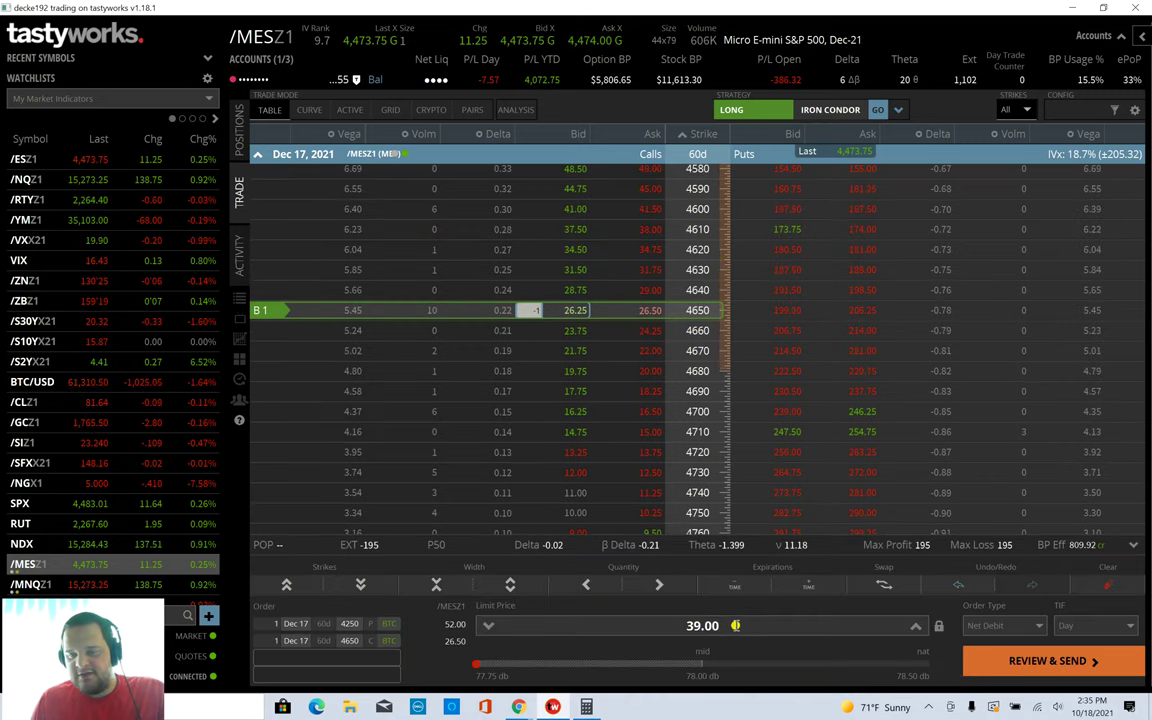
pyautogui.click(1060, 661)
pyautogui.click(1060, 662)
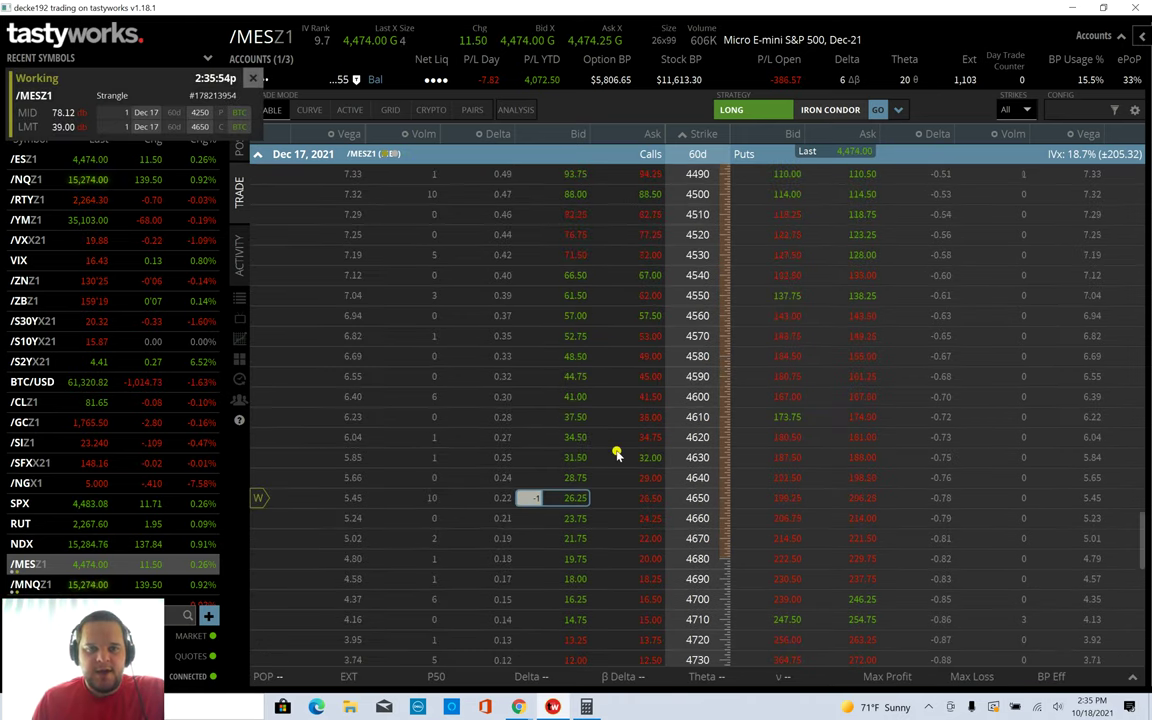
# Step: Check the closing order's working markers in the /MES chain and its entry among the open positions
pyautogui.scroll(5, 617, 454)
pyautogui.scroll(2, 617, 454)
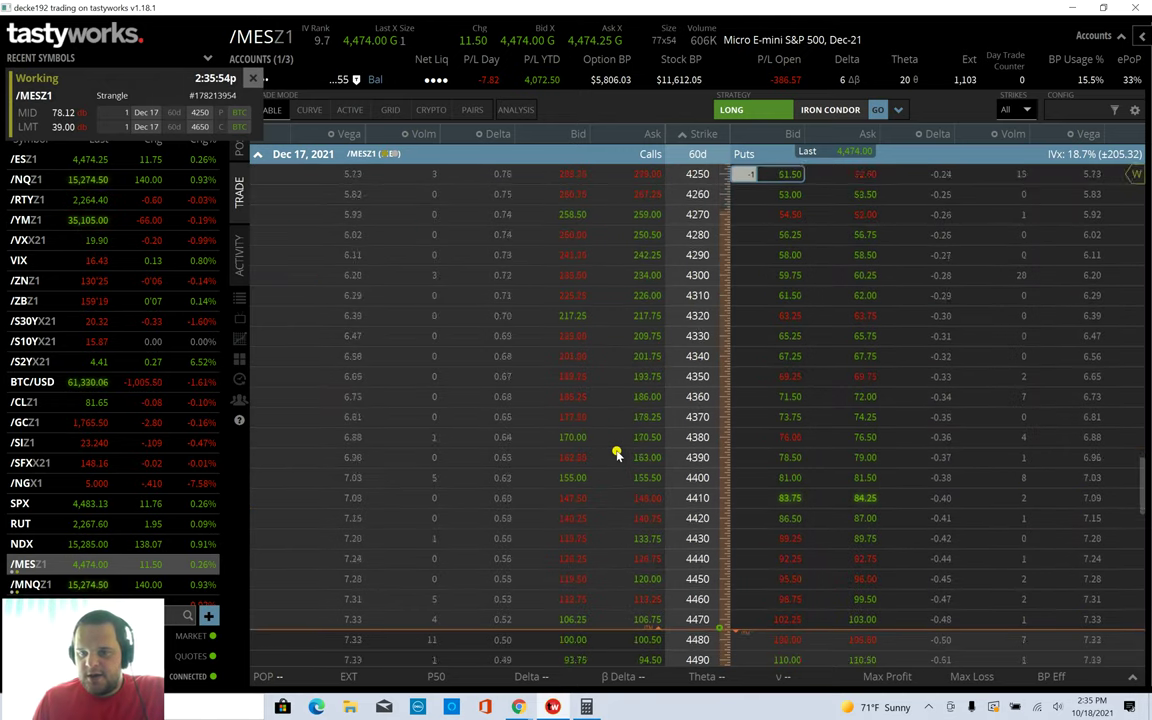
pyautogui.click(239, 130)
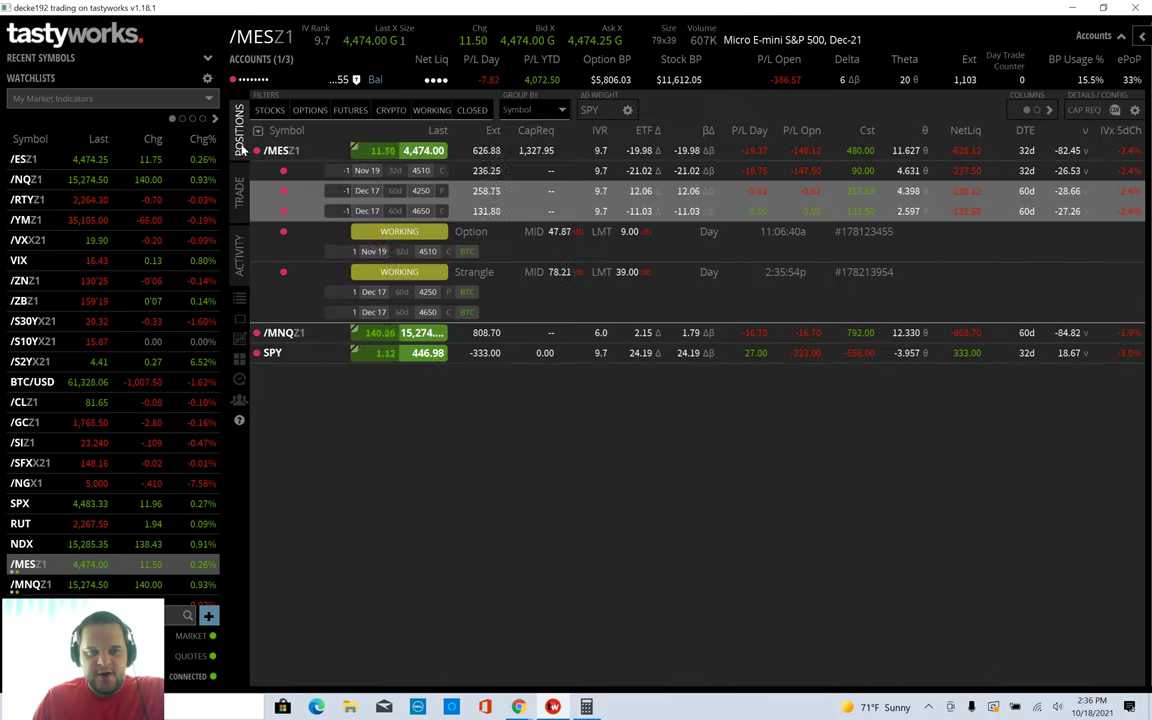
# Step: Clear the strangle leg selection and examine the short 4250 put and 4650 call strikes and deltas in the Dec 17 chain
pyautogui.click(398, 210)
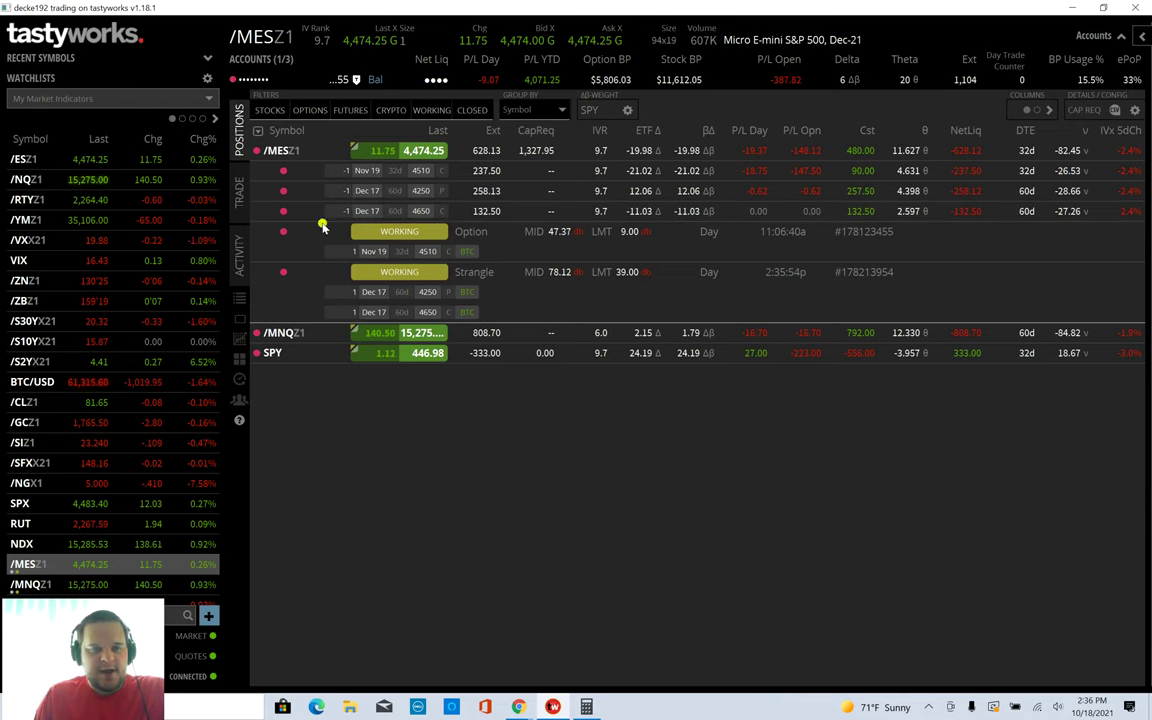
pyautogui.click(242, 198)
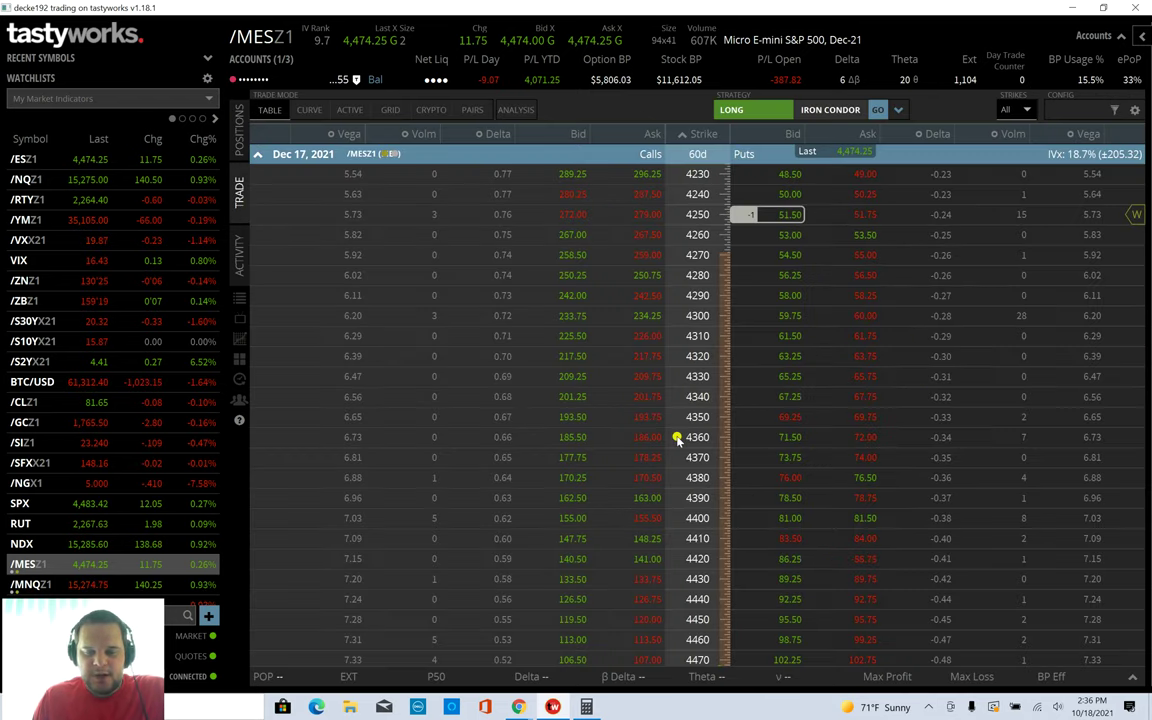
pyautogui.scroll(-3, 677, 440)
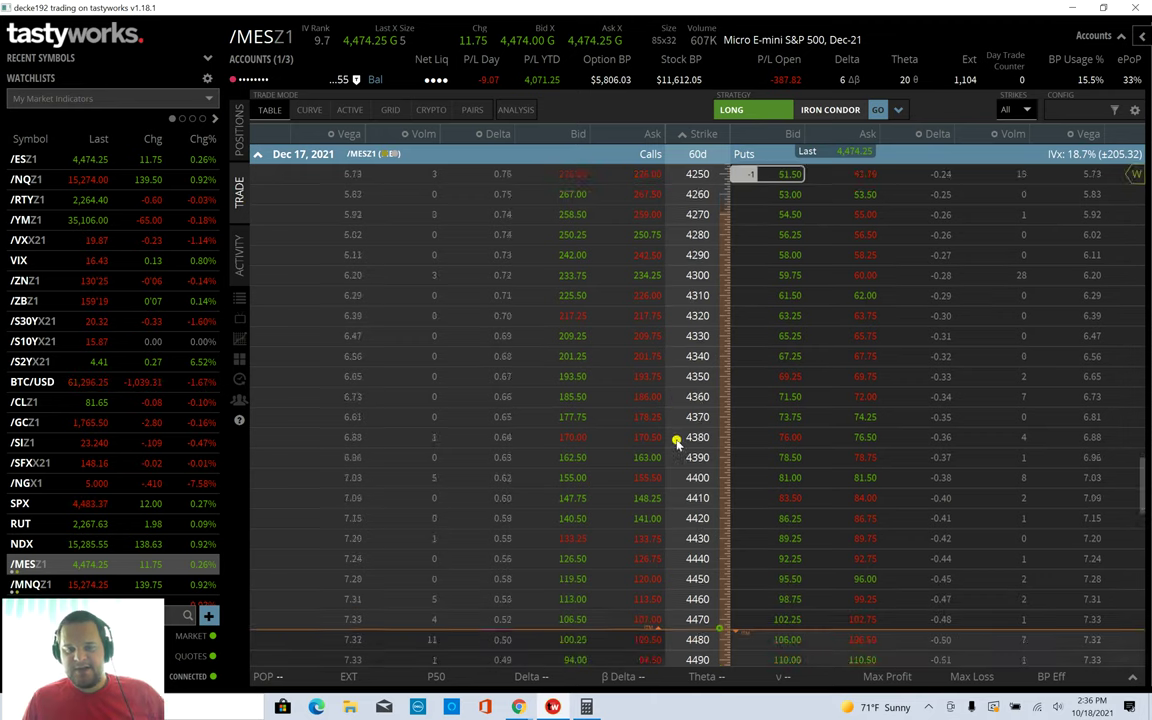
pyautogui.scroll(-2, 677, 440)
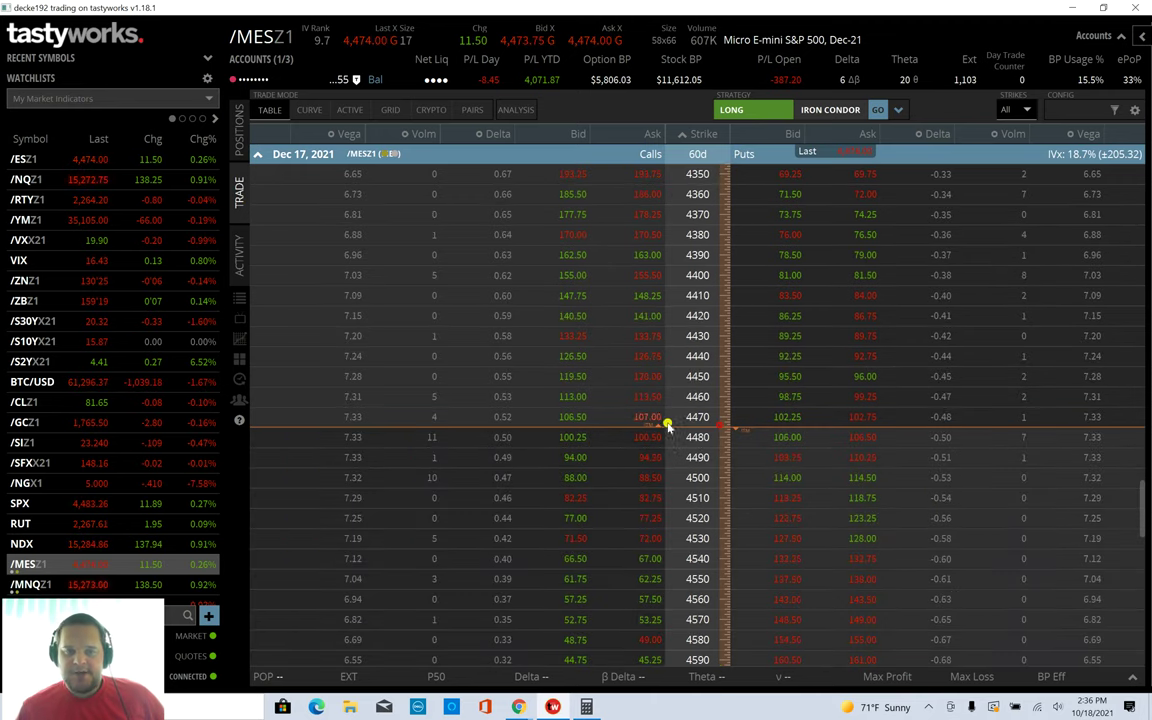
pyautogui.scroll(-3, 733, 457)
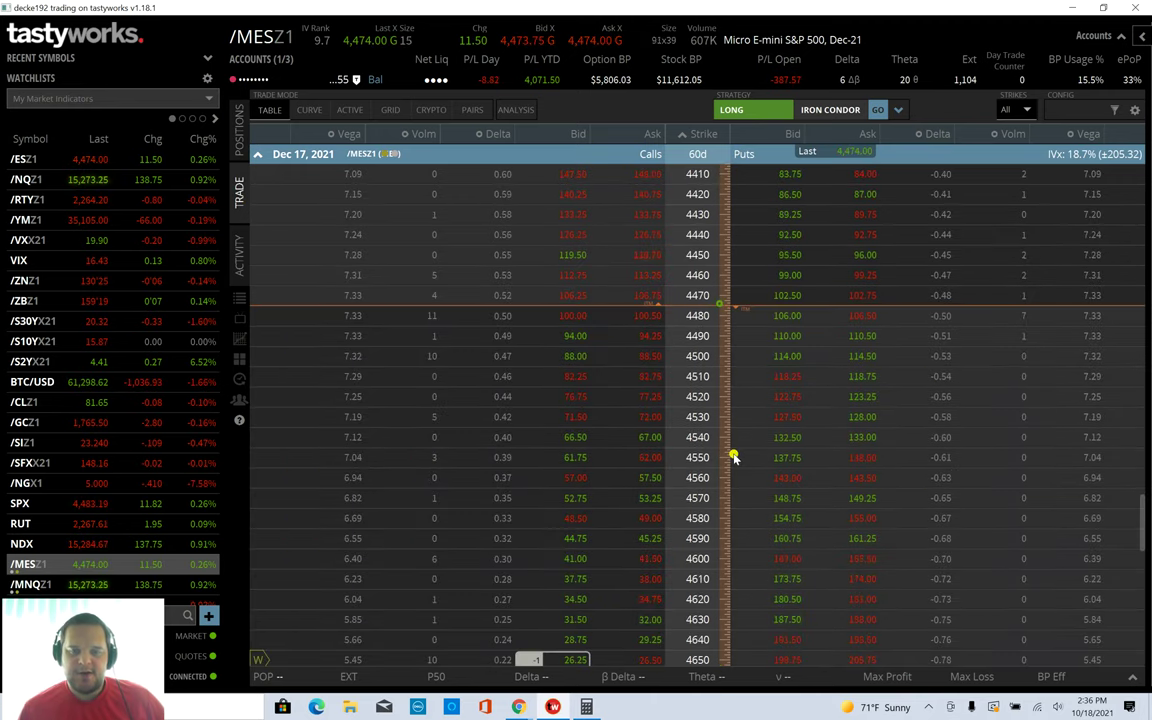
pyautogui.scroll(-2, 727, 517)
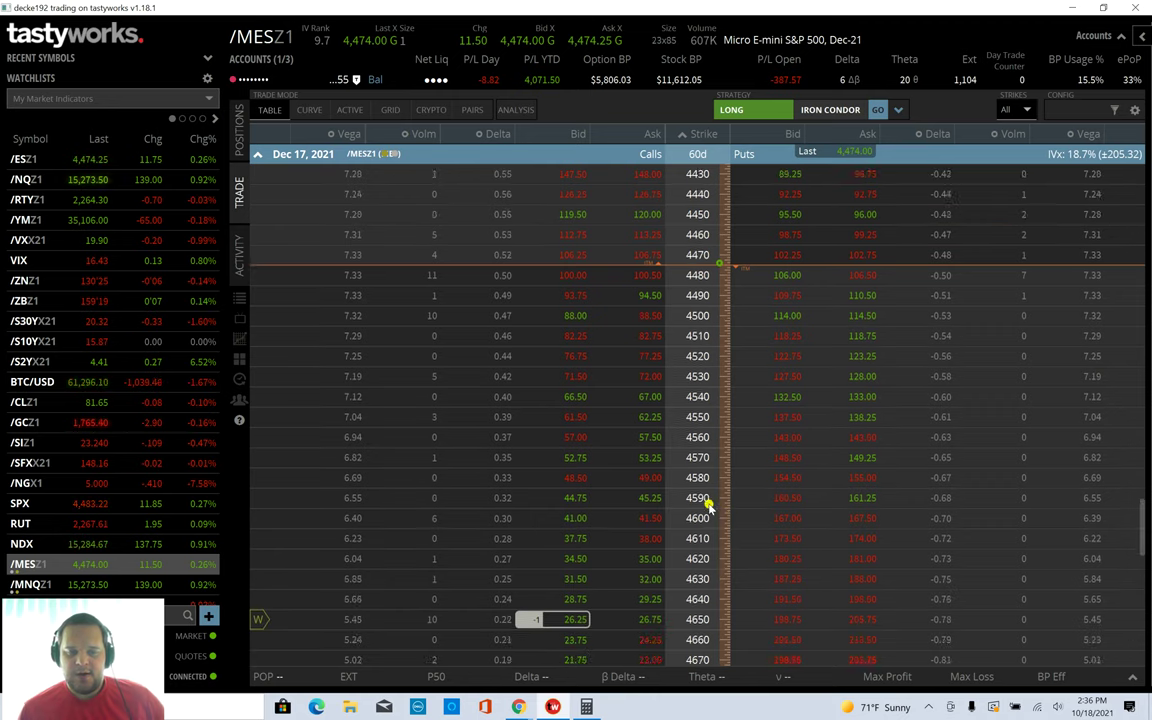
pyautogui.scroll(10, 730, 507)
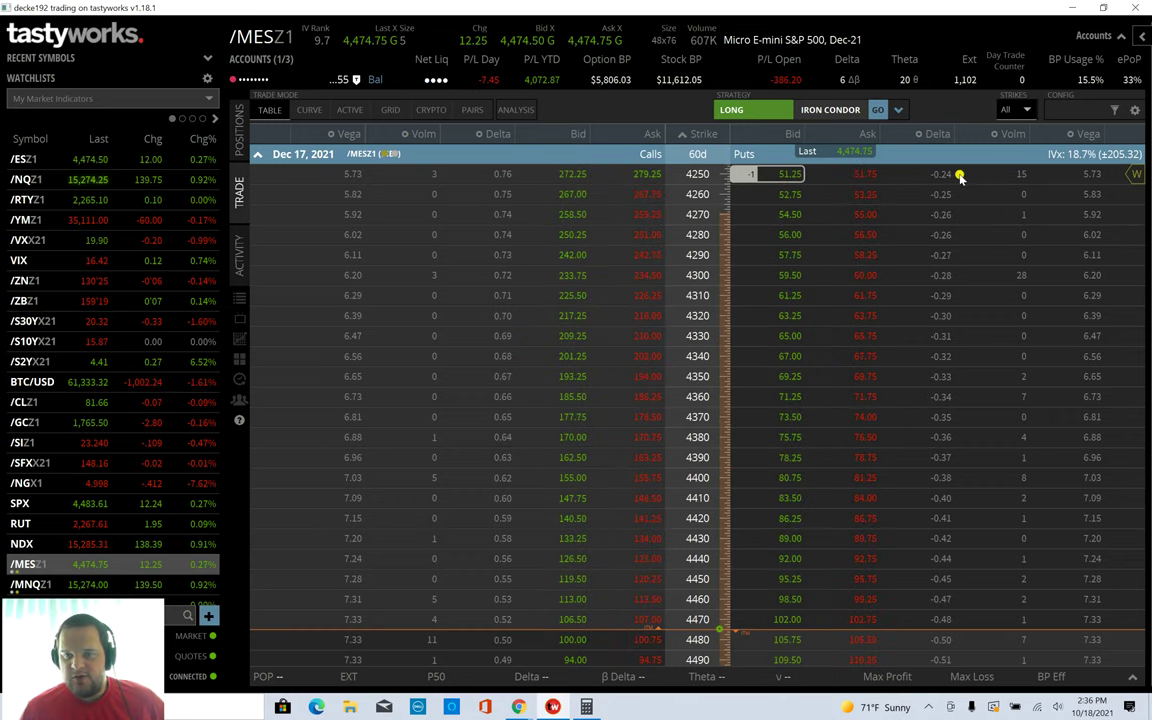
pyautogui.scroll(-1, 865, 262)
pyautogui.scroll(-9, 764, 386)
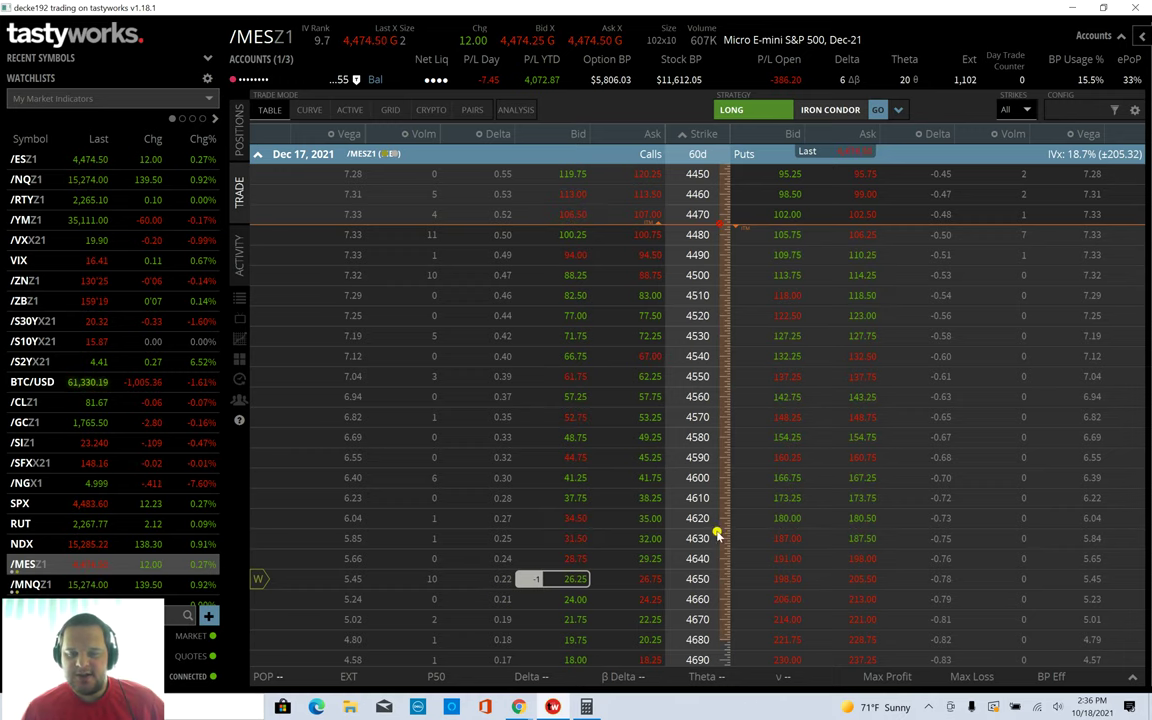
pyautogui.scroll(2, 724, 530)
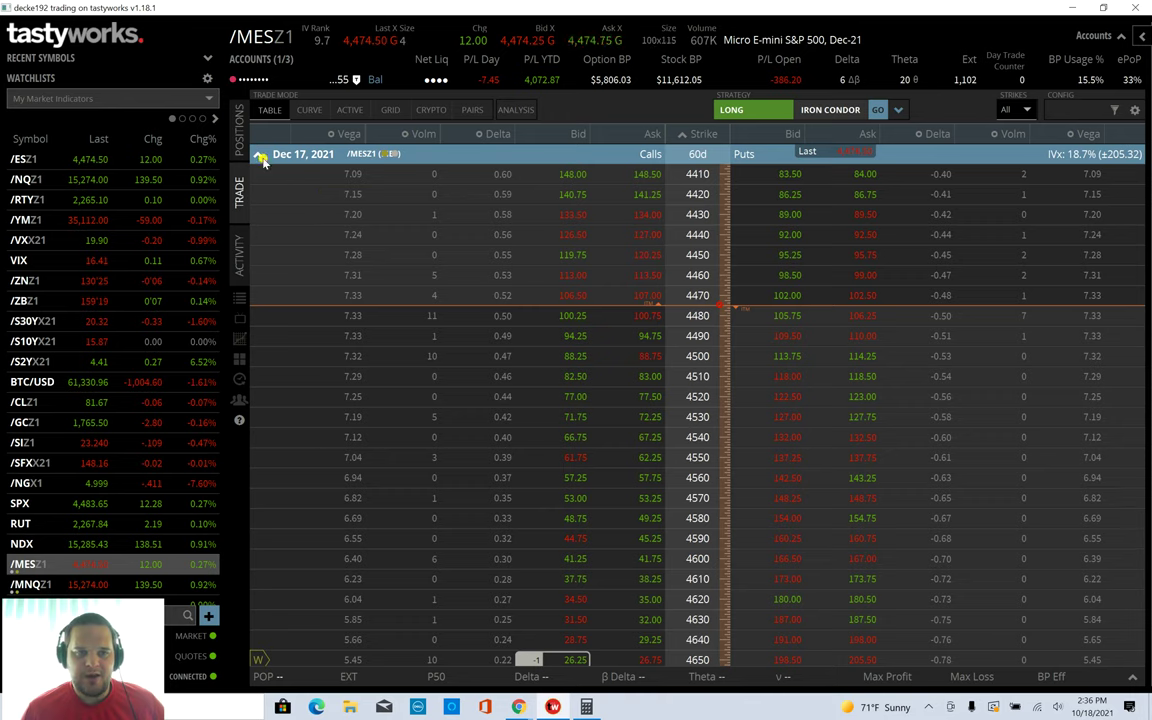
# Step: Cancel the working order on the Nov 19 4510 call and send a buy-to-close order for it at a 47.50 limit
pyautogui.click(238, 146)
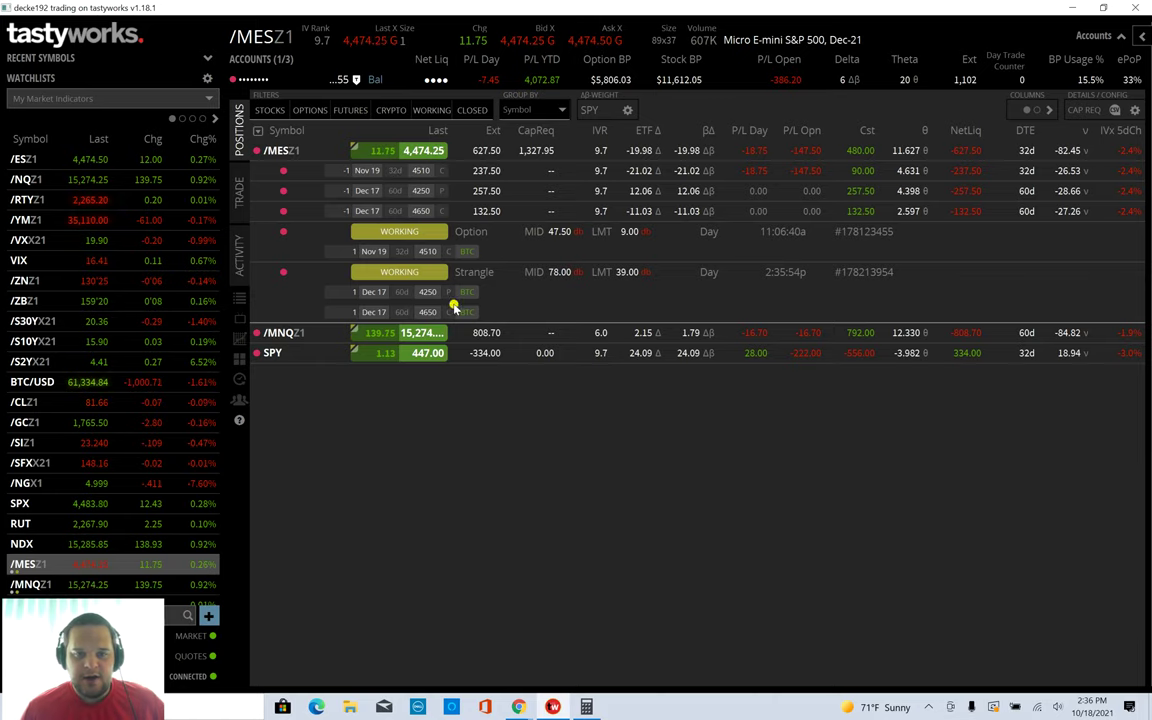
pyautogui.click(437, 232)
pyautogui.click(383, 268)
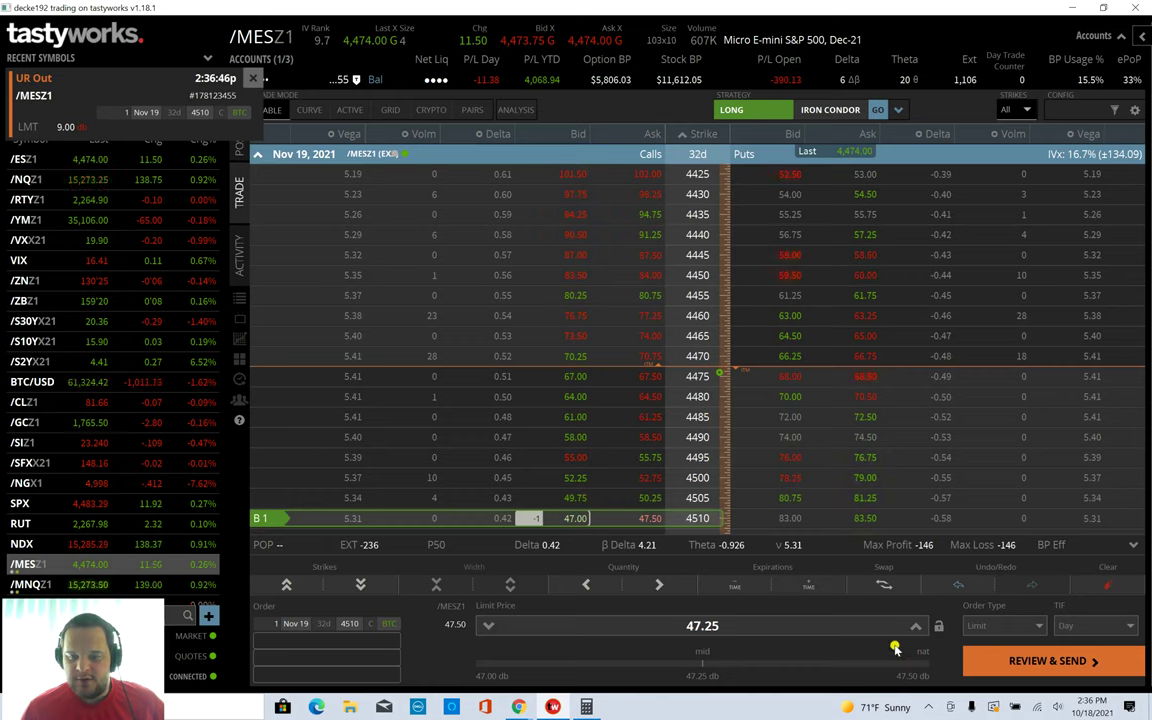
pyautogui.click(915, 627)
pyautogui.click(1015, 662)
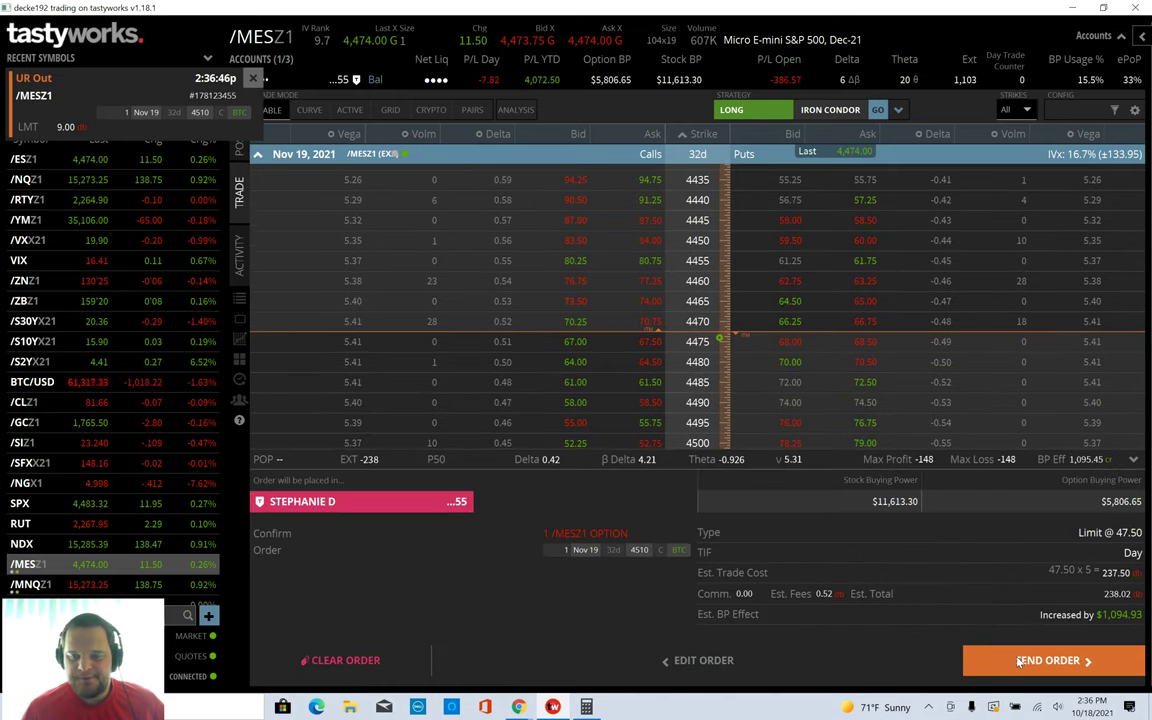
pyautogui.click(1020, 661)
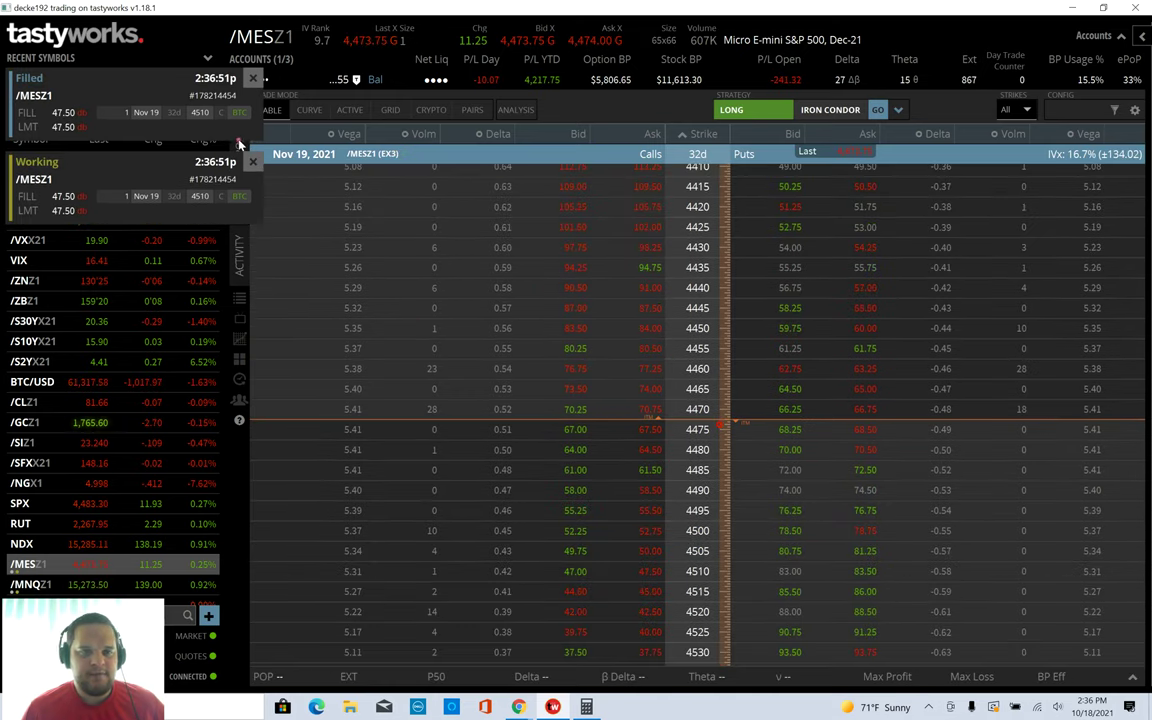
# Step: Compare the /MES total and leg deltas in the open positions, briefly collapsing the group and sorting by ETF delta
pyautogui.click(239, 147)
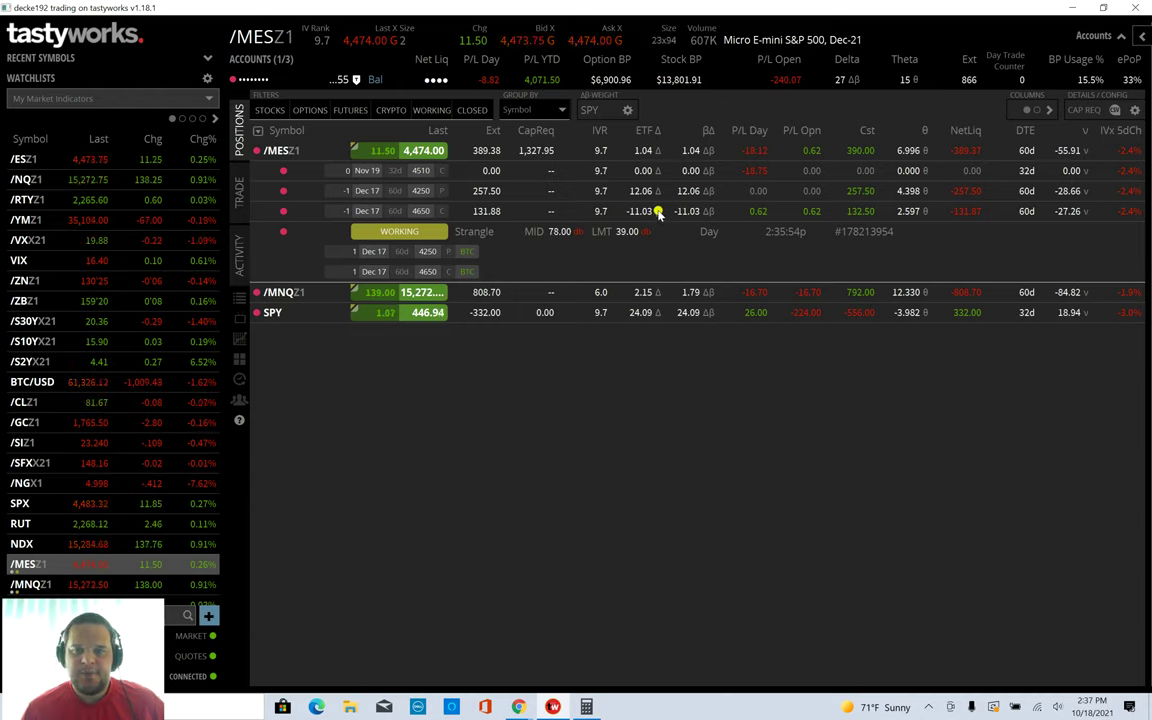
pyautogui.click(660, 151)
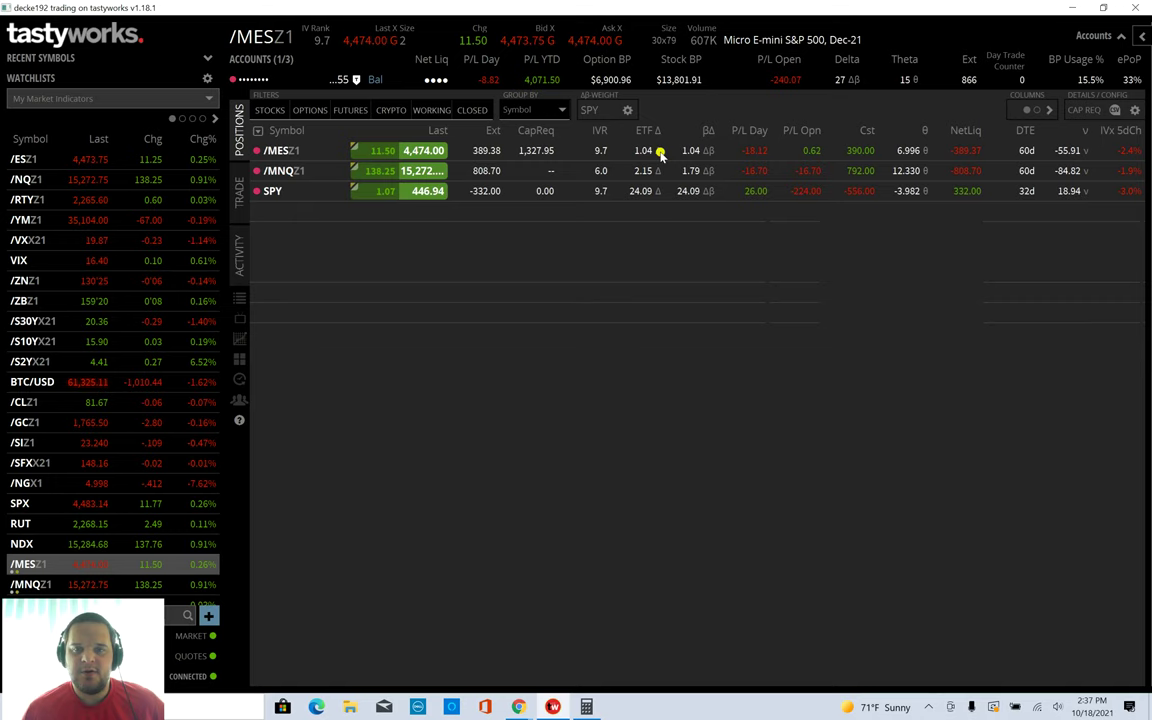
pyautogui.click(659, 152)
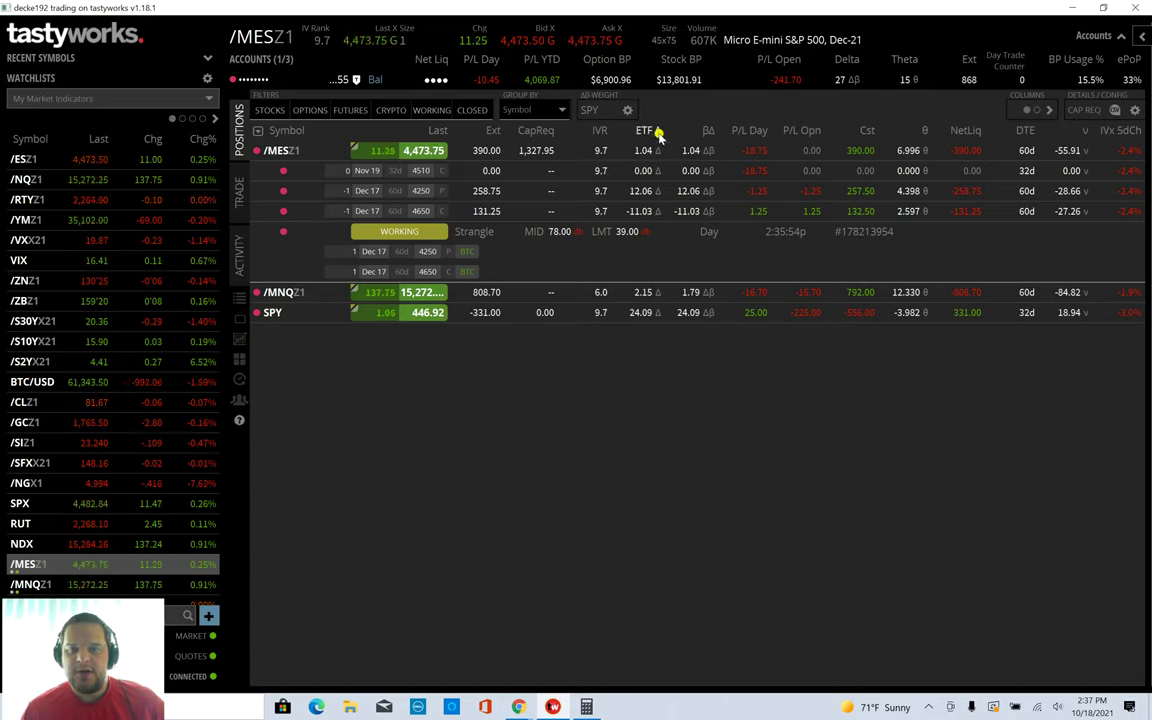
pyautogui.click(657, 132)
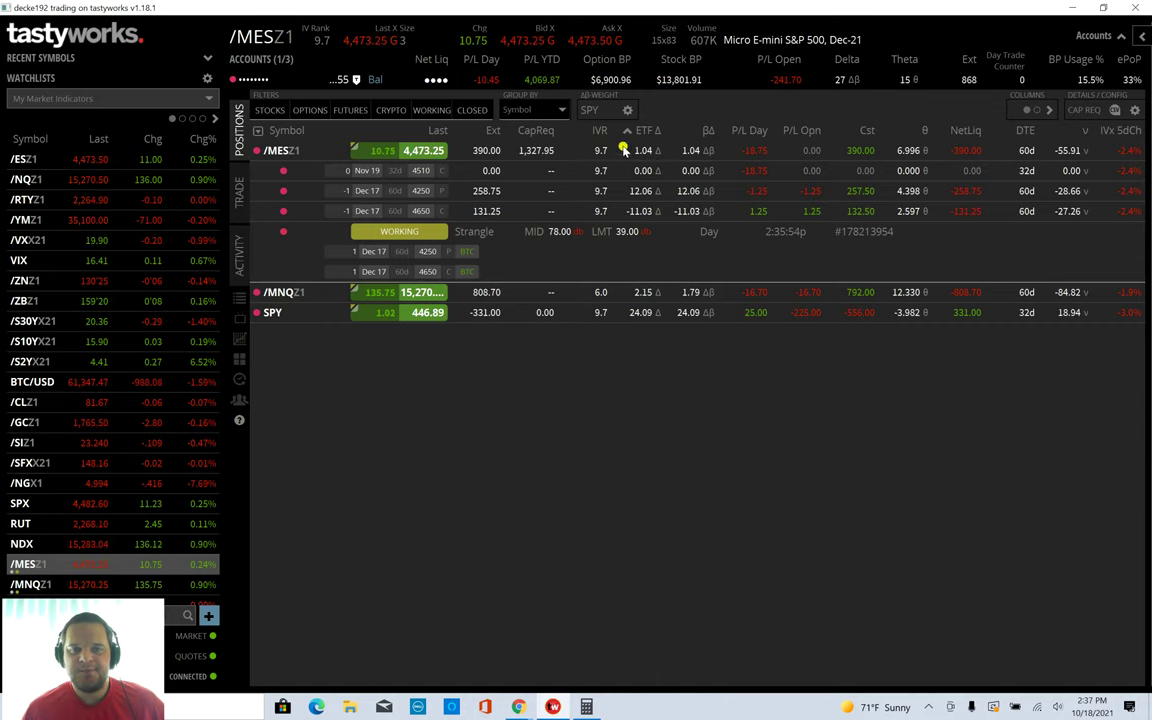
pyautogui.click(625, 134)
pyautogui.click(630, 134)
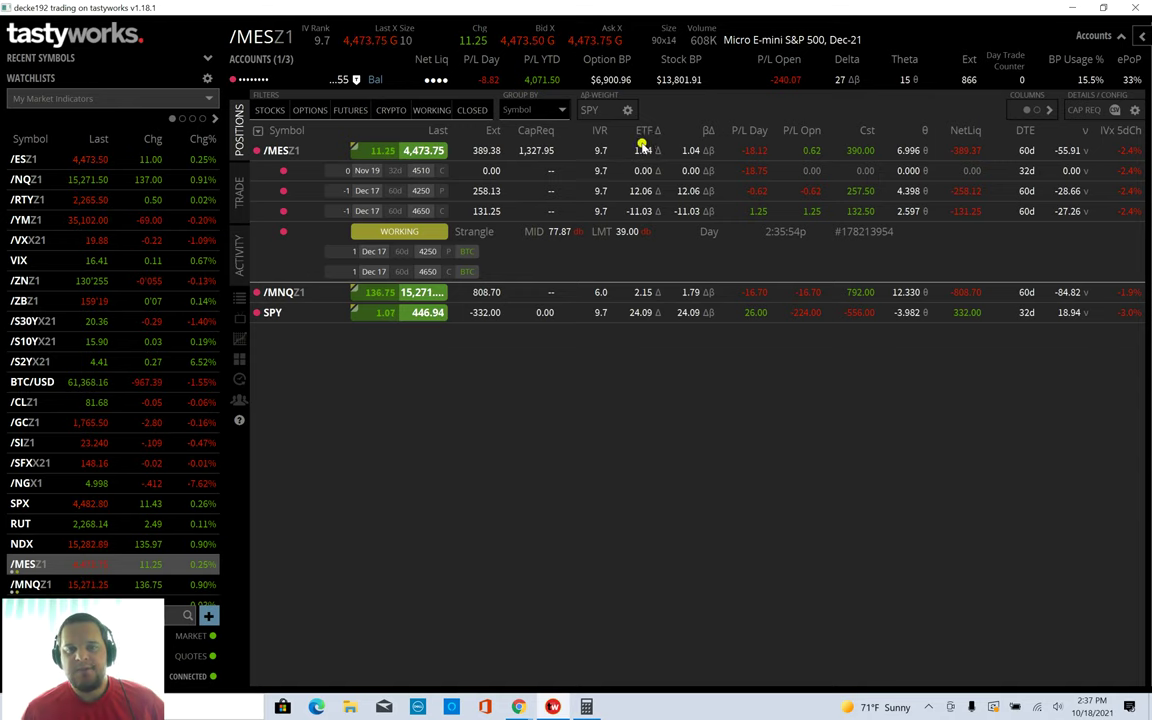
# Step: Look through the Nov 19 /MES call strikes and deltas, comparing them with the open positions
pyautogui.click(240, 190)
pyautogui.scroll(-3, 789, 411)
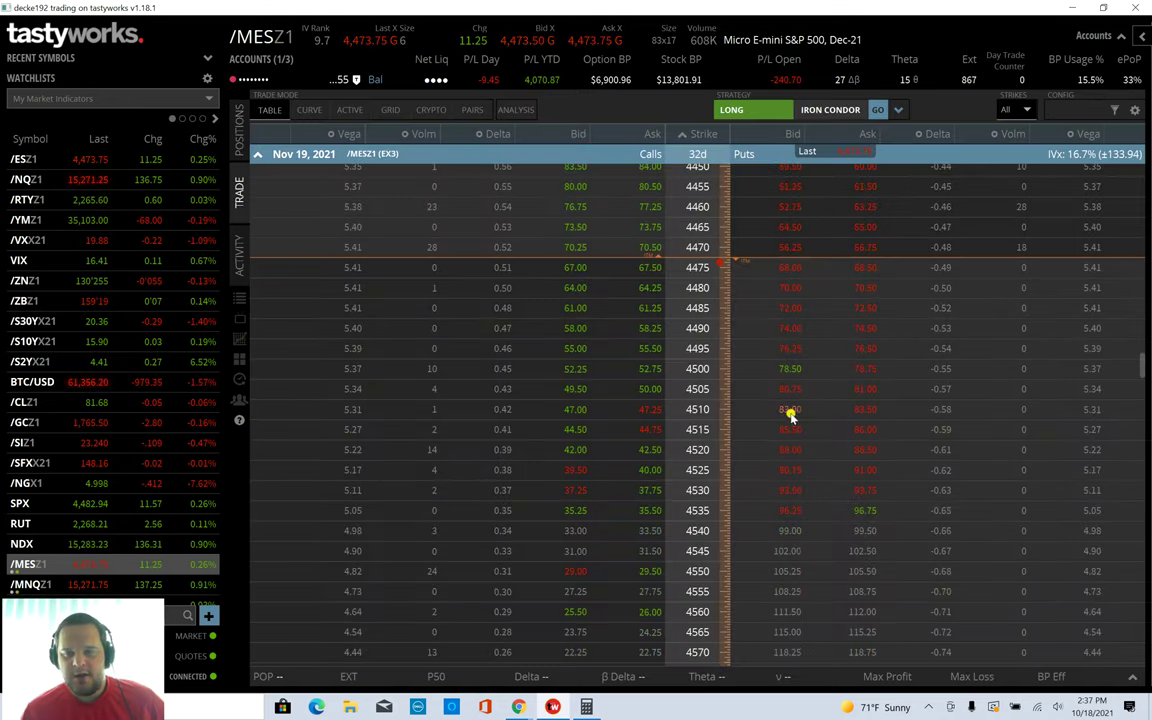
pyautogui.click(239, 128)
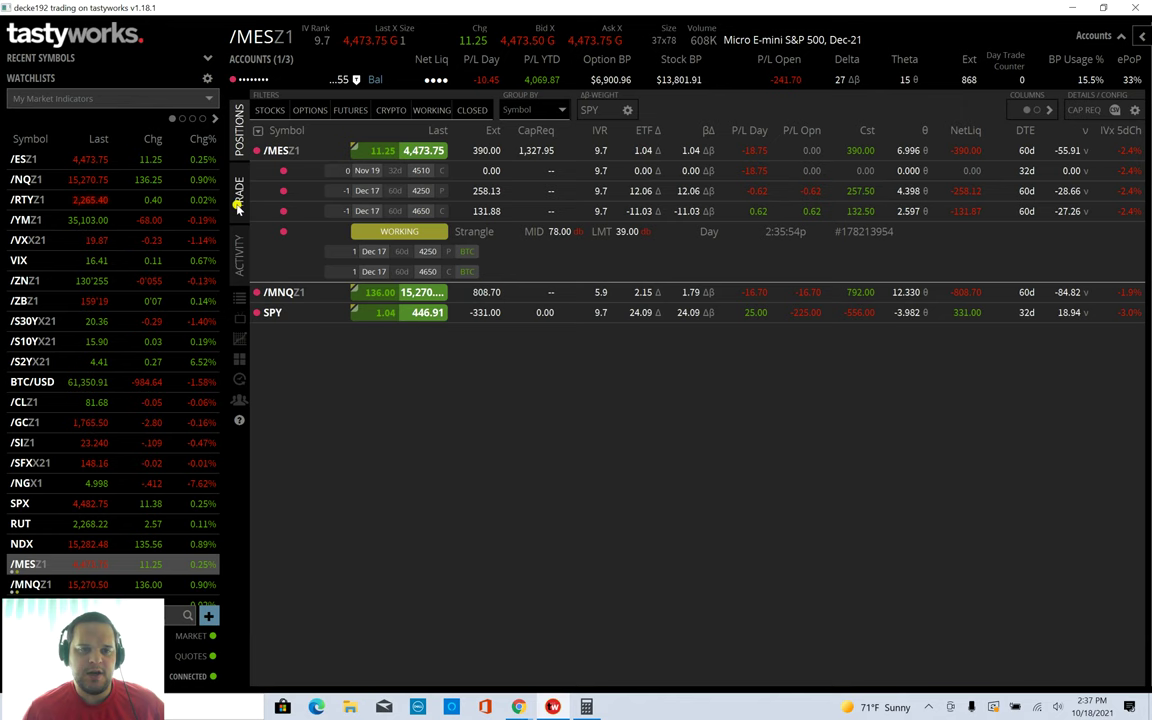
pyautogui.click(239, 195)
pyautogui.scroll(-2, 699, 309)
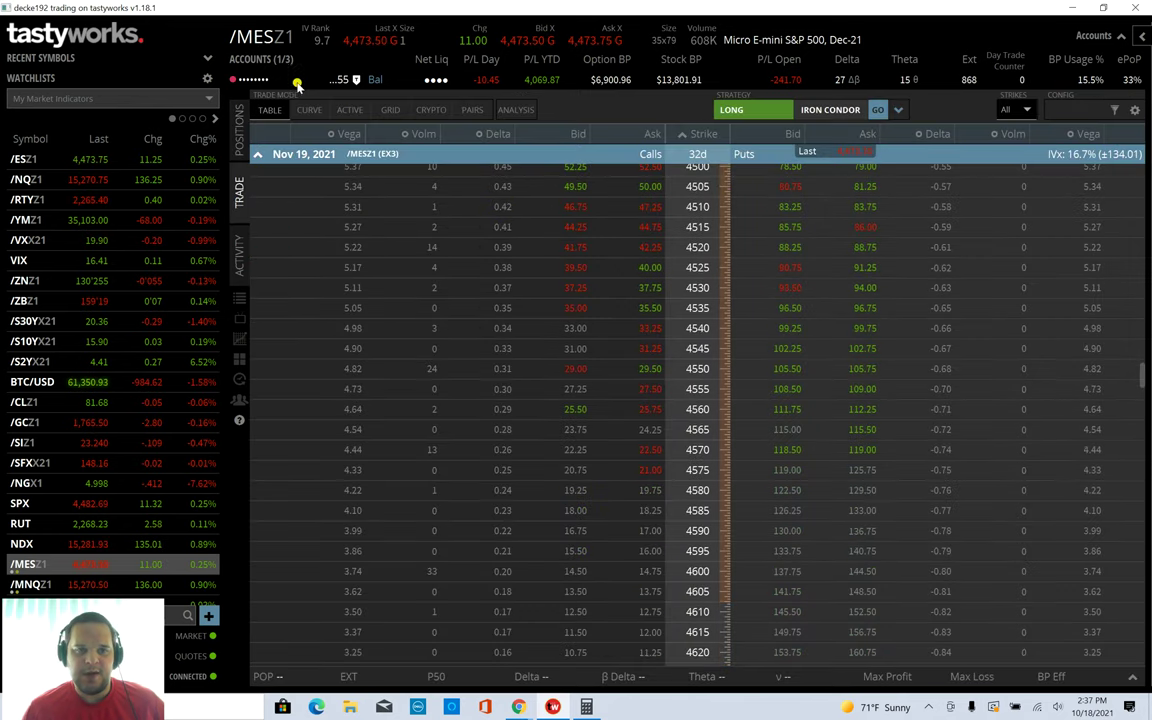
pyautogui.scroll(-3, 501, 368)
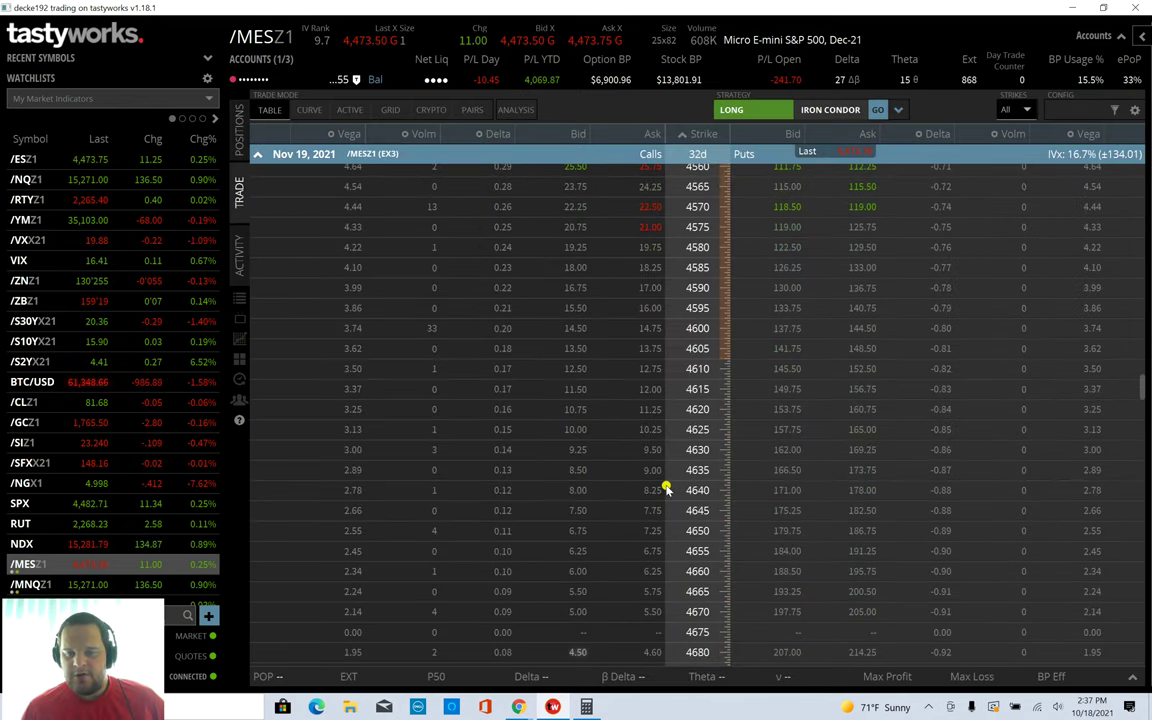
pyautogui.scroll(1, 665, 488)
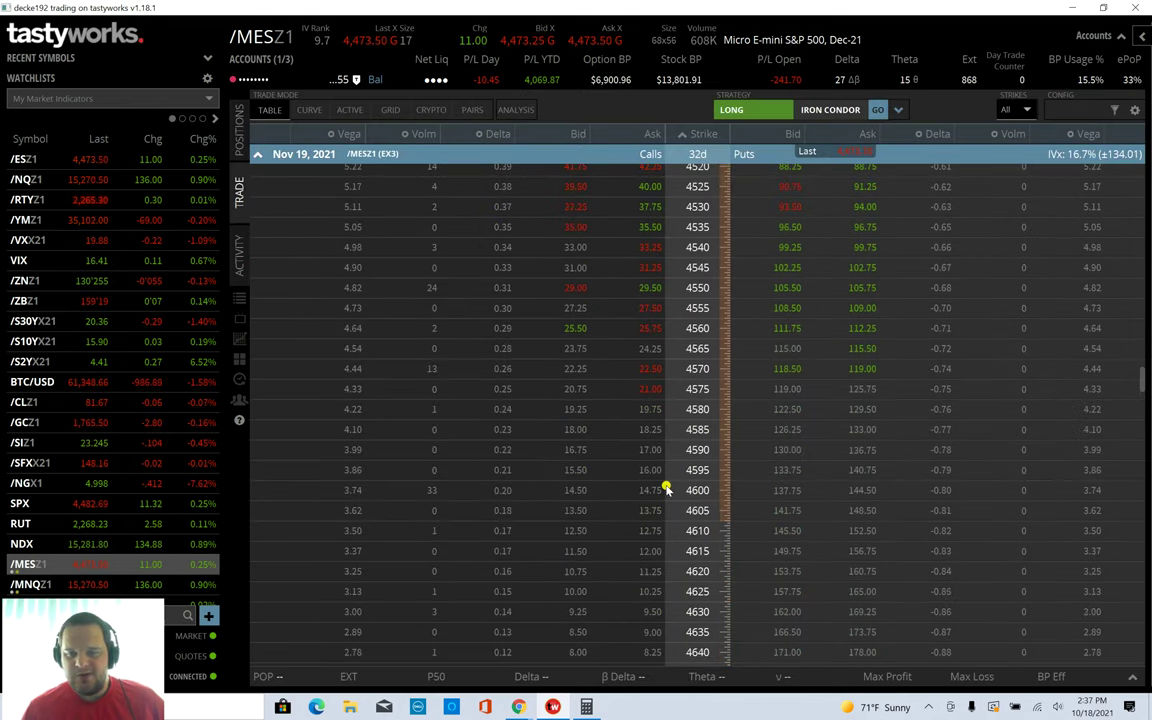
# Step: Collapse the Nov 19 expiration and examine the deltas around the short 4250 put and 4650 call in the Dec 17 chain
pyautogui.click(468, 157)
pyautogui.scroll(-1, 580, 336)
pyautogui.scroll(-20, 580, 336)
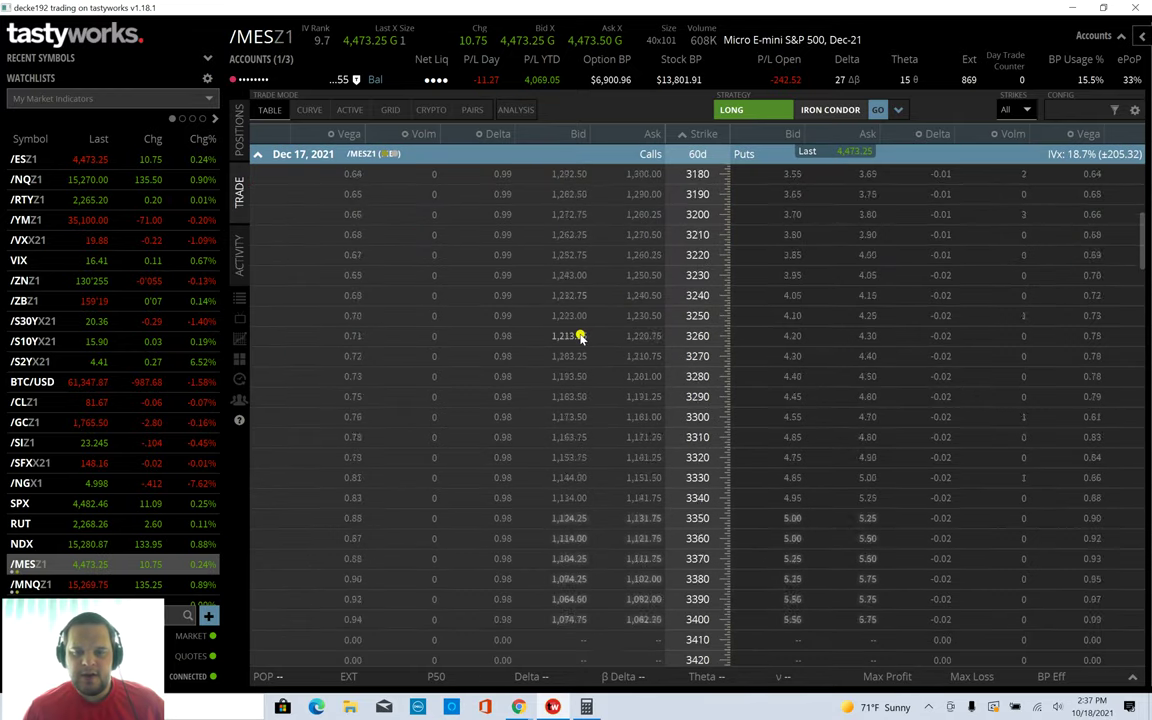
pyautogui.scroll(-13, 580, 338)
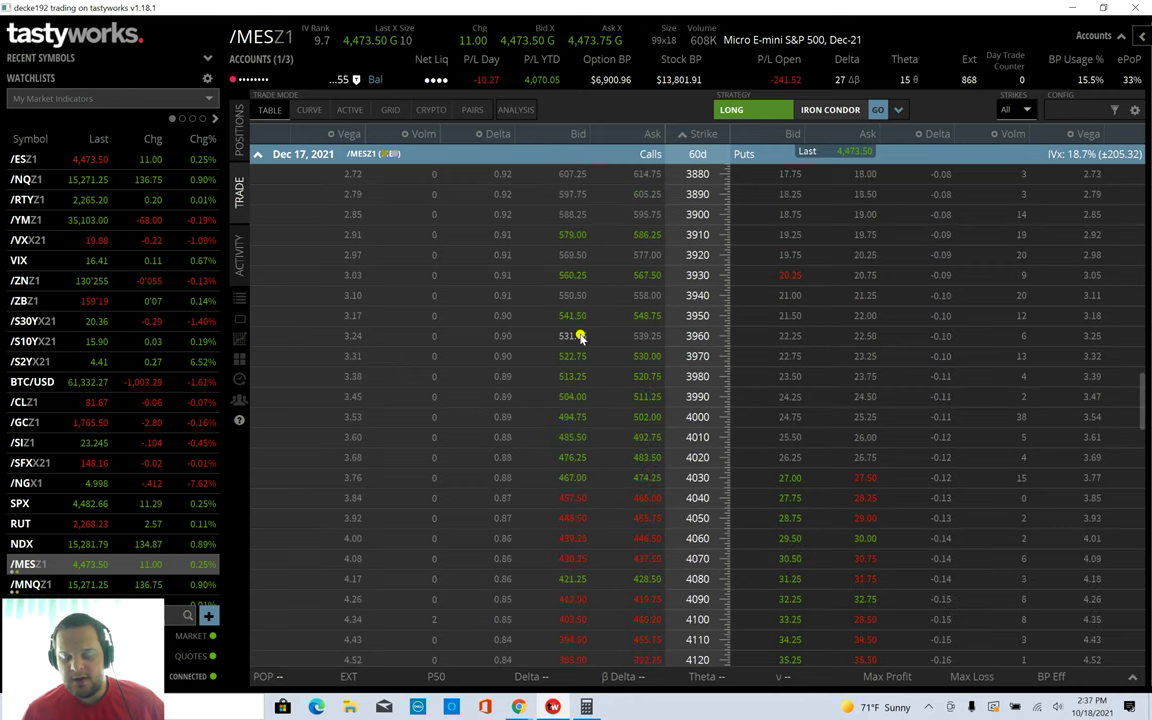
pyautogui.scroll(-12, 580, 338)
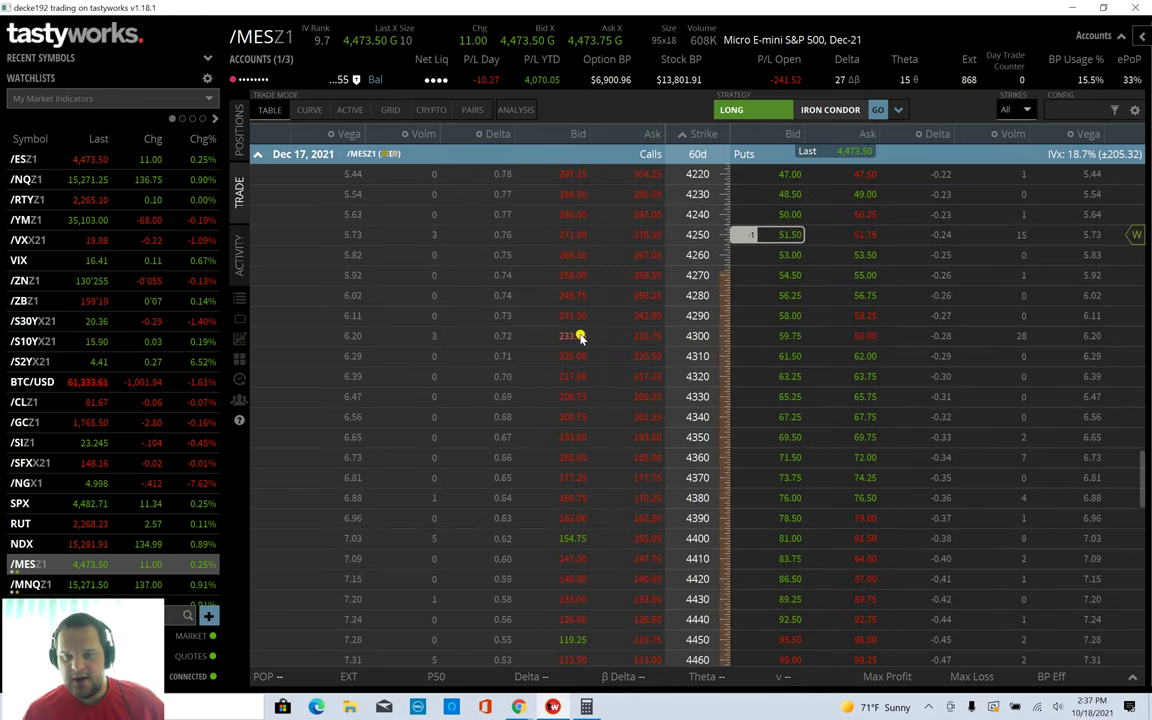
pyautogui.scroll(-3, 560, 358)
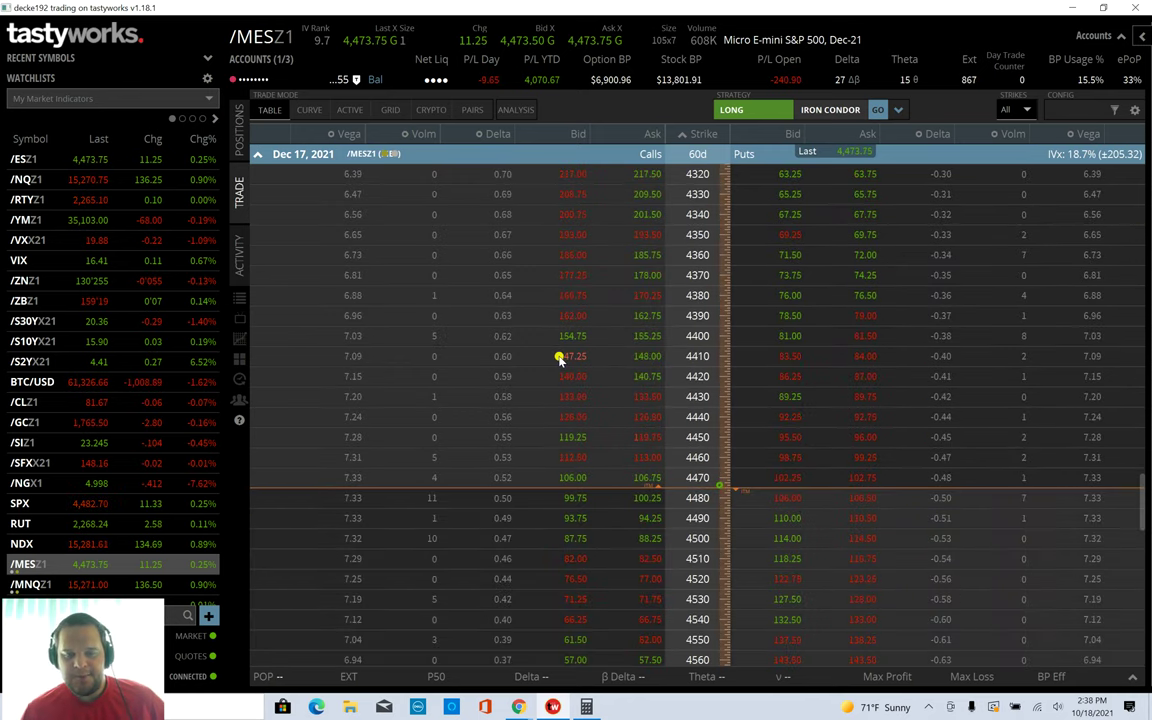
pyautogui.scroll(-5, 640, 420)
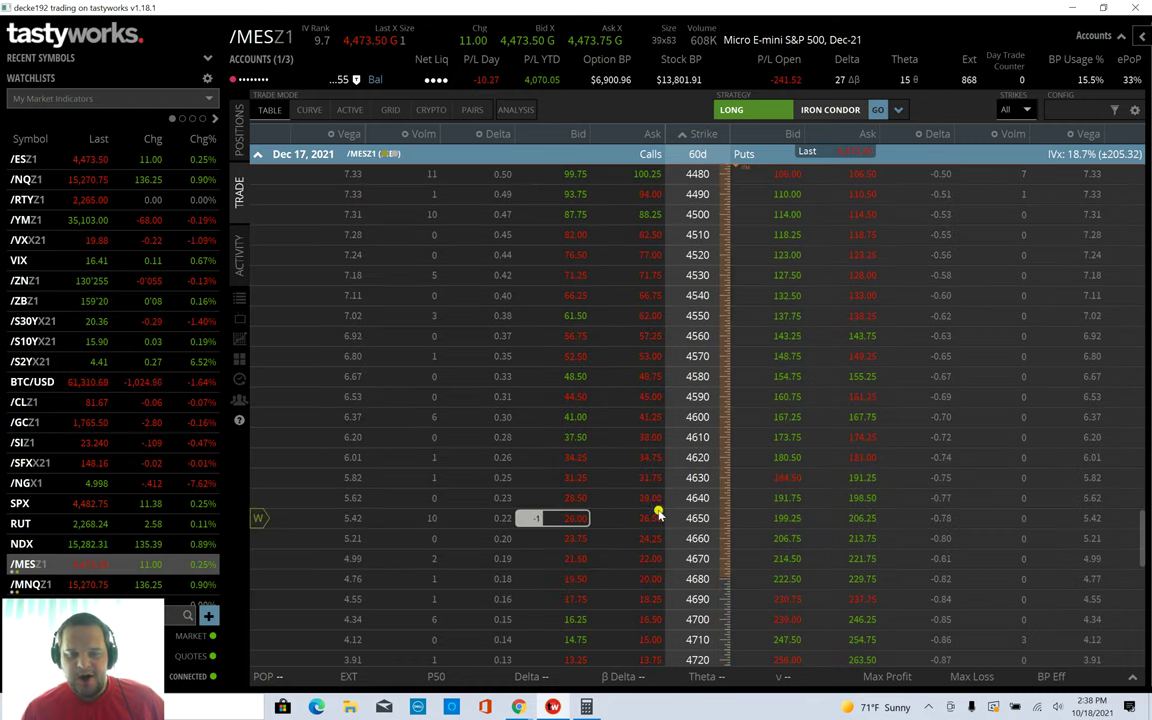
pyautogui.scroll(4, 657, 508)
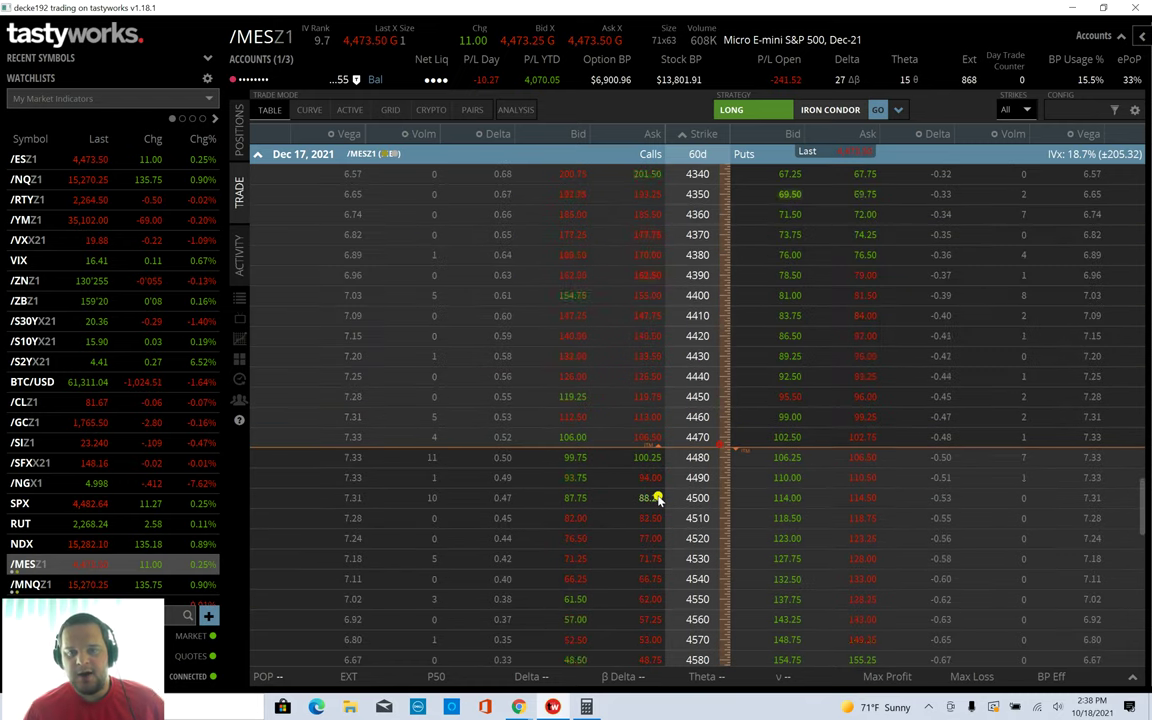
pyautogui.scroll(-3, 633, 433)
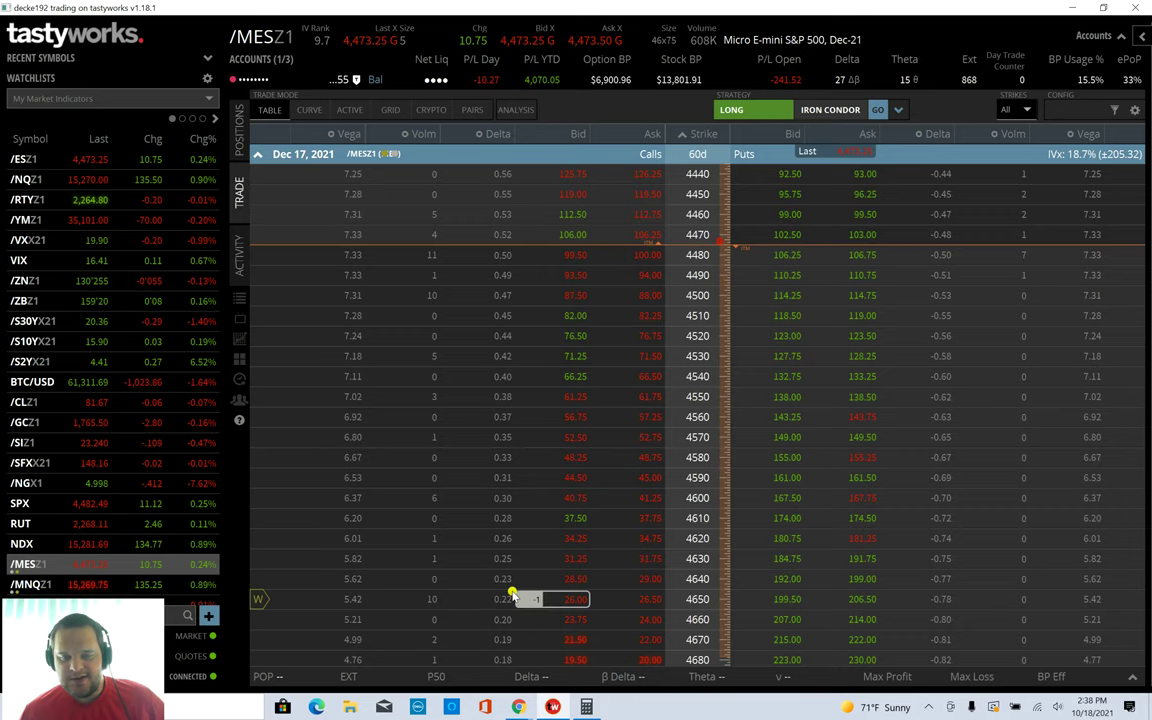
pyautogui.scroll(12, 643, 481)
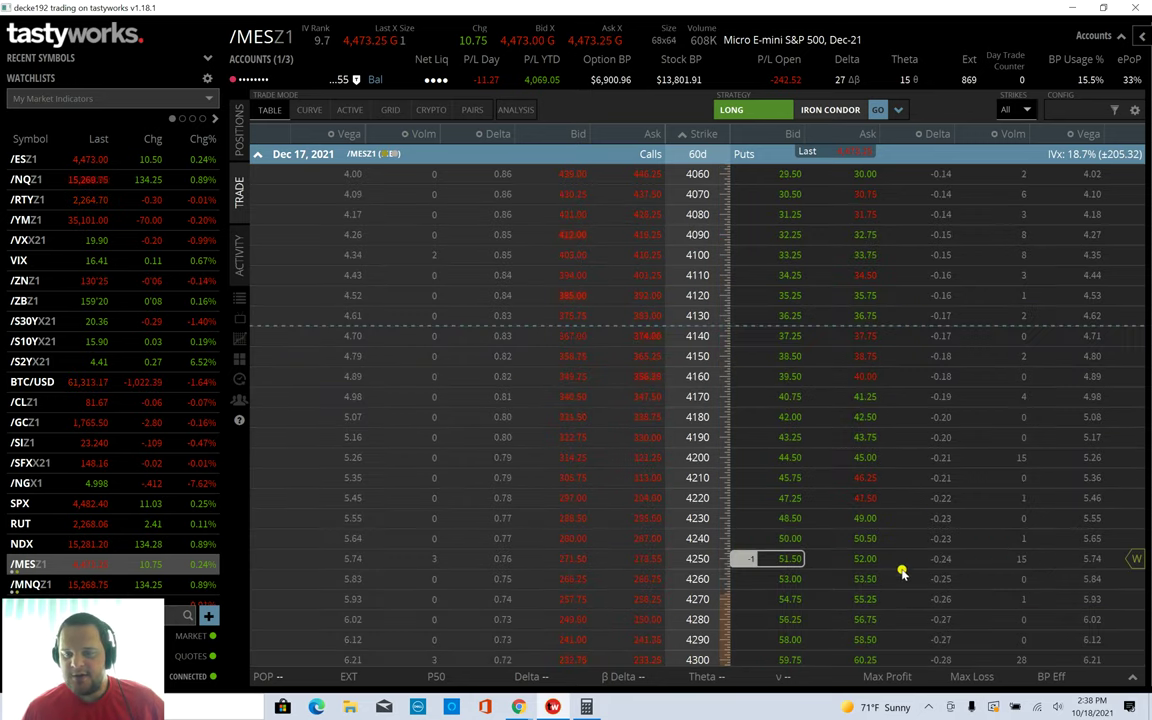
pyautogui.scroll(-5, 830, 500)
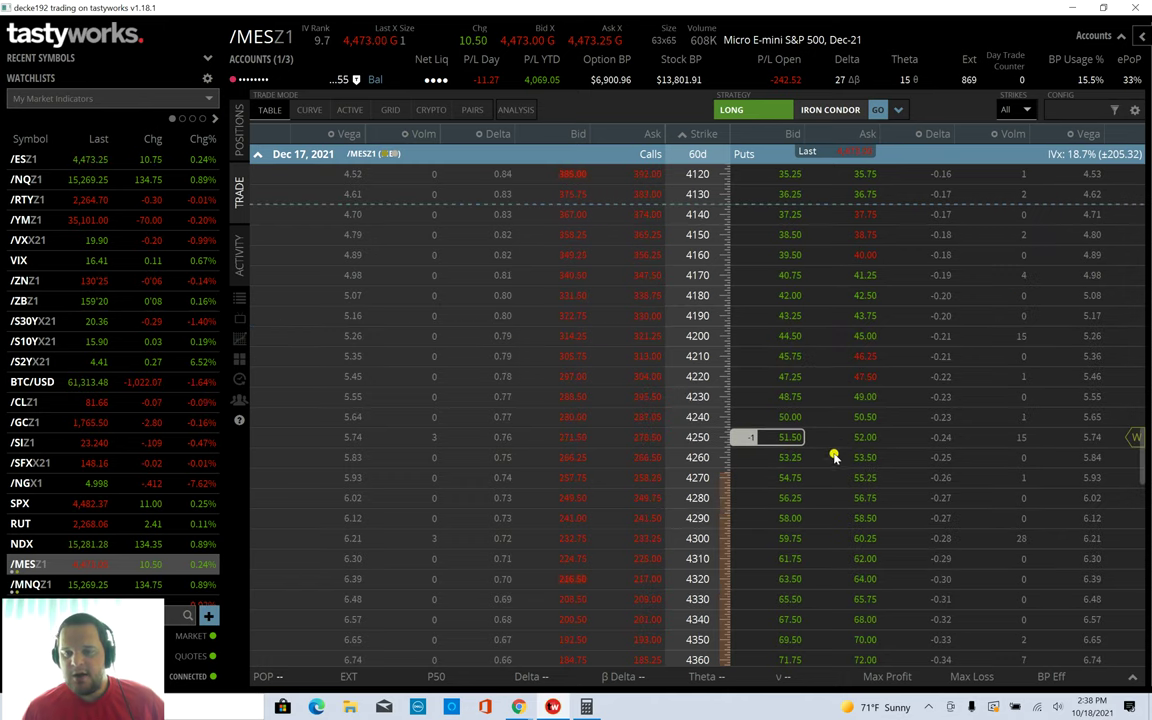
# Step: Build a roll order that buys to close the Dec 17 4250 put and sells the Dec 17 4360 put
pyautogui.click(835, 450)
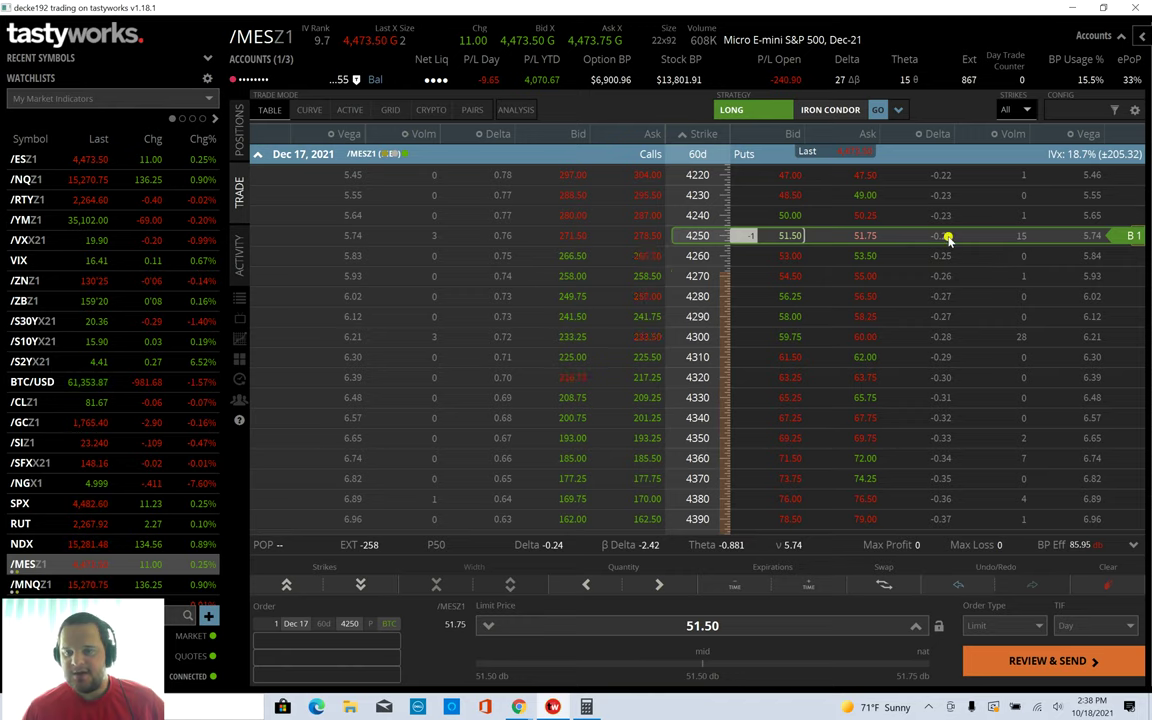
pyautogui.click(790, 297)
pyautogui.moveTo(820, 300); pyautogui.dragTo(941, 463)
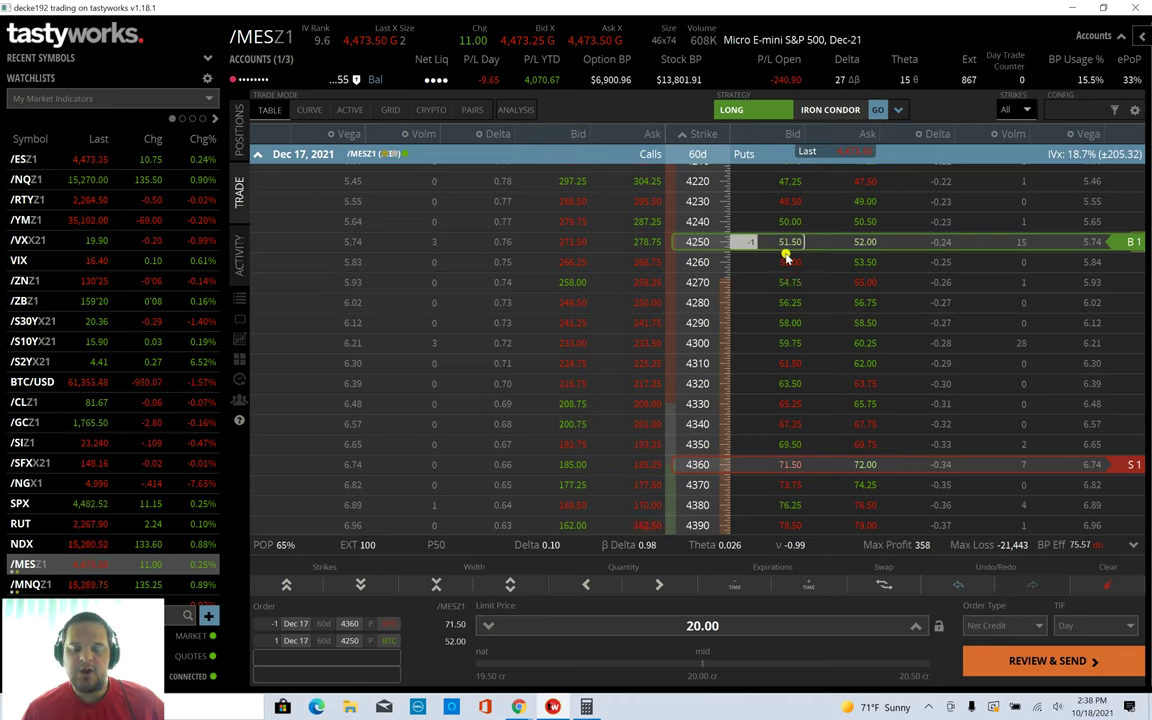
pyautogui.moveTo(787, 256); pyautogui.dragTo(748, 253)
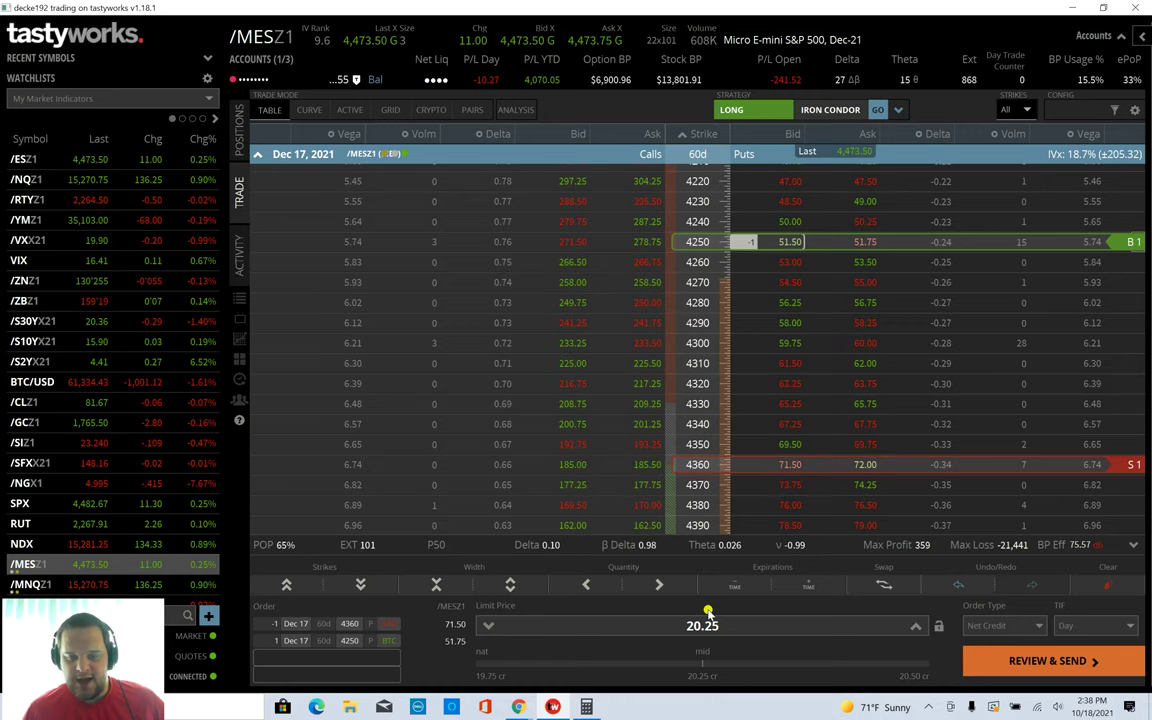
# Step: Lower the put roll order's limit price to a 20.00 credit and look over the higher Dec 17 strikes
pyautogui.click(488, 625)
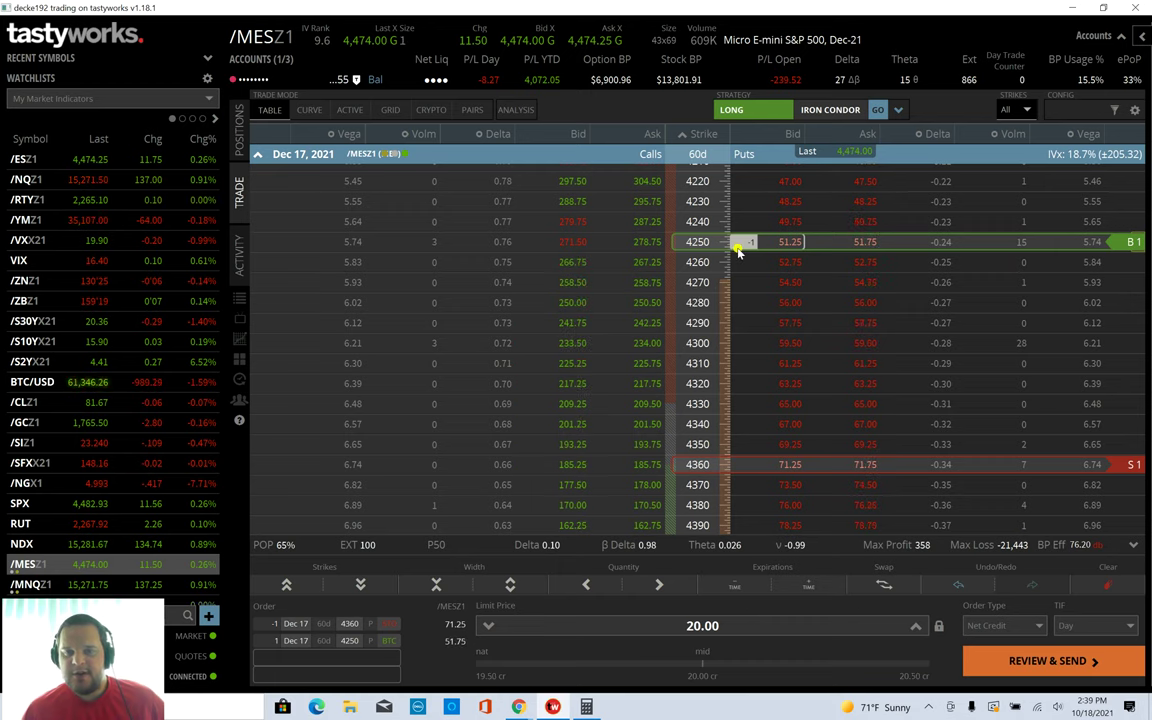
pyautogui.scroll(-2, 646, 422)
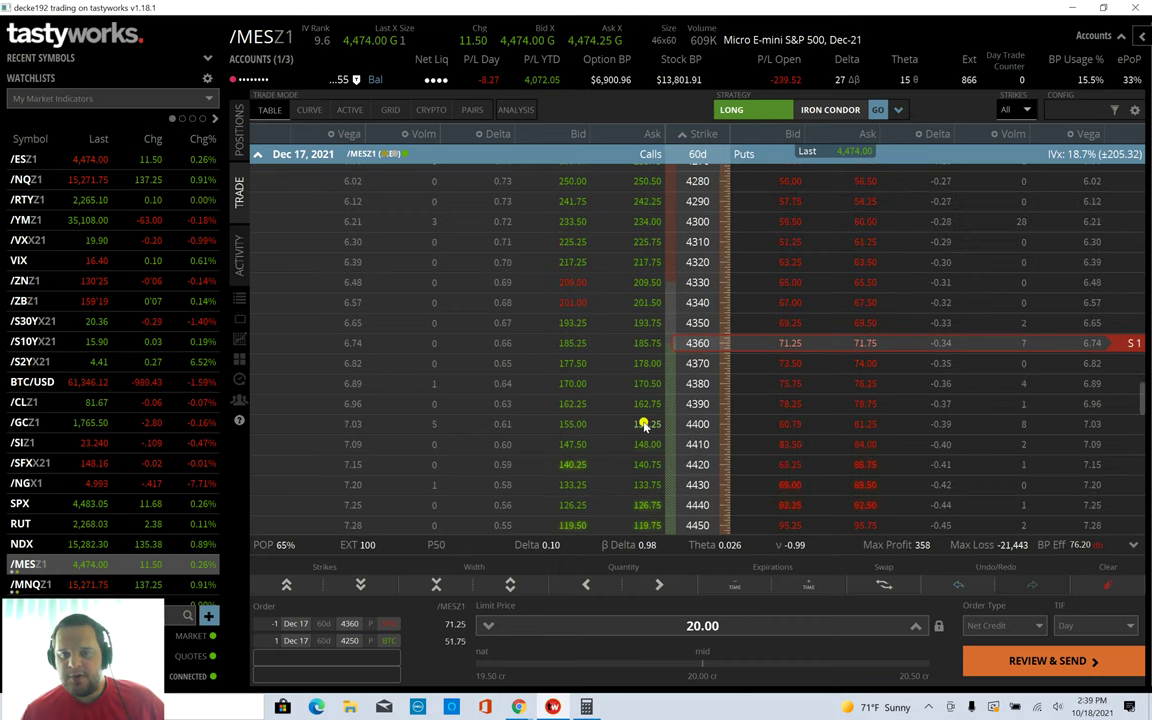
pyautogui.scroll(-3, 646, 422)
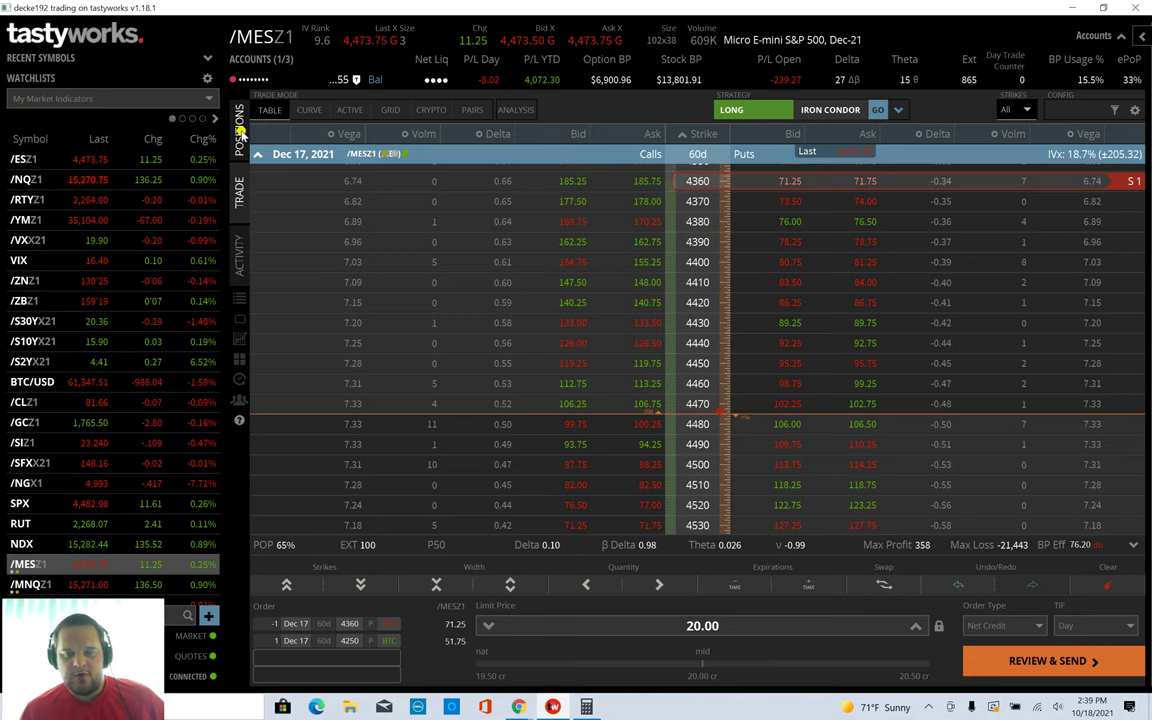
# Step: Compare the put roll credit with the working /MES strangle closing order in the positions and order activity
pyautogui.click(240, 131)
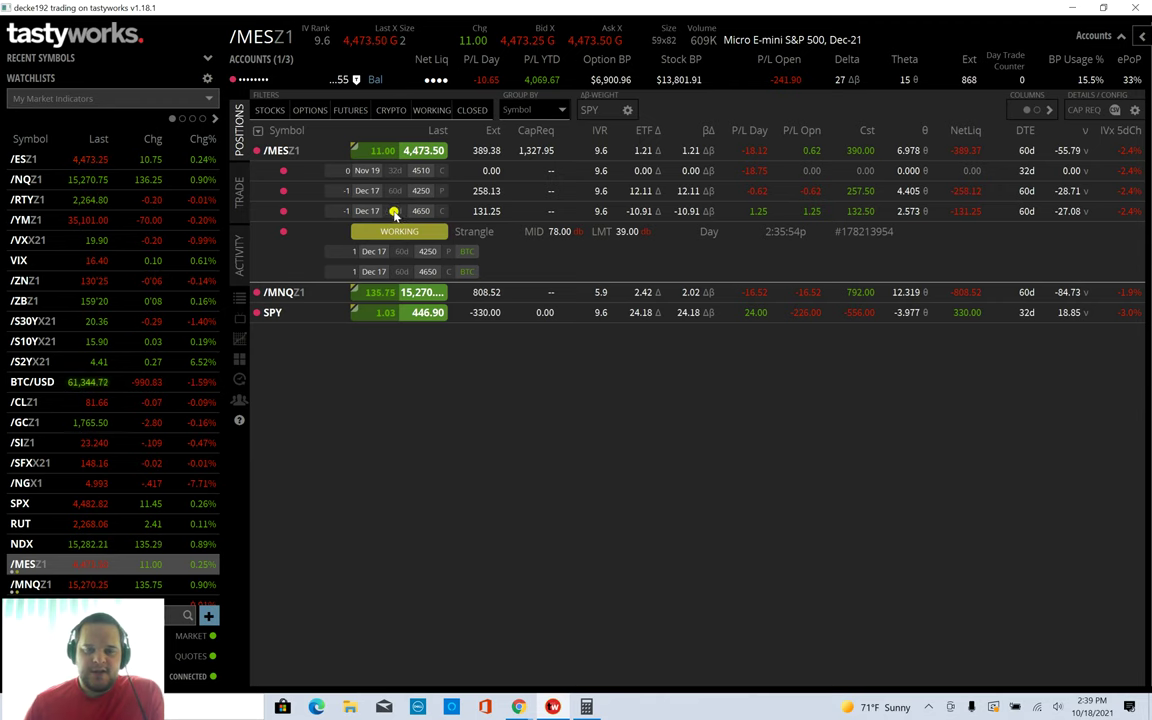
pyautogui.click(239, 255)
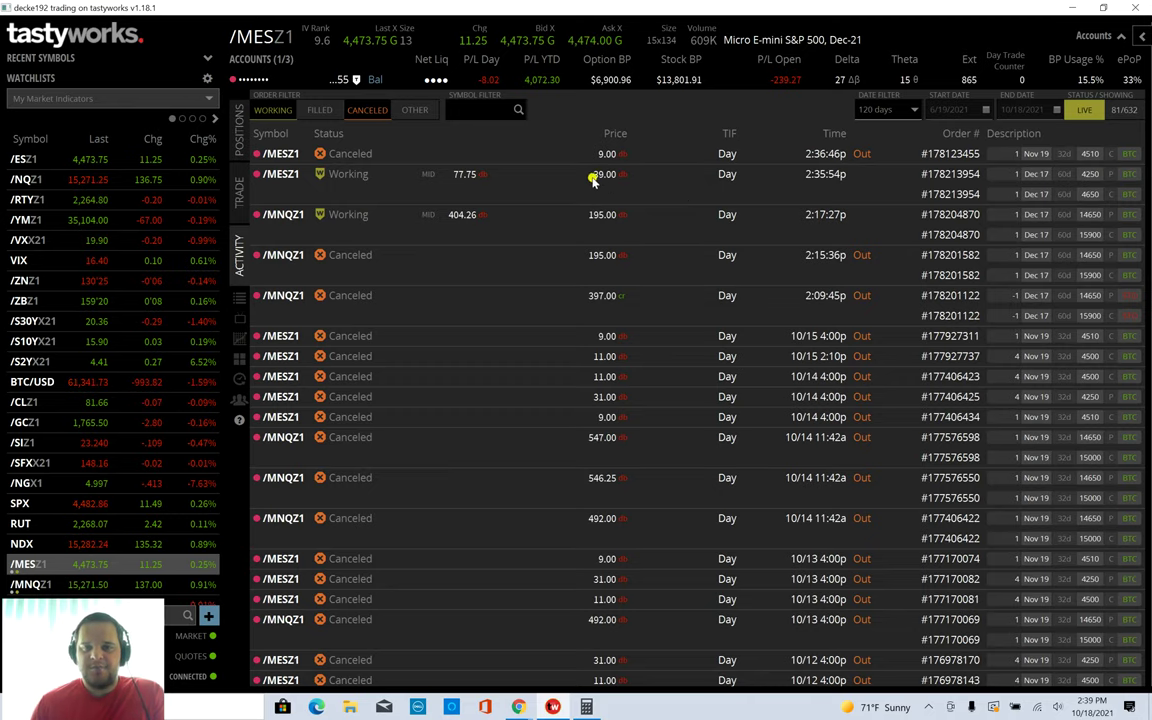
pyautogui.click(238, 188)
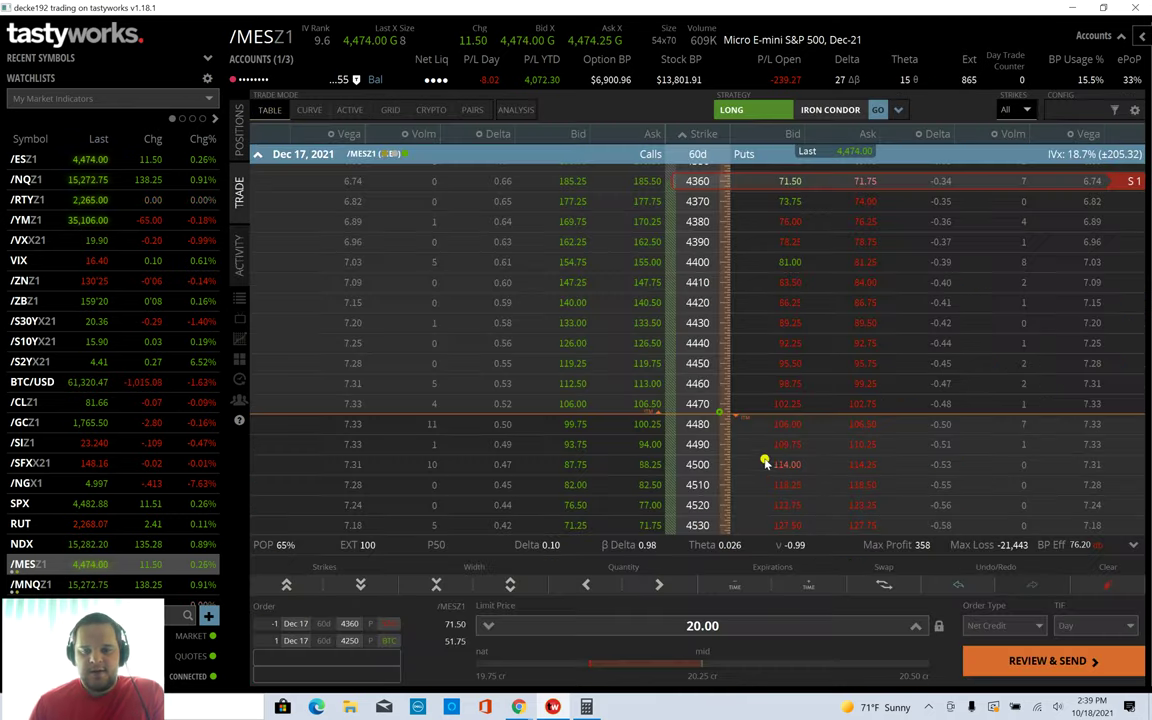
pyautogui.click(238, 255)
pyautogui.click(660, 216)
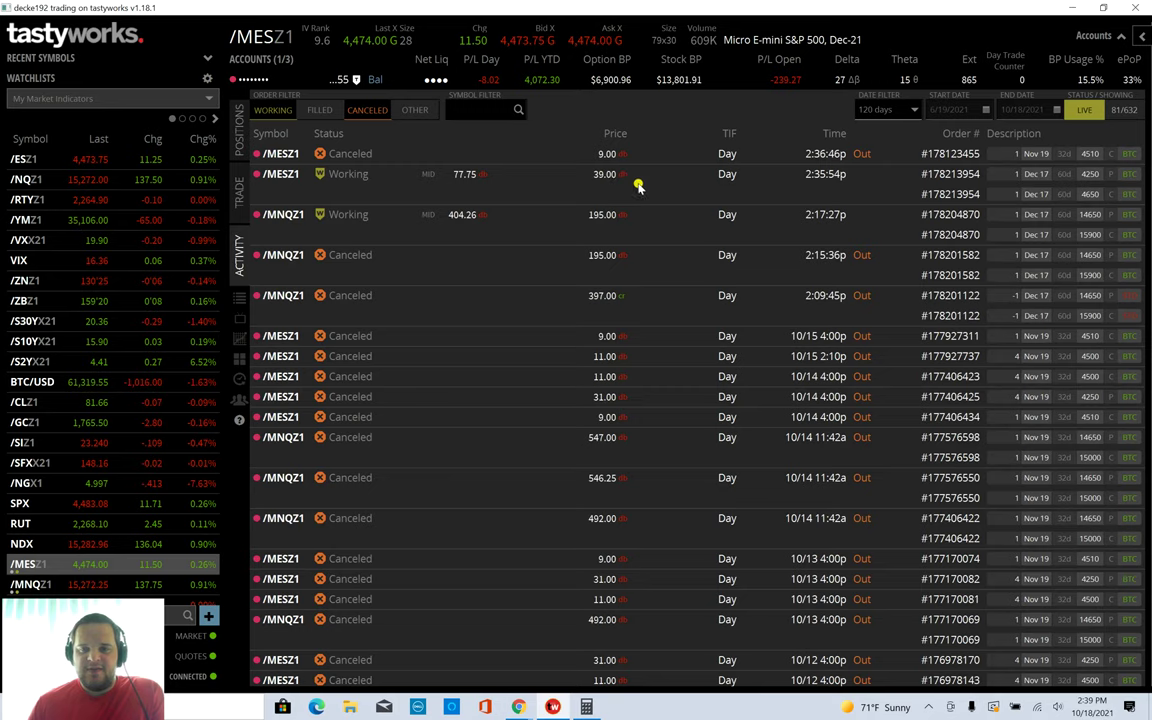
pyautogui.click(240, 130)
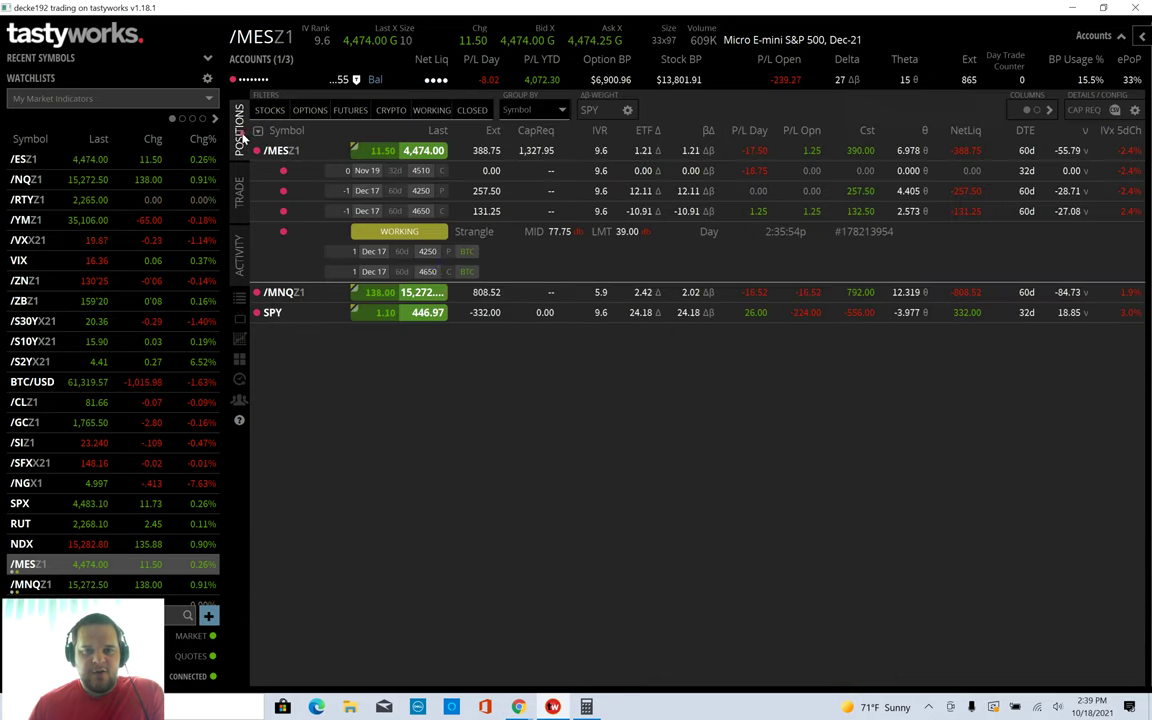
# Step: Build a closing order for the short Dec 17 4250 put and 4650 call with a limit of 59.00 net debit
pyautogui.click(411, 192)
pyautogui.keyDown('ctrl'); pyautogui.click(411, 211); pyautogui.keyUp('ctrl')
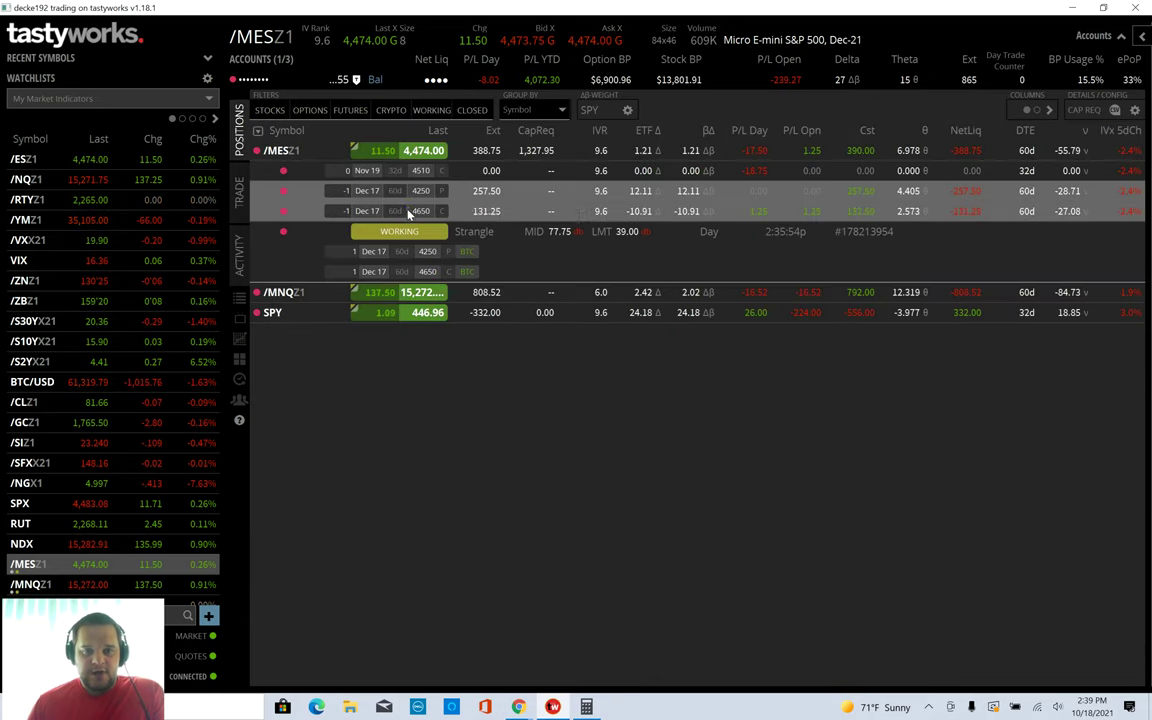
pyautogui.rightClick(411, 212)
pyautogui.click(458, 219)
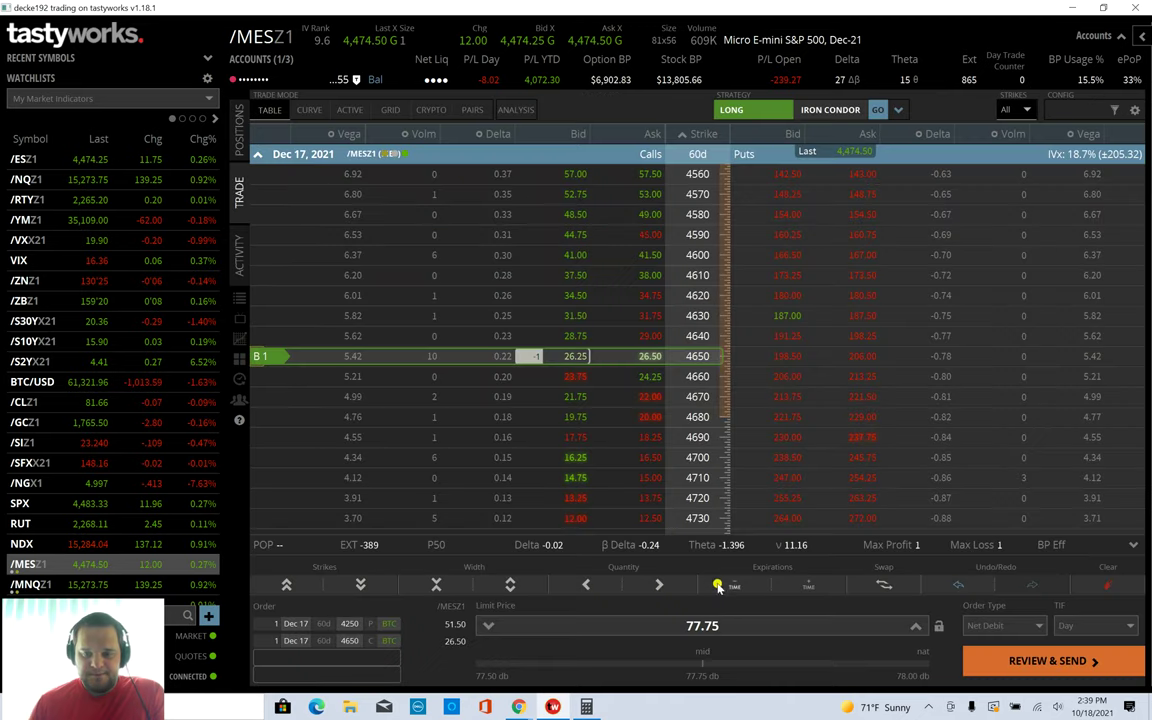
pyautogui.click(692, 625)
pyautogui.write('59')
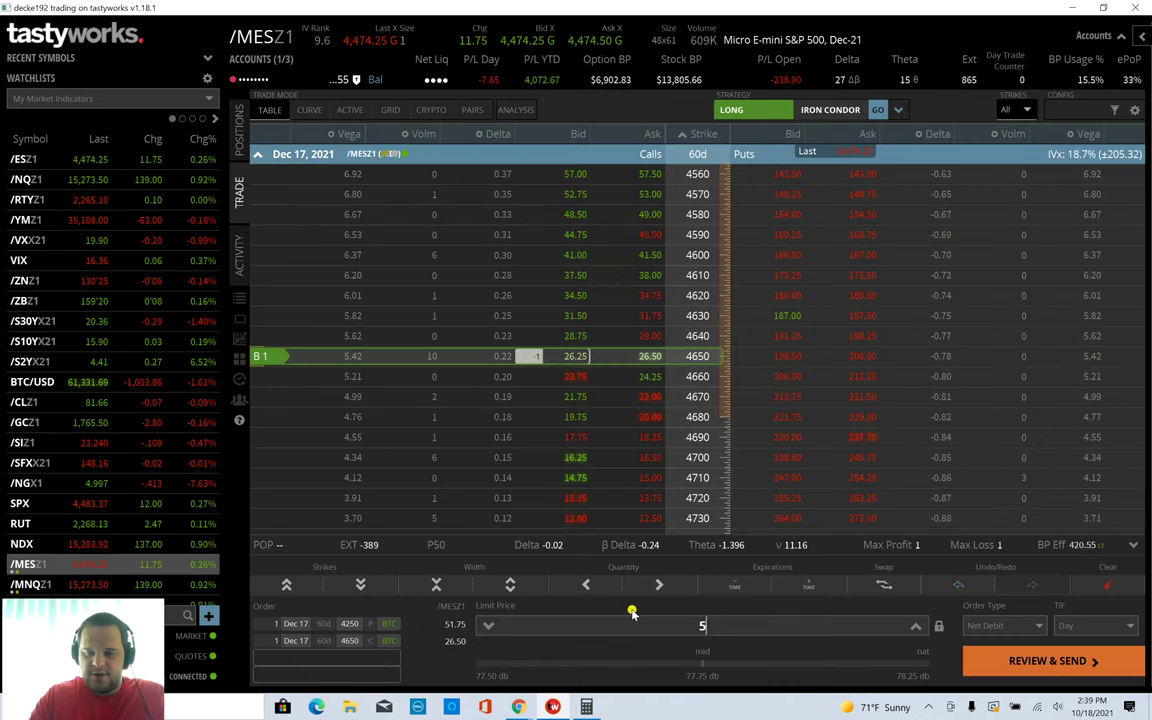
# Step: Review the strangle closing order, go back to editing it, and clear it
pyautogui.click(1047, 660)
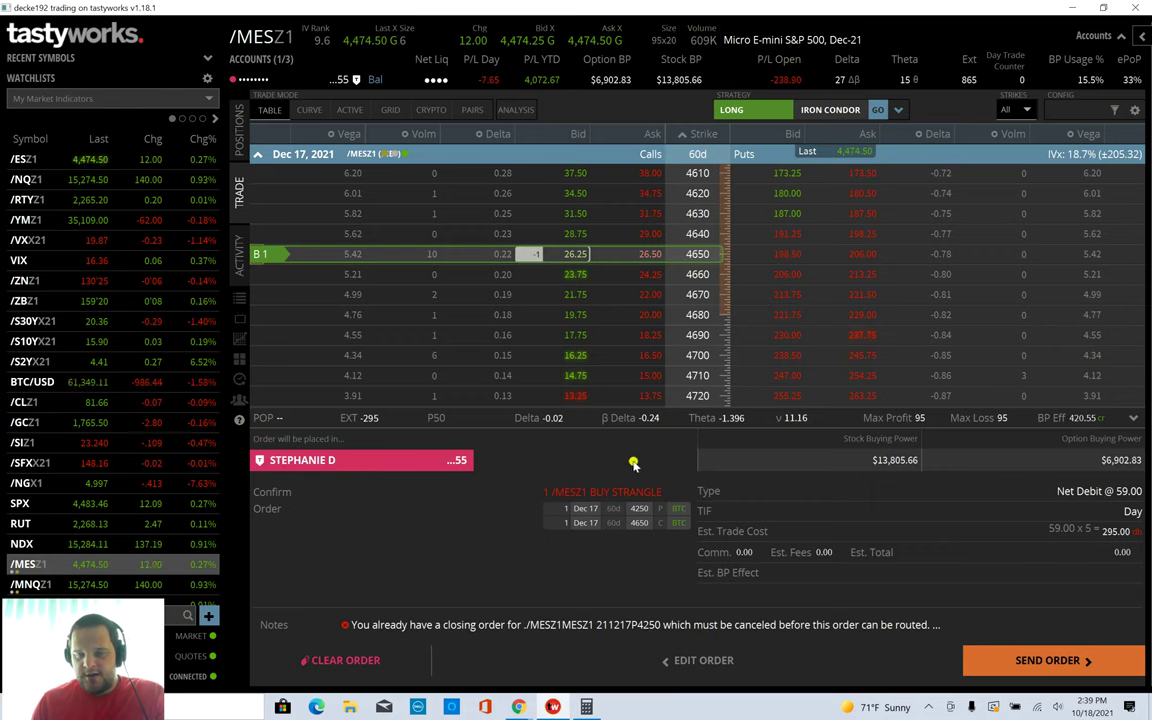
pyautogui.click(703, 661)
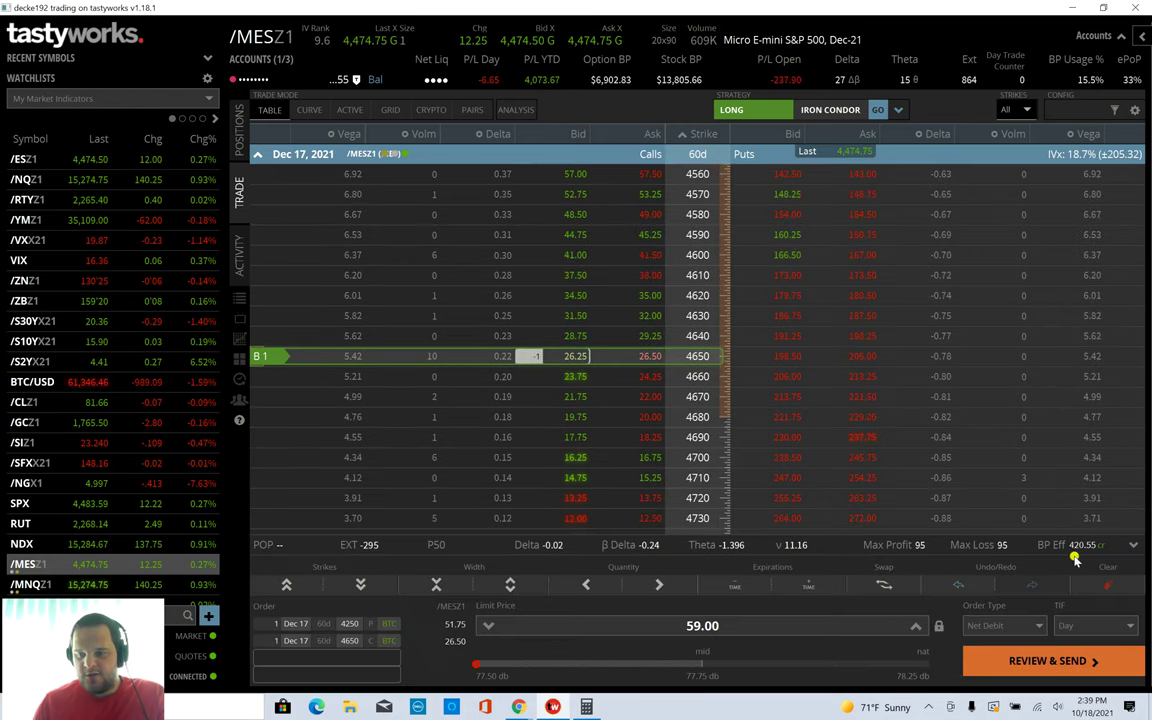
pyautogui.click(1107, 584)
# Step: Examine the Dec 17 put strikes and prices between the short 4250 put and the short 4650 call
pyautogui.scroll(3, 665, 380)
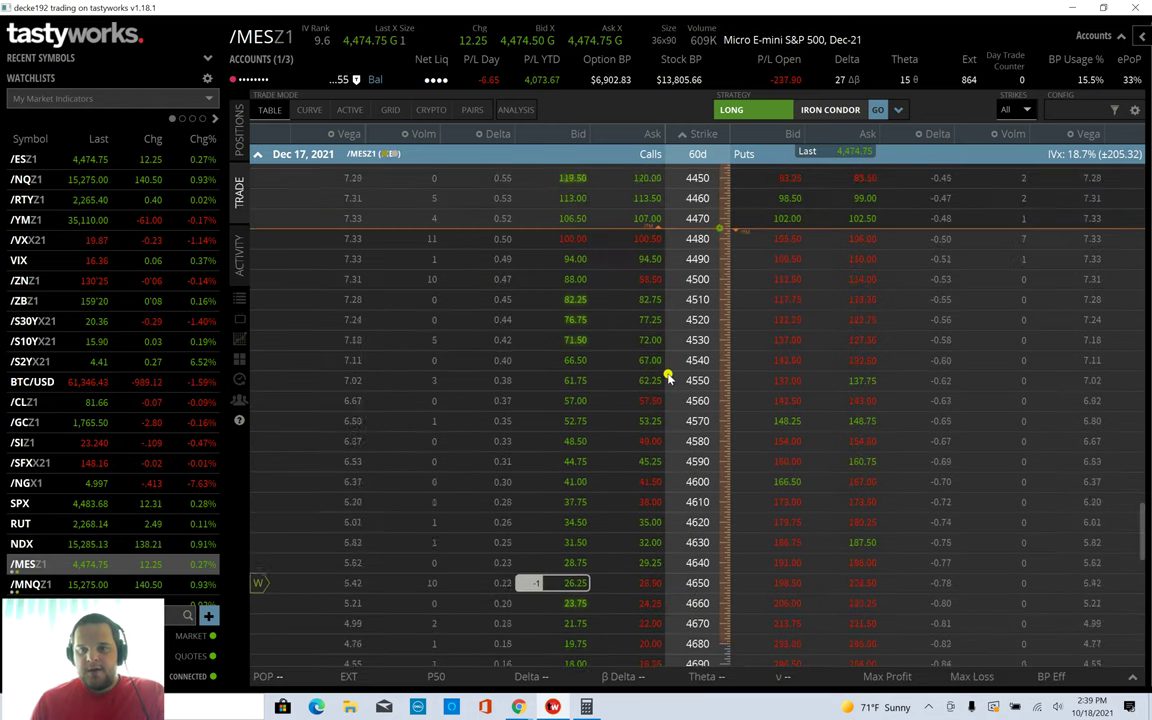
pyautogui.scroll(7, 668, 378)
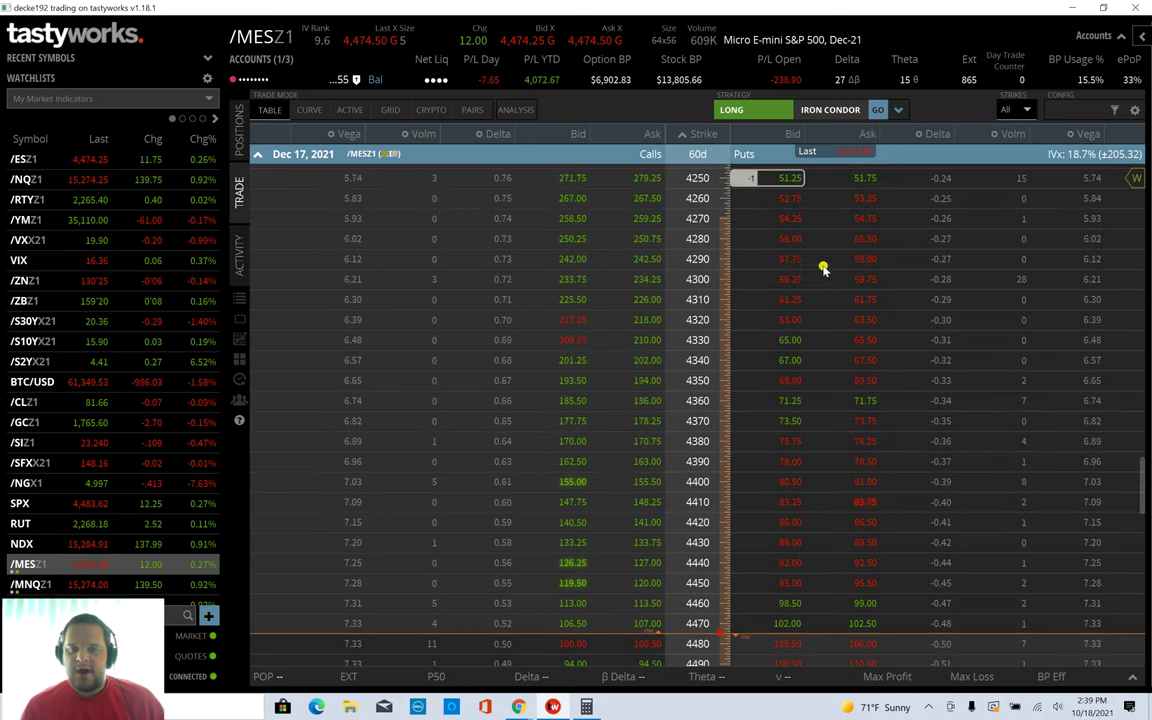
pyautogui.scroll(-7, 802, 355)
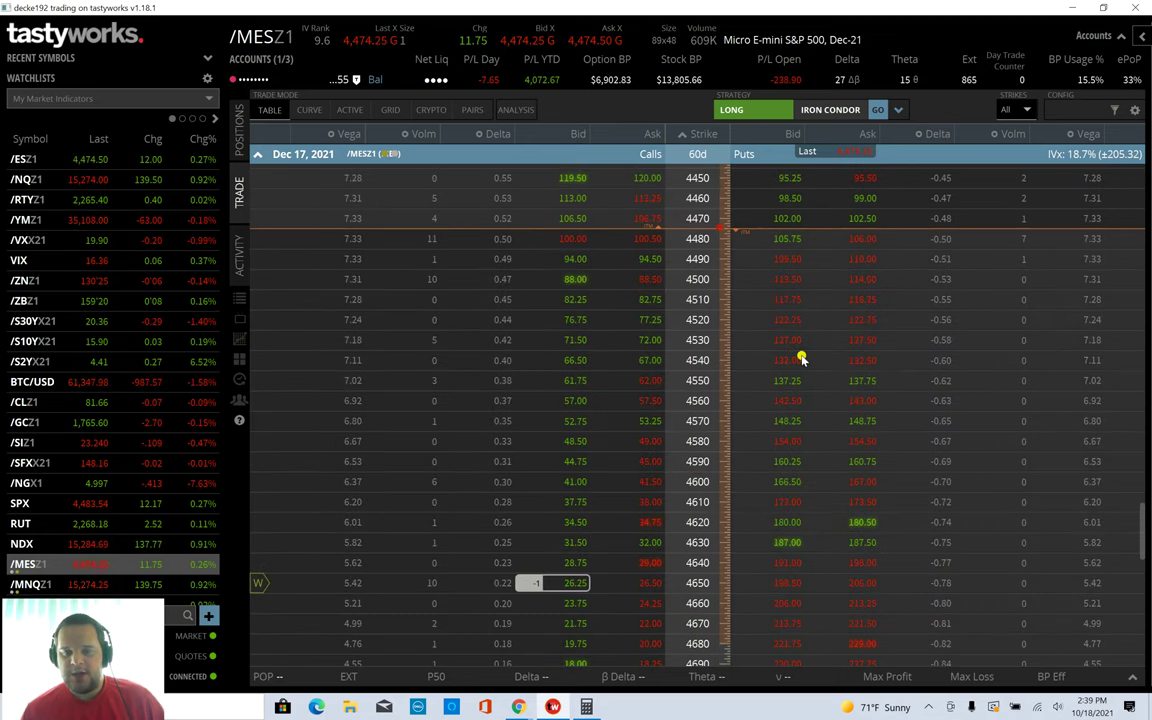
pyautogui.scroll(5, 802, 358)
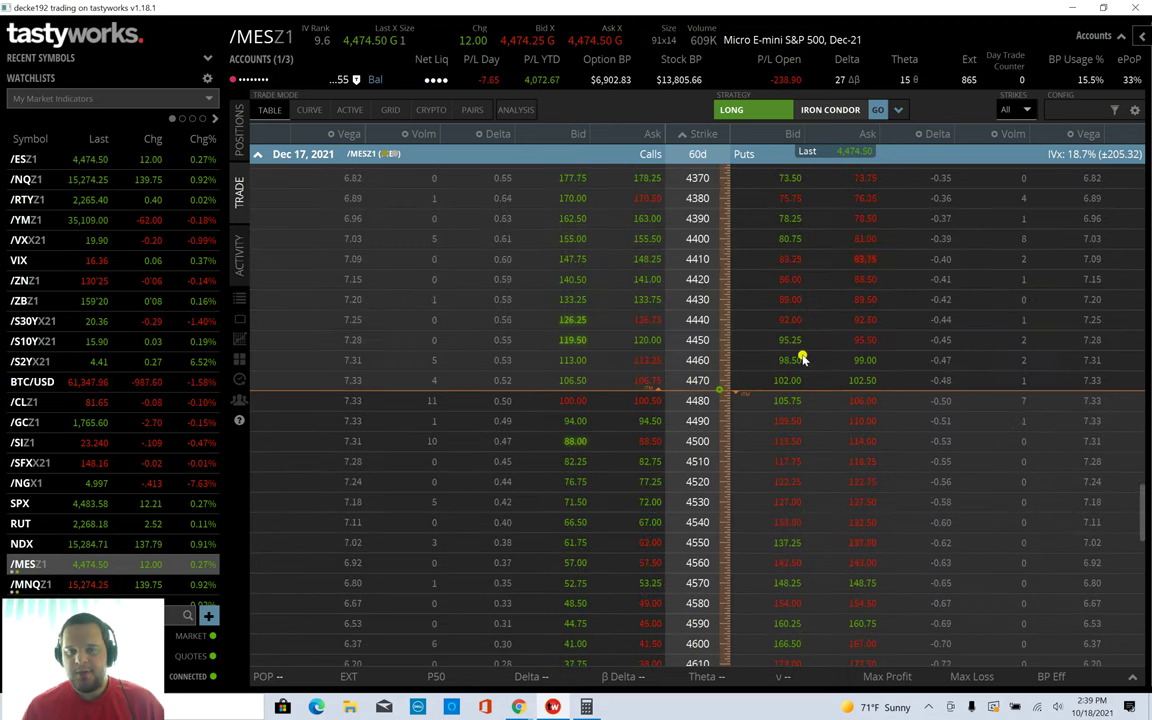
pyautogui.scroll(3, 802, 360)
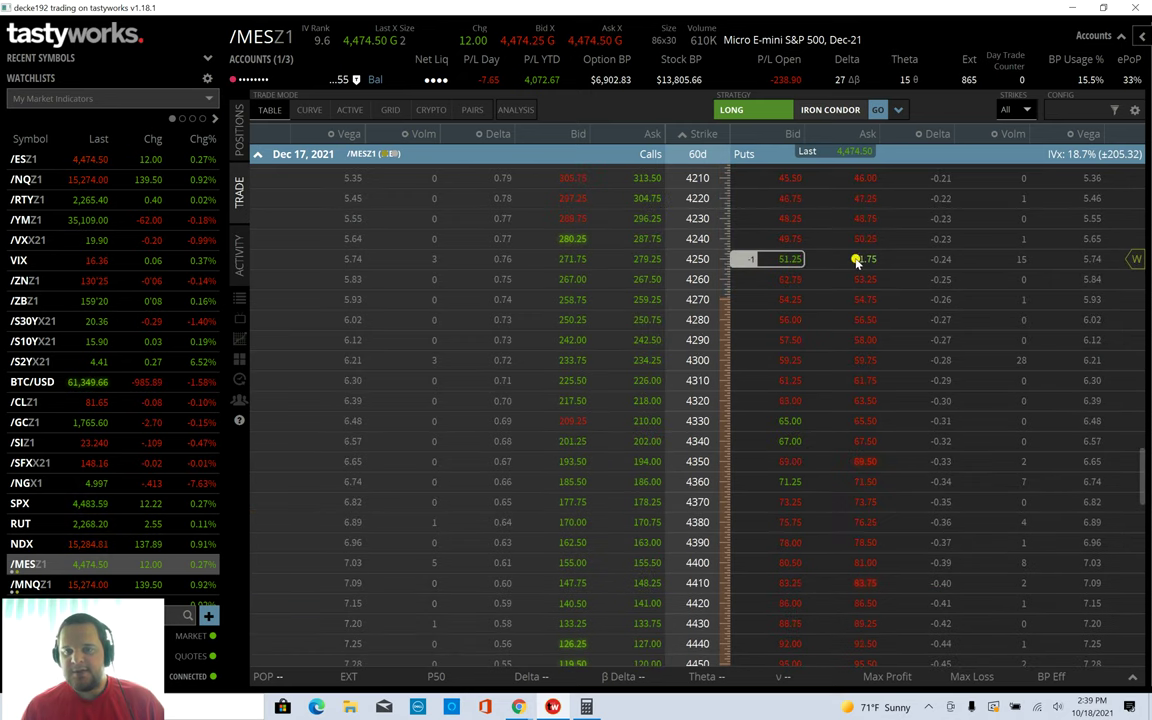
pyautogui.scroll(-1, 800, 380)
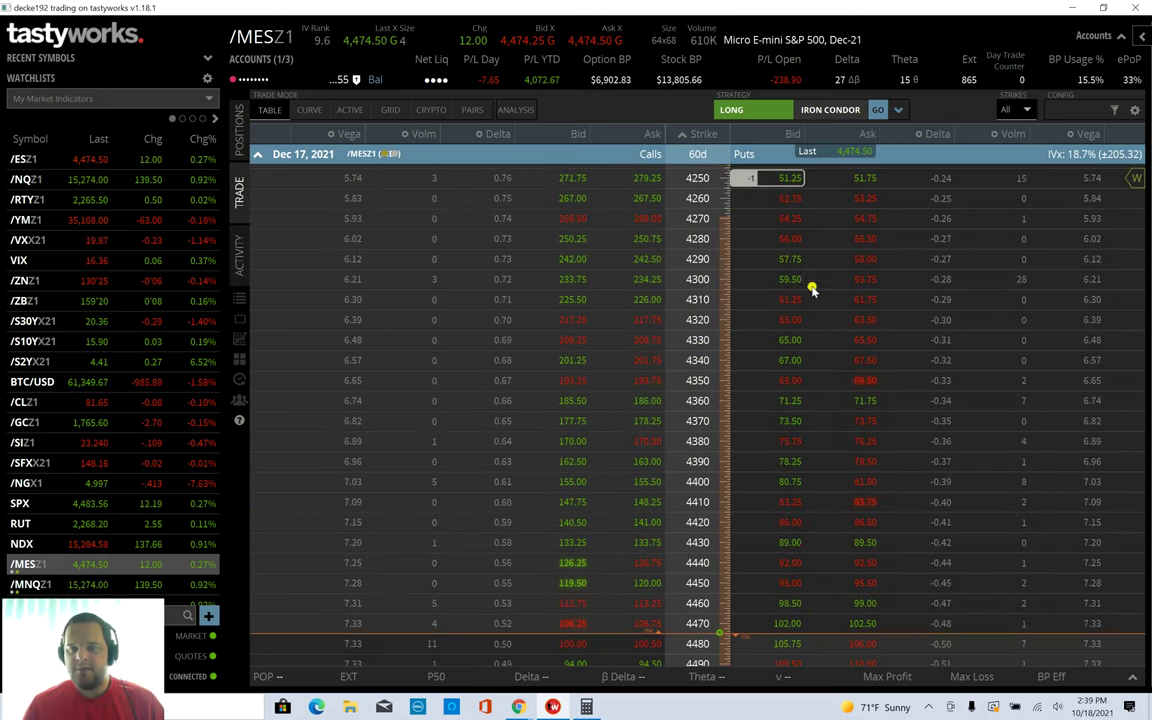
pyautogui.scroll(-5, 780, 415)
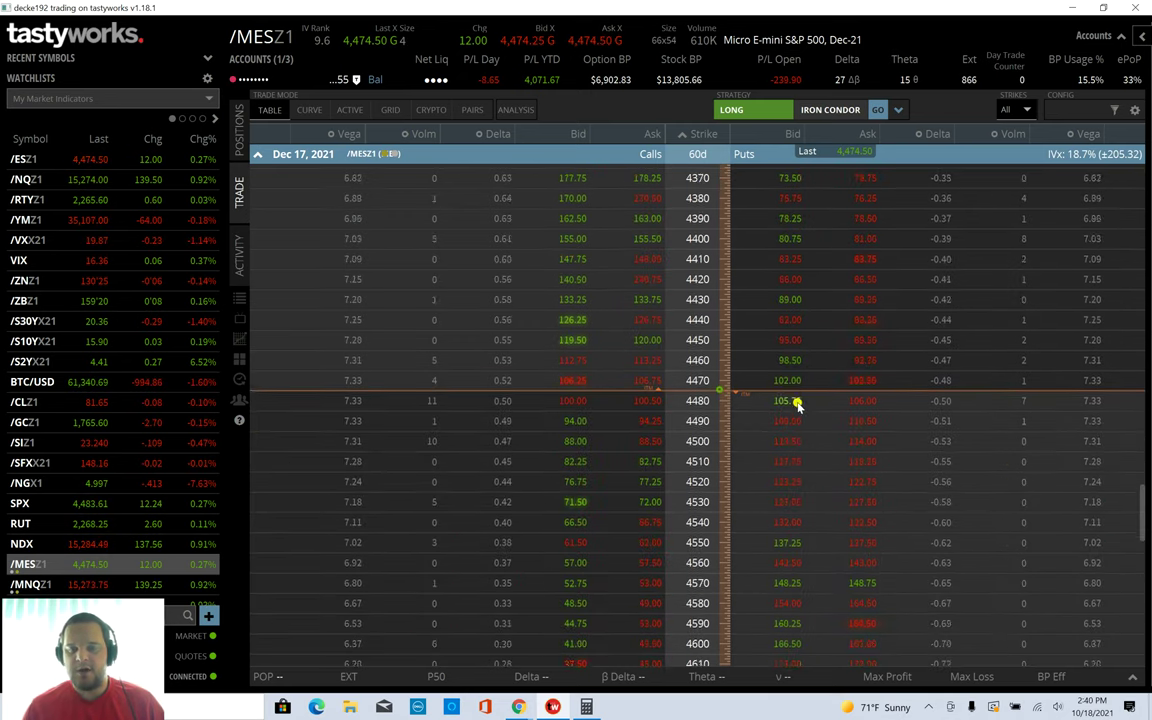
pyautogui.scroll(-2, 802, 425)
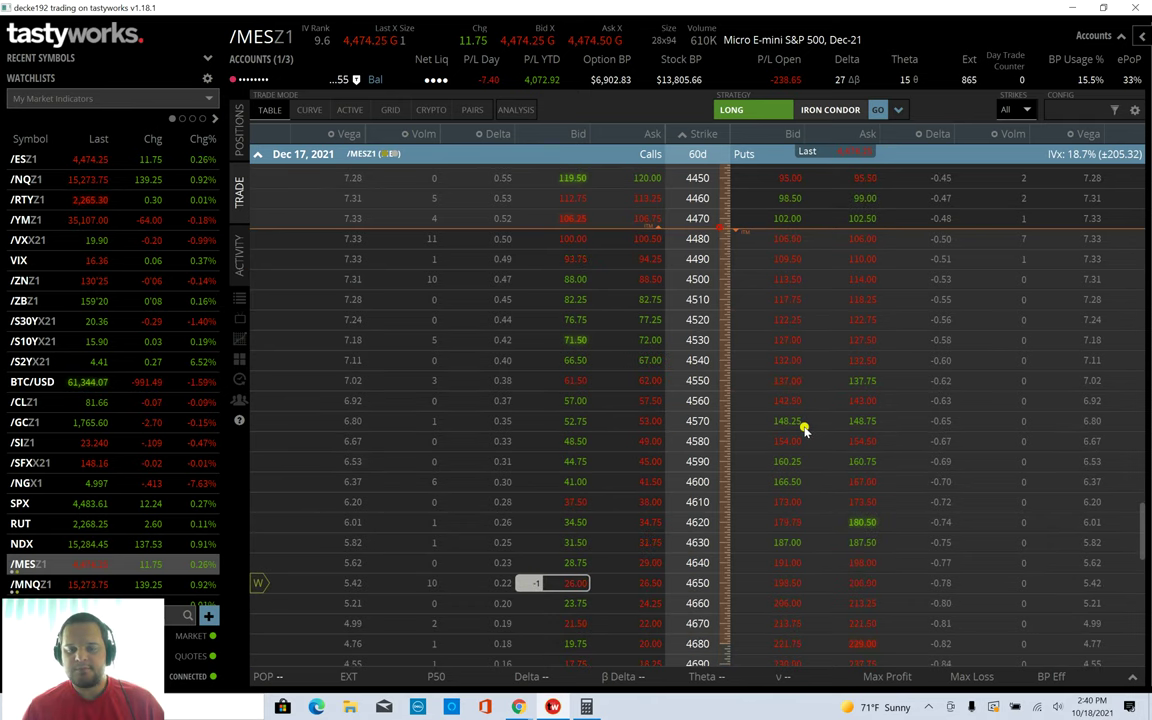
# Step: Start an order selling the Dec 17 4650 put and move its strike up to 4740
pyautogui.click(787, 503)
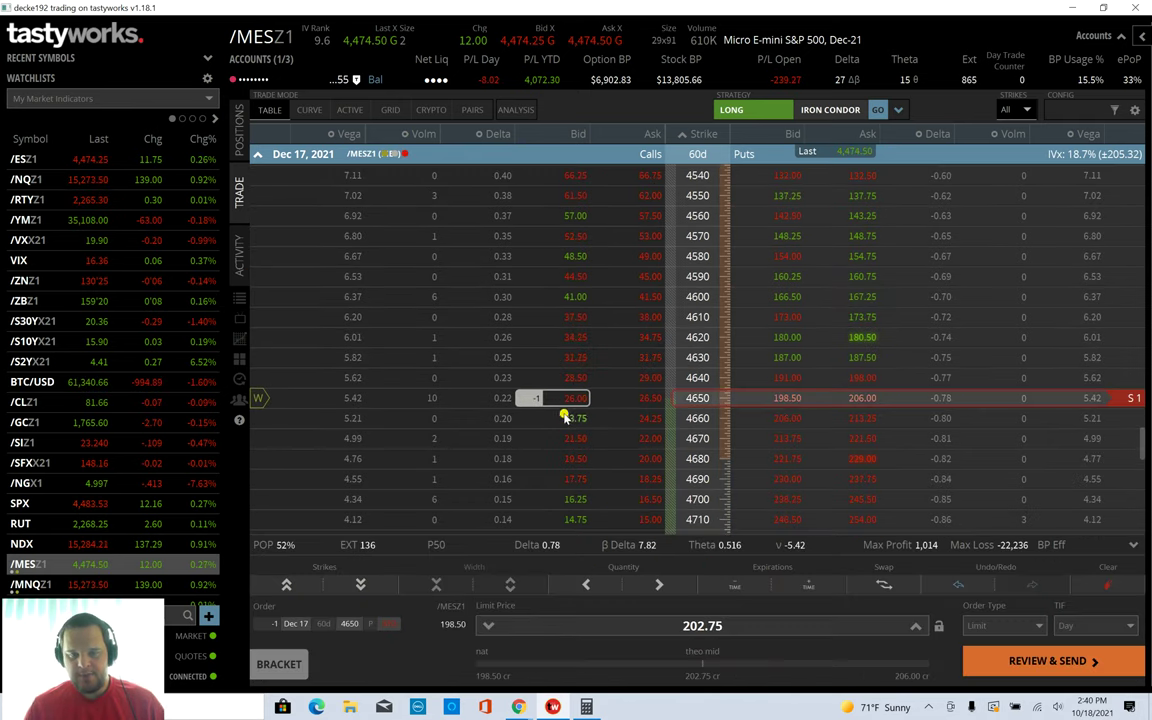
pyautogui.scroll(-2, 609, 404)
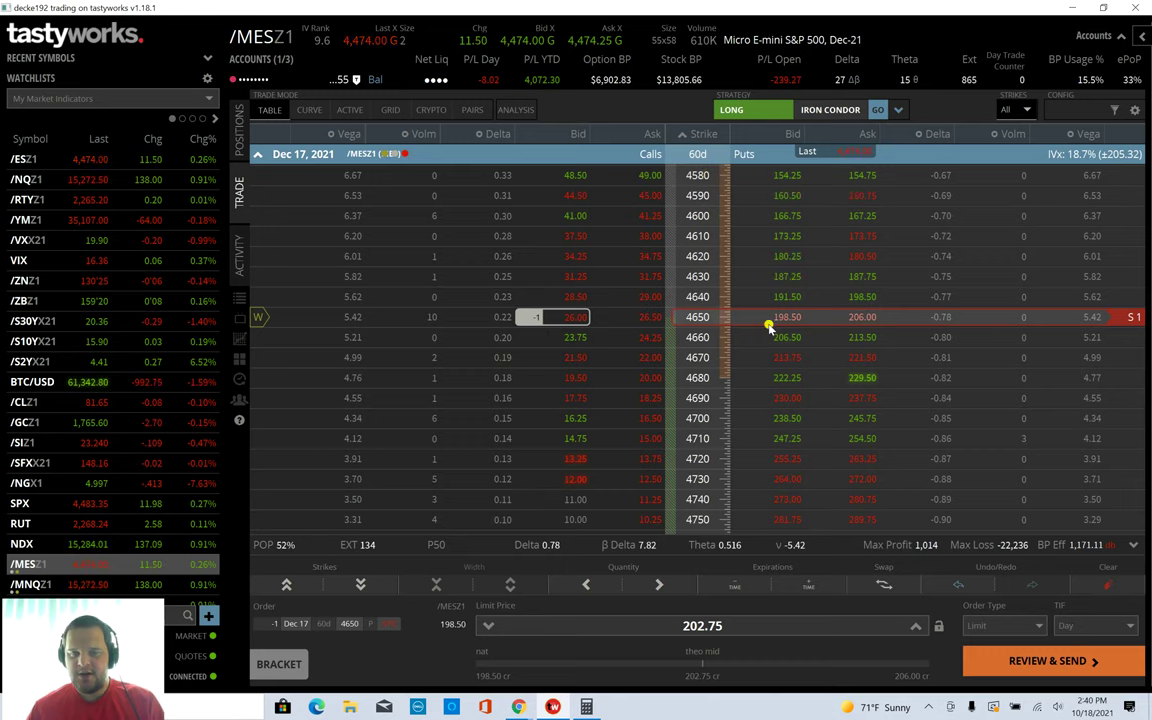
pyautogui.moveTo(770, 325); pyautogui.dragTo(784, 437)
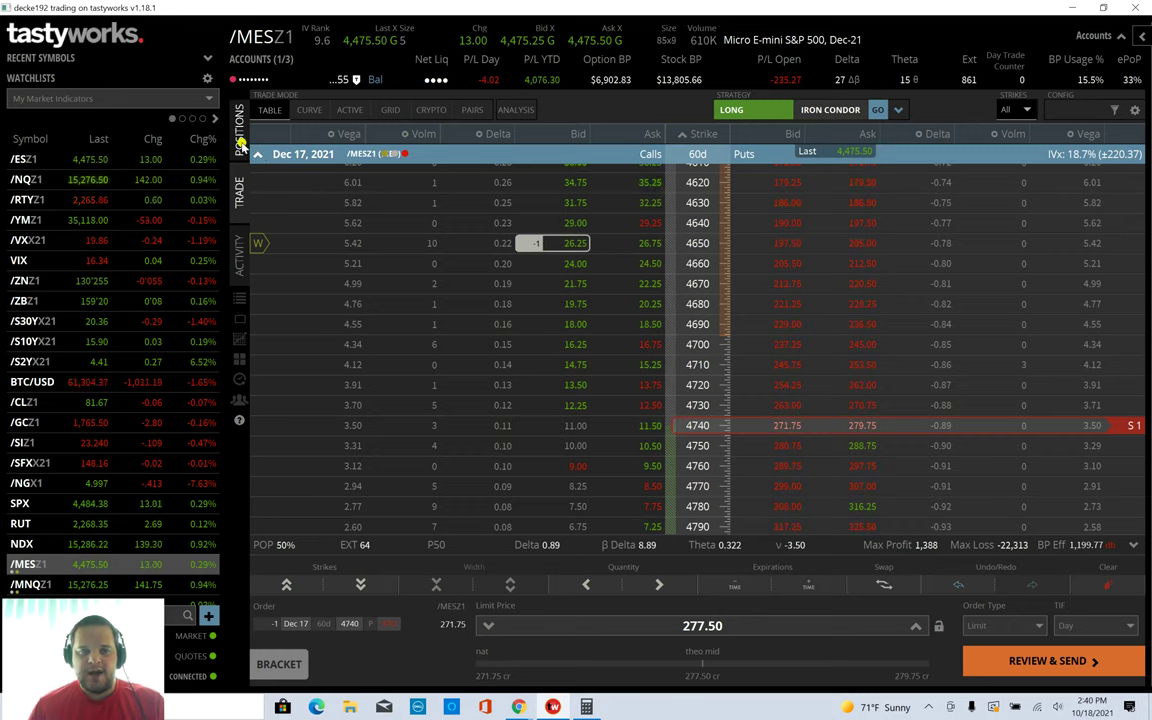
# Step: Make a four-leg roll order buying the Dec 17 4650 call and 4740 put and selling the Jan 21 4430 call and 4470 put
pyautogui.click(647, 243)
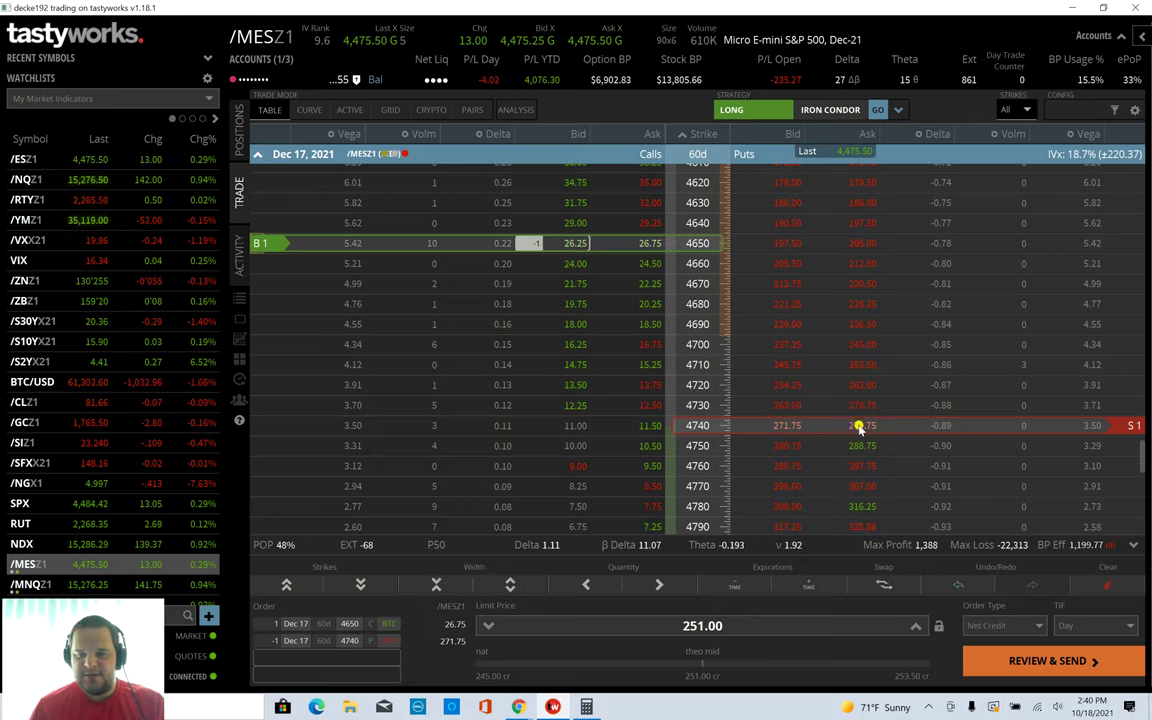
pyautogui.click(1128, 426)
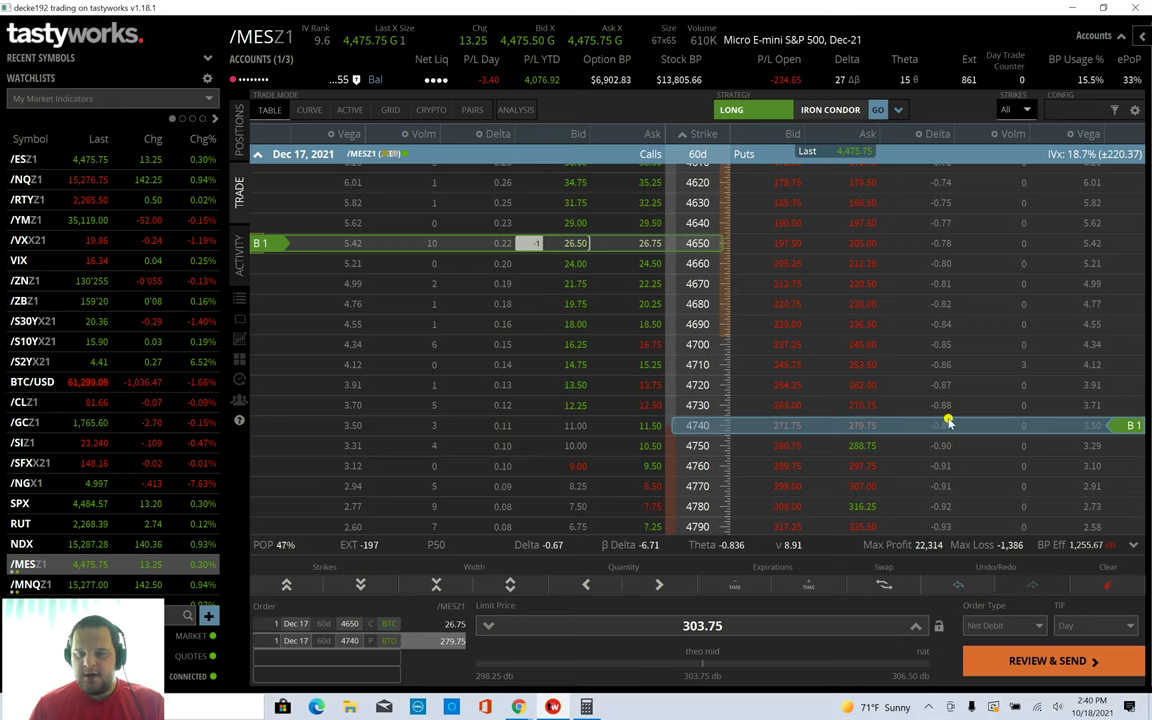
pyautogui.click(663, 155)
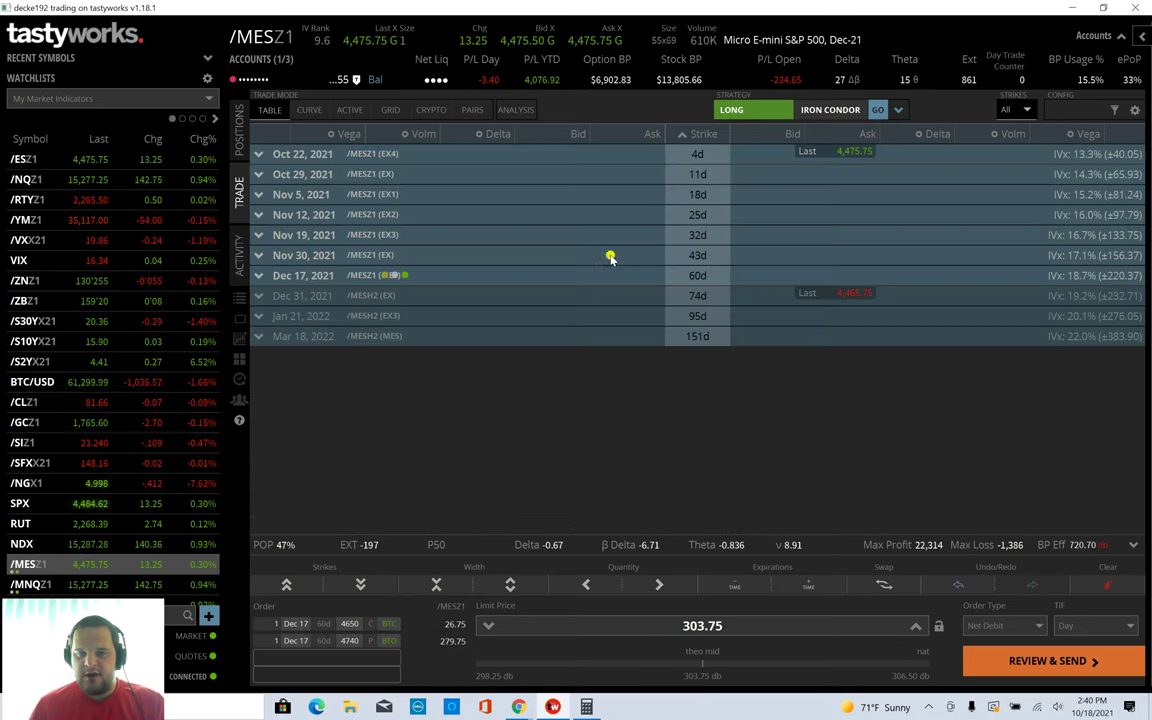
pyautogui.click(579, 321)
pyautogui.click(578, 275)
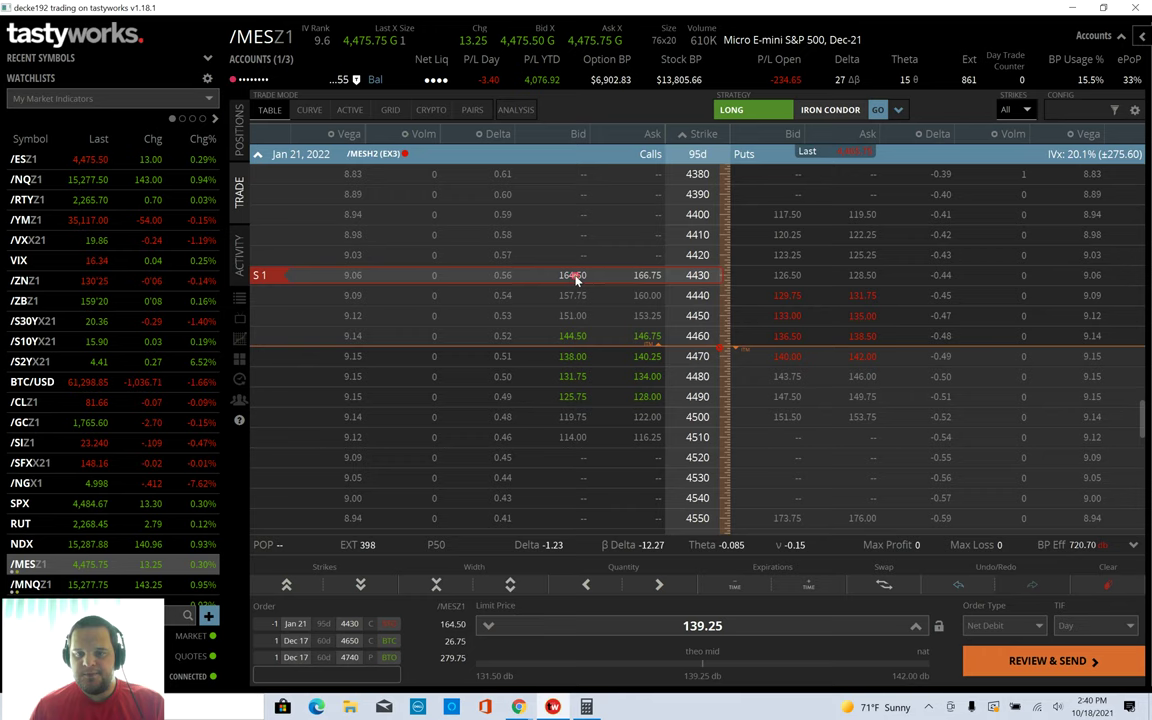
pyautogui.click(786, 358)
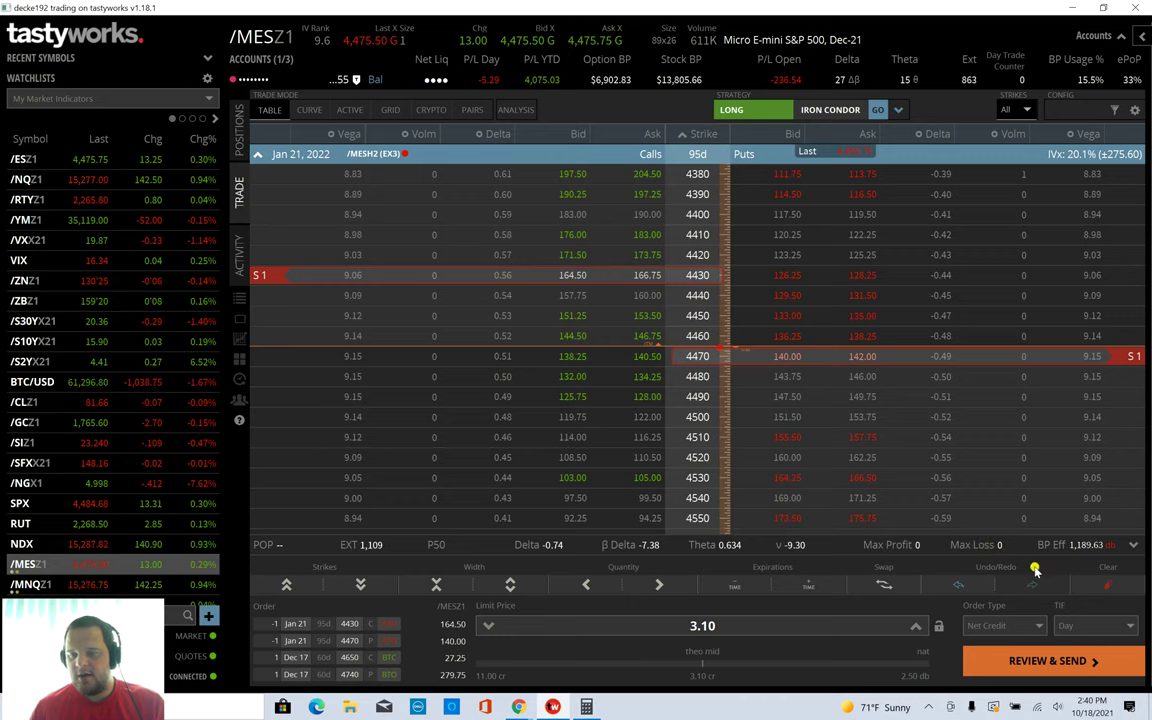
# Step: Clear the four-leg roll order and return to the open positions
pyautogui.click(1107, 584)
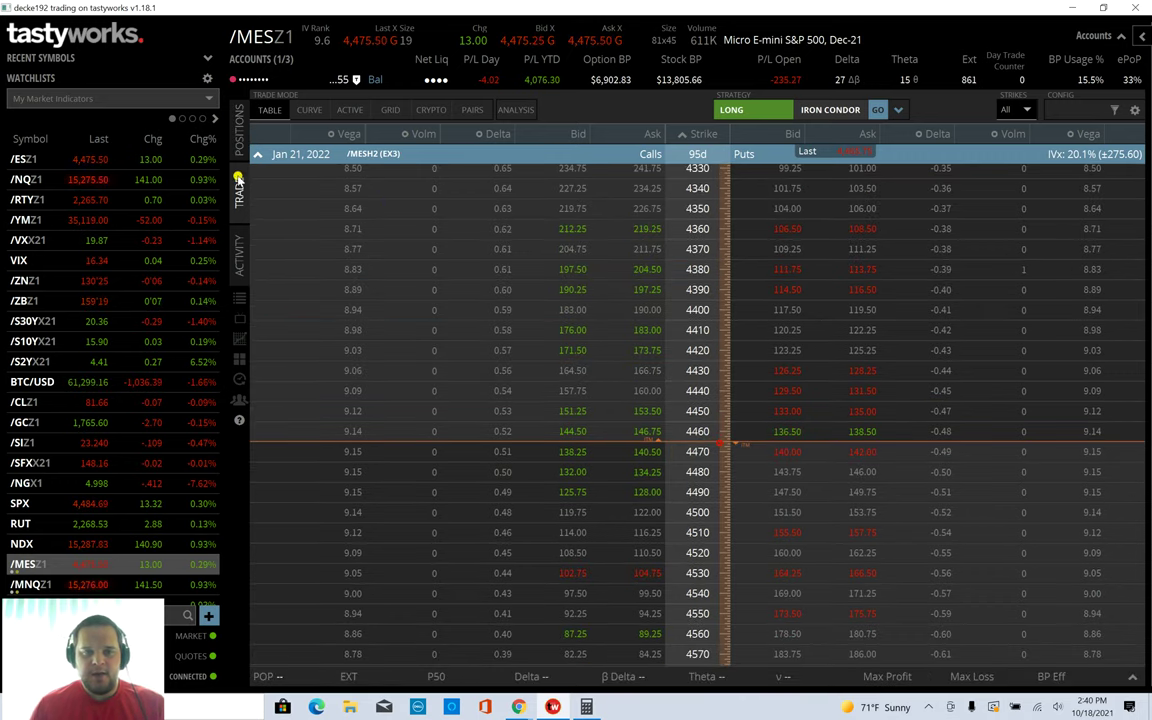
pyautogui.click(239, 132)
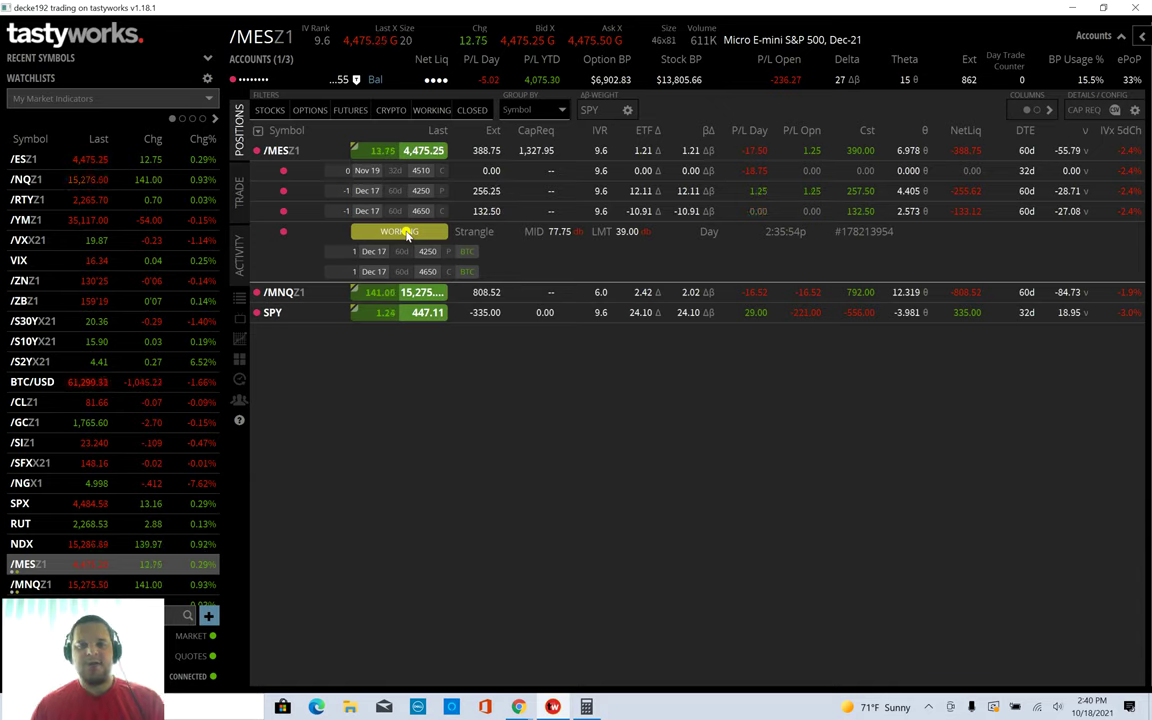